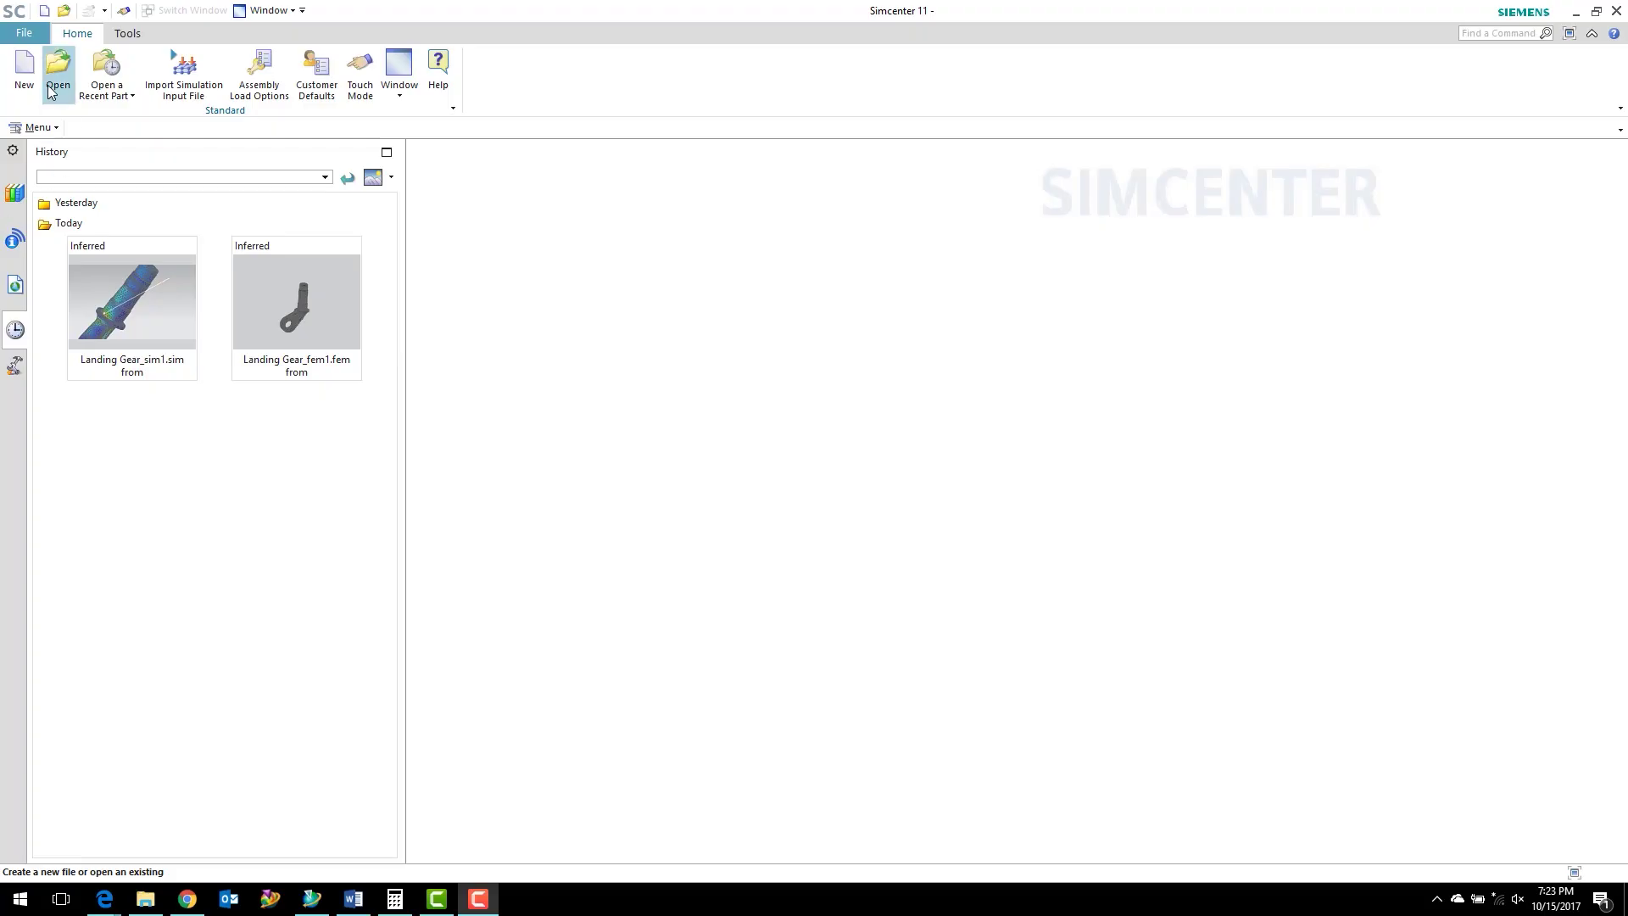
- Go up one level into the Workshop 2 - Intro to Geometry Idealization folder and open Landing Gear_sim1.sim
click(58, 70)
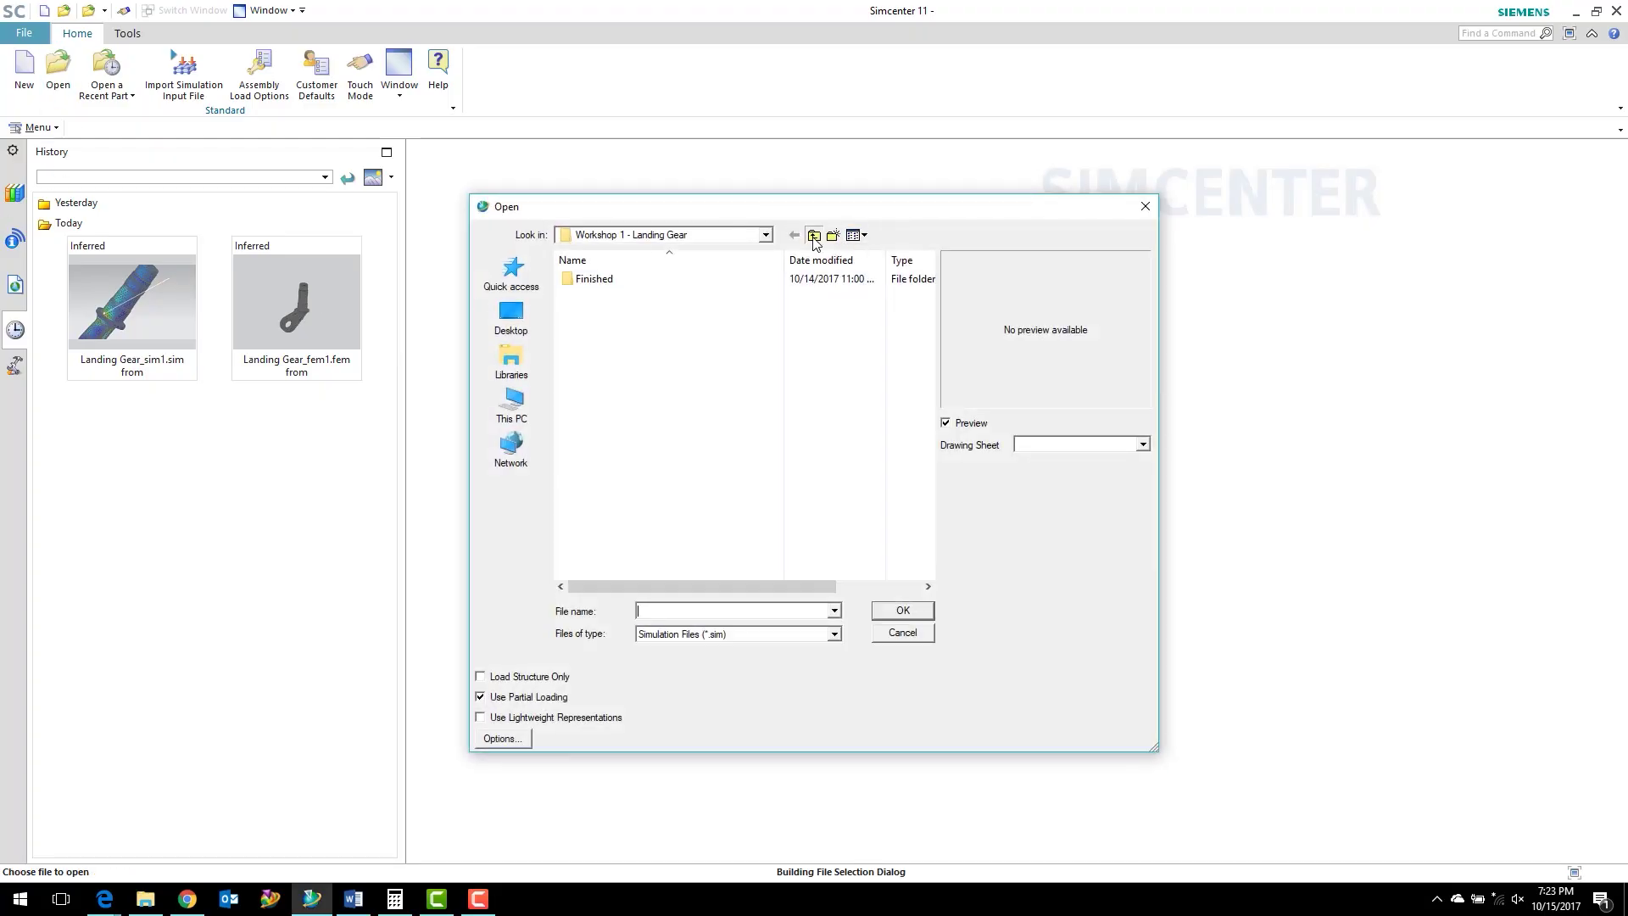
click(814, 237)
double_click(668, 302)
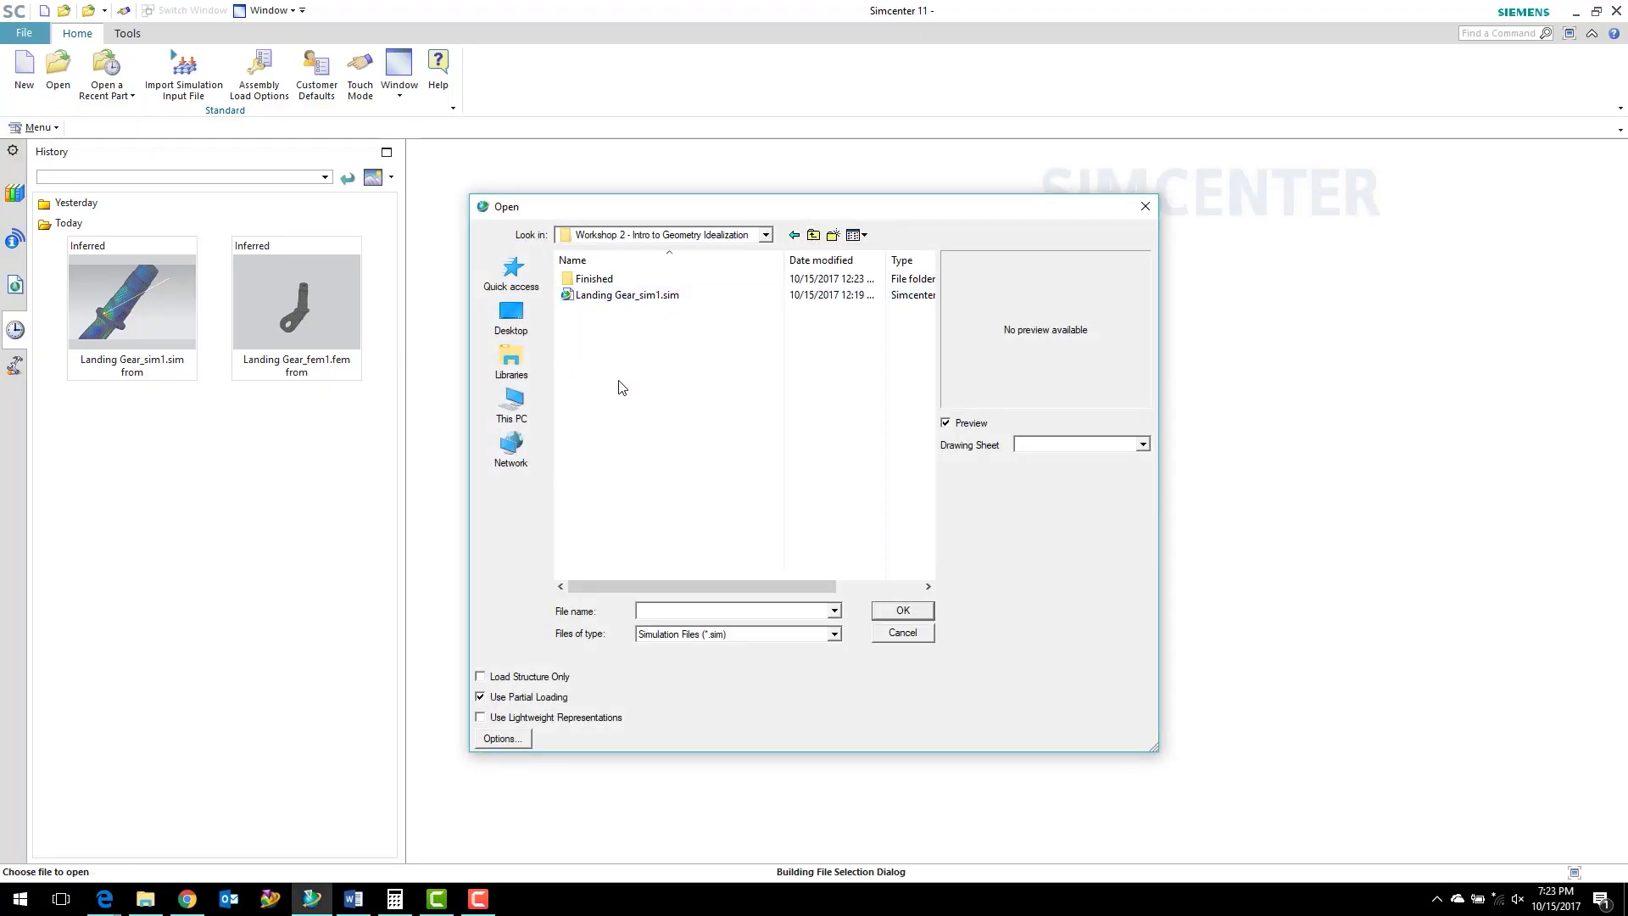
click(615, 299)
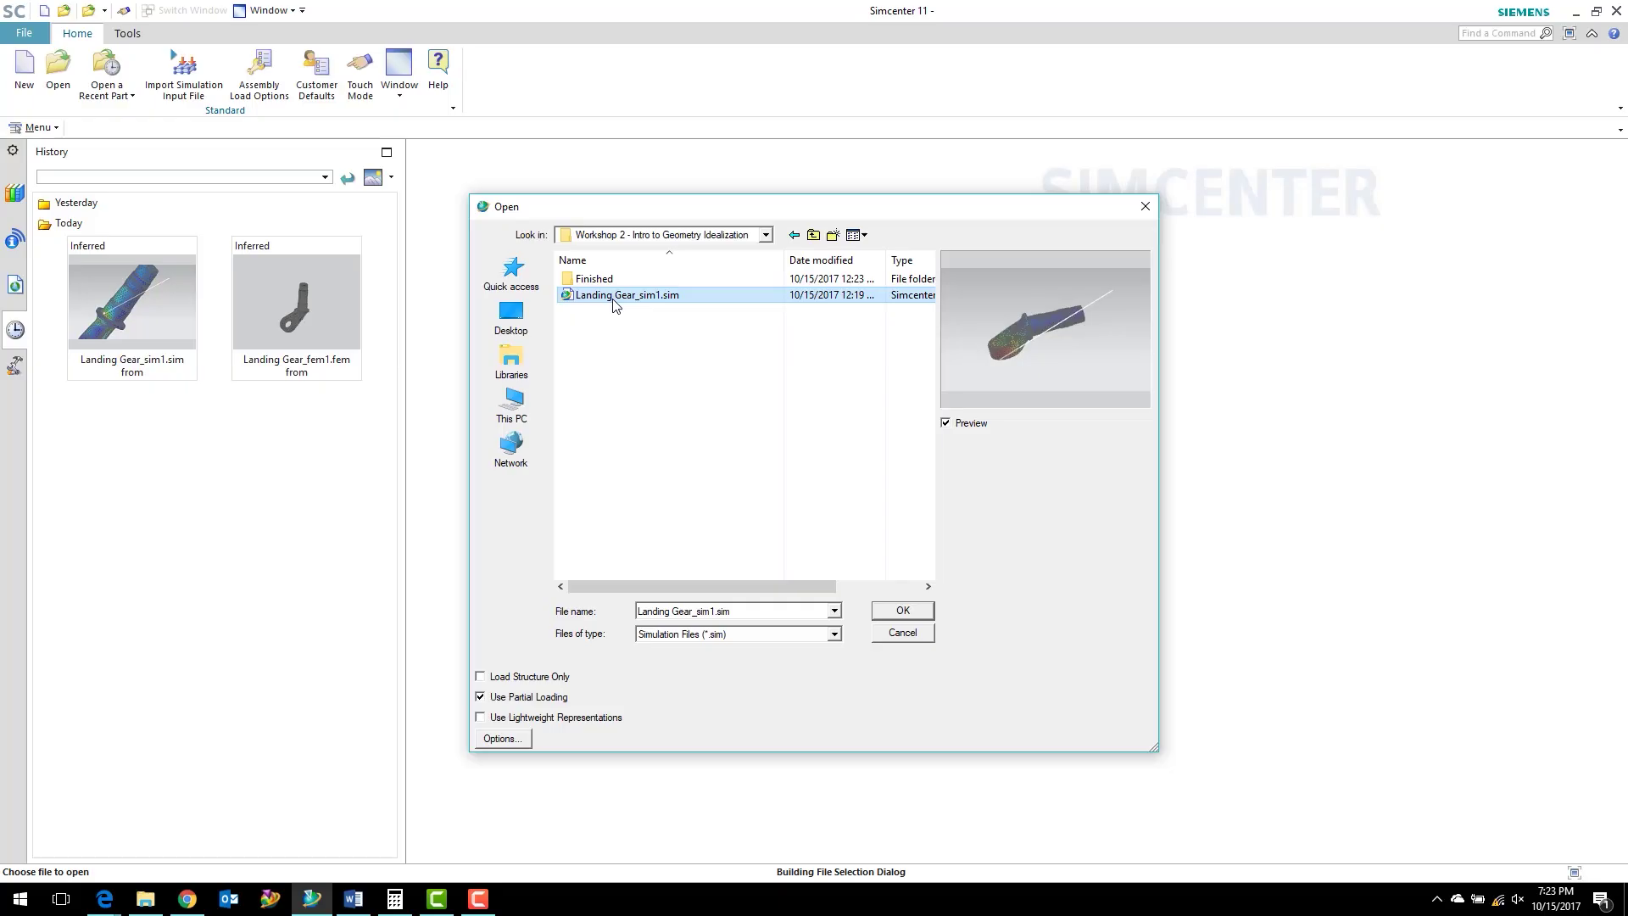
click(901, 614)
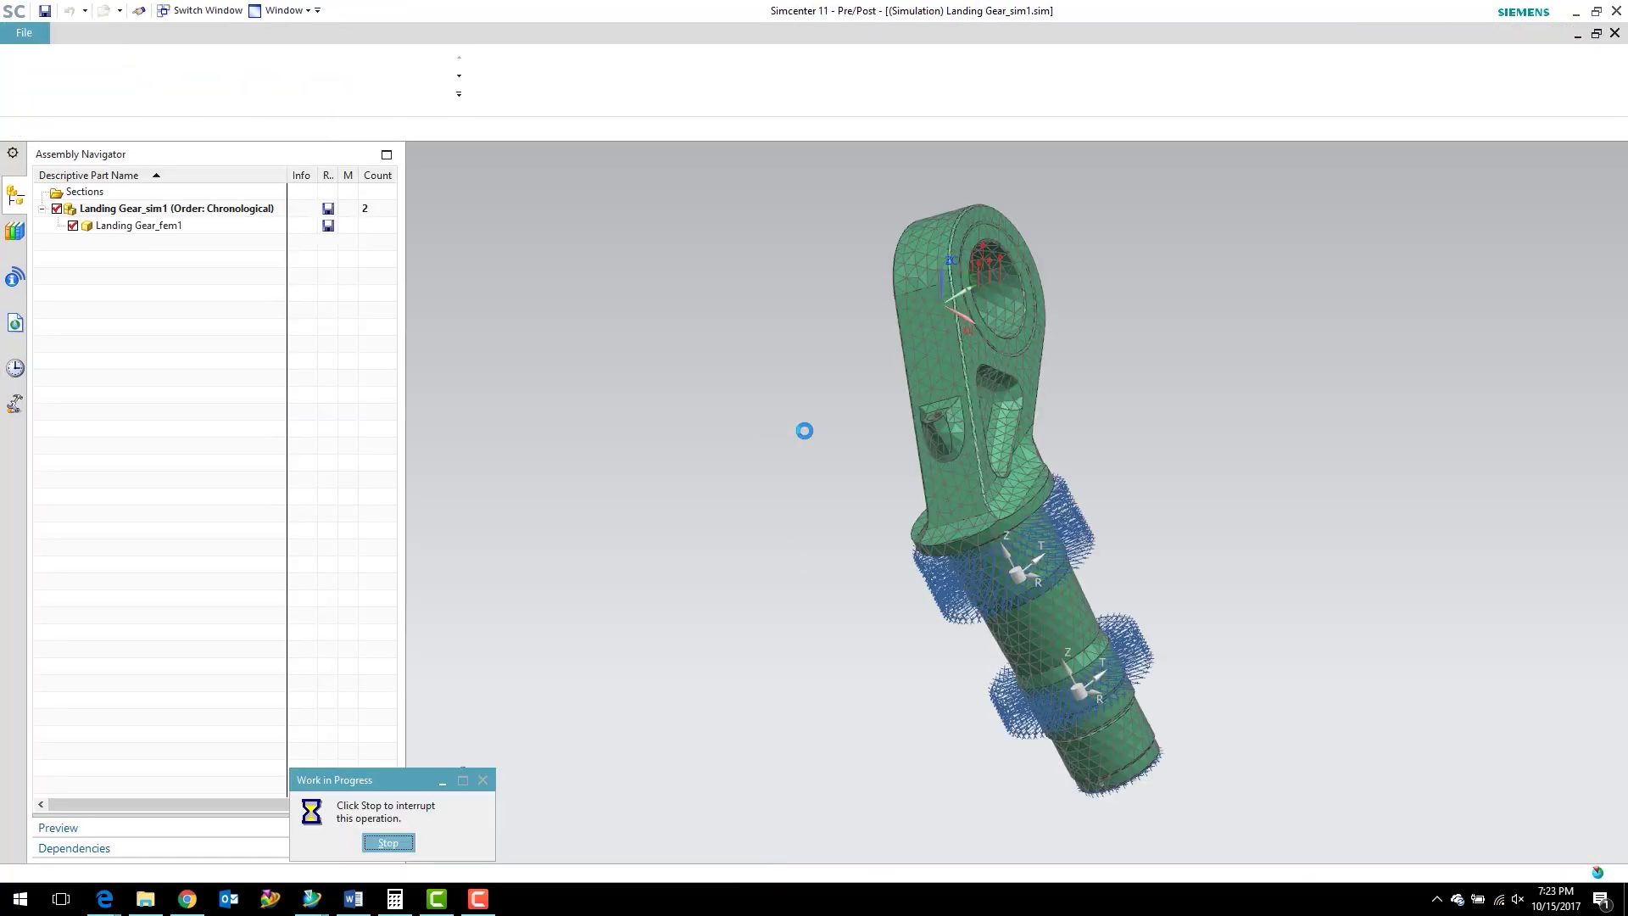
- Uncheck CSYS, Constraint Container and Load Container, and turn off the WCS display
middle_drag(836, 407, 679, 567)
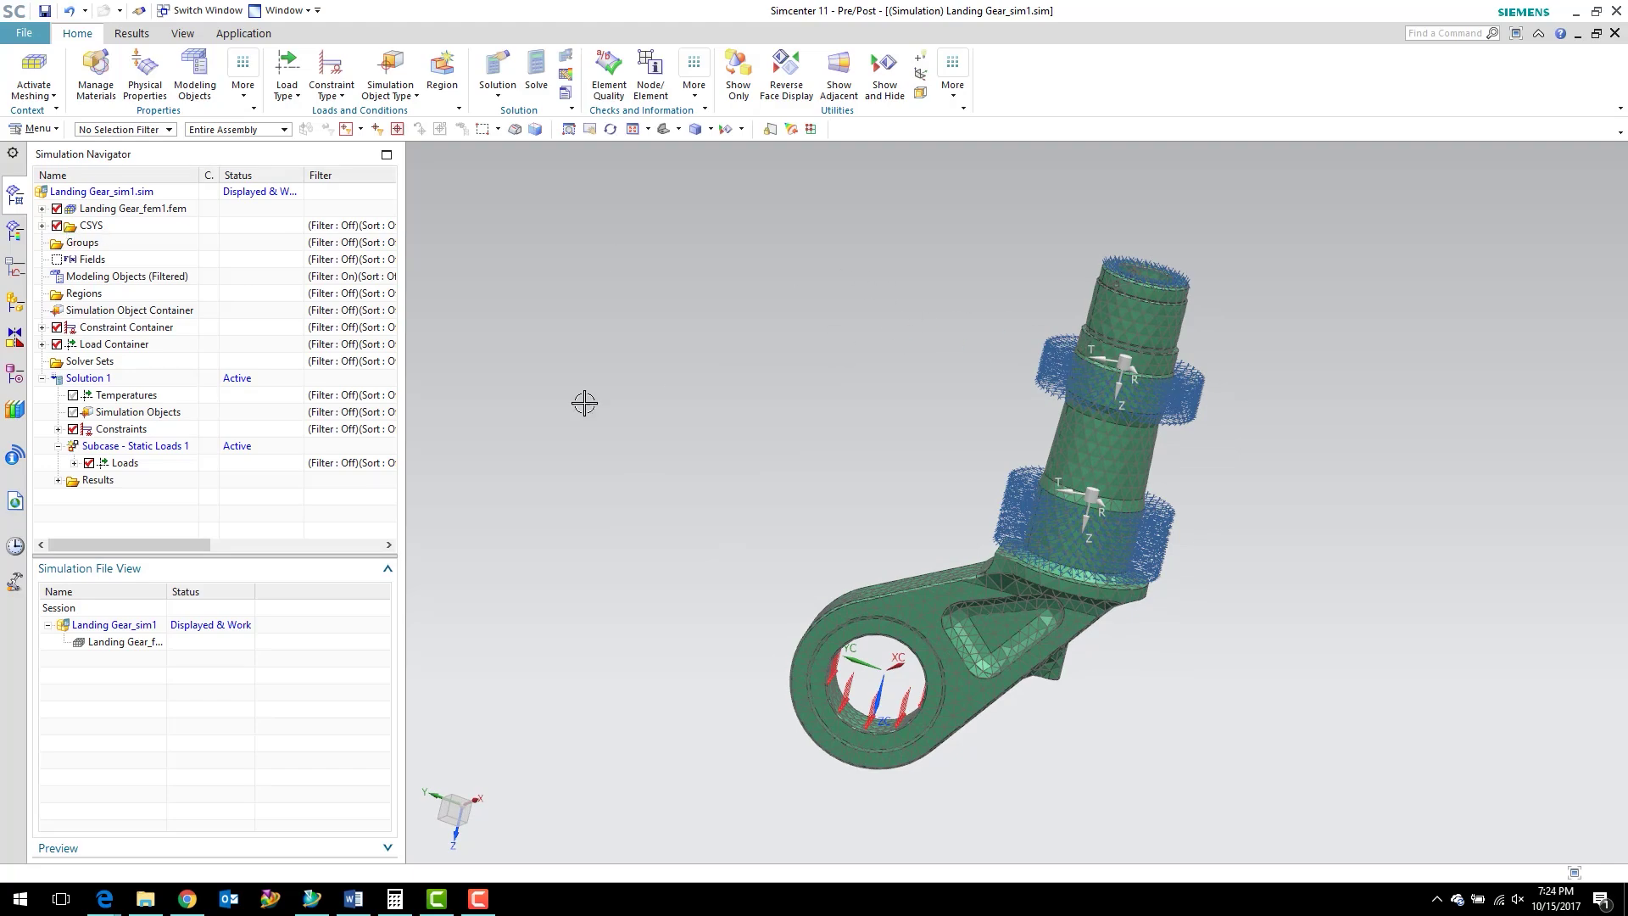
click(57, 225)
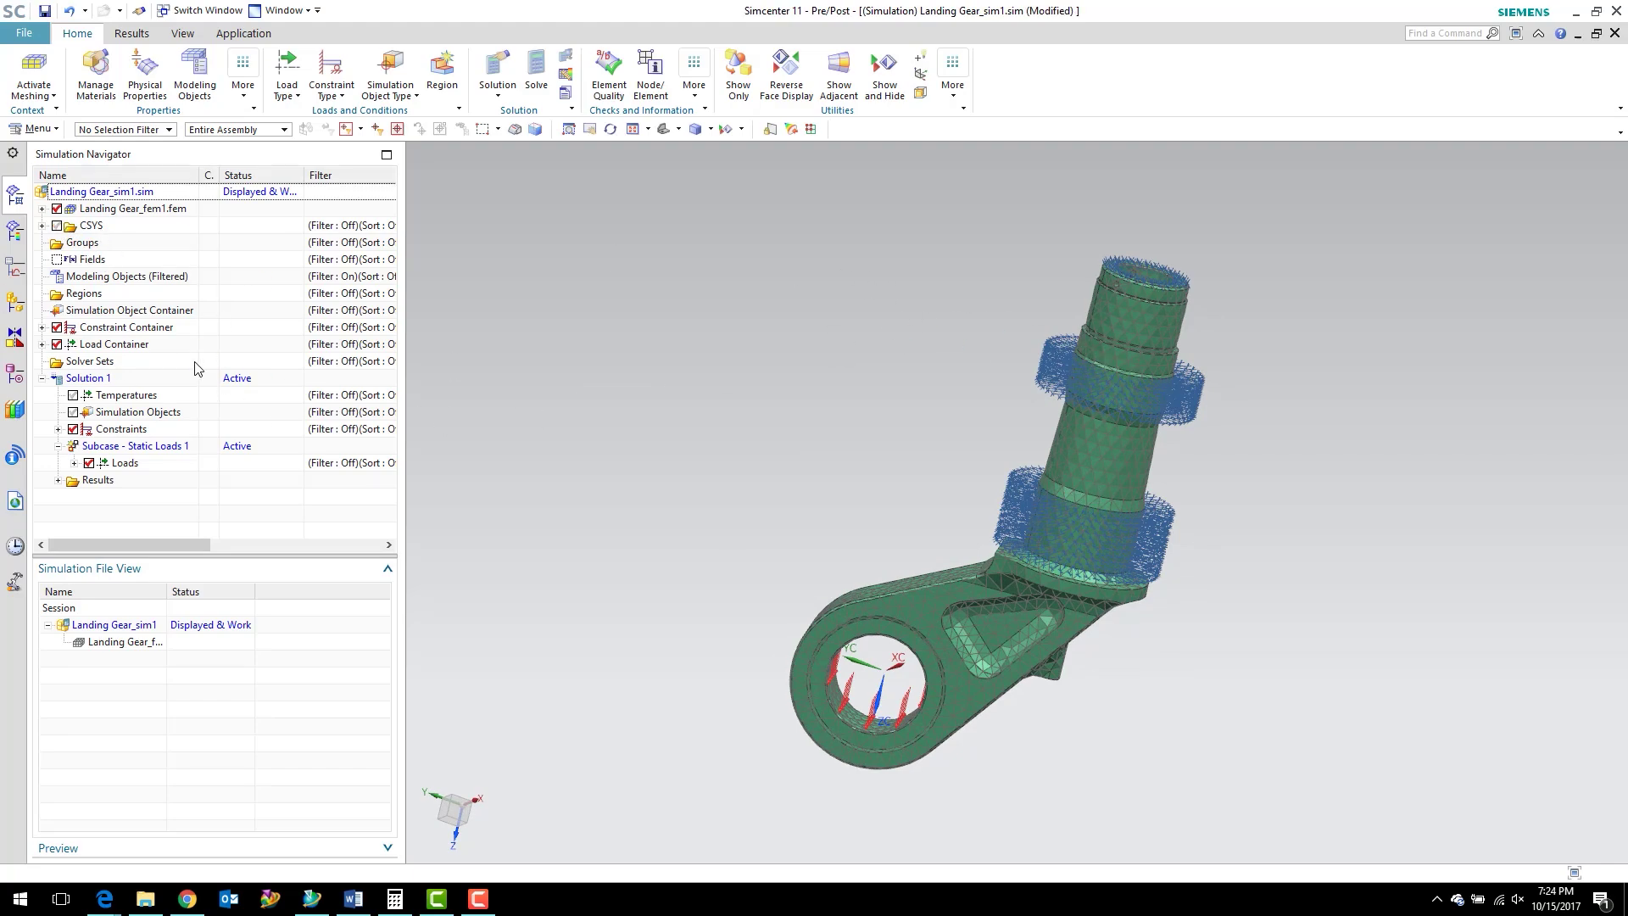
click(57, 327)
click(57, 345)
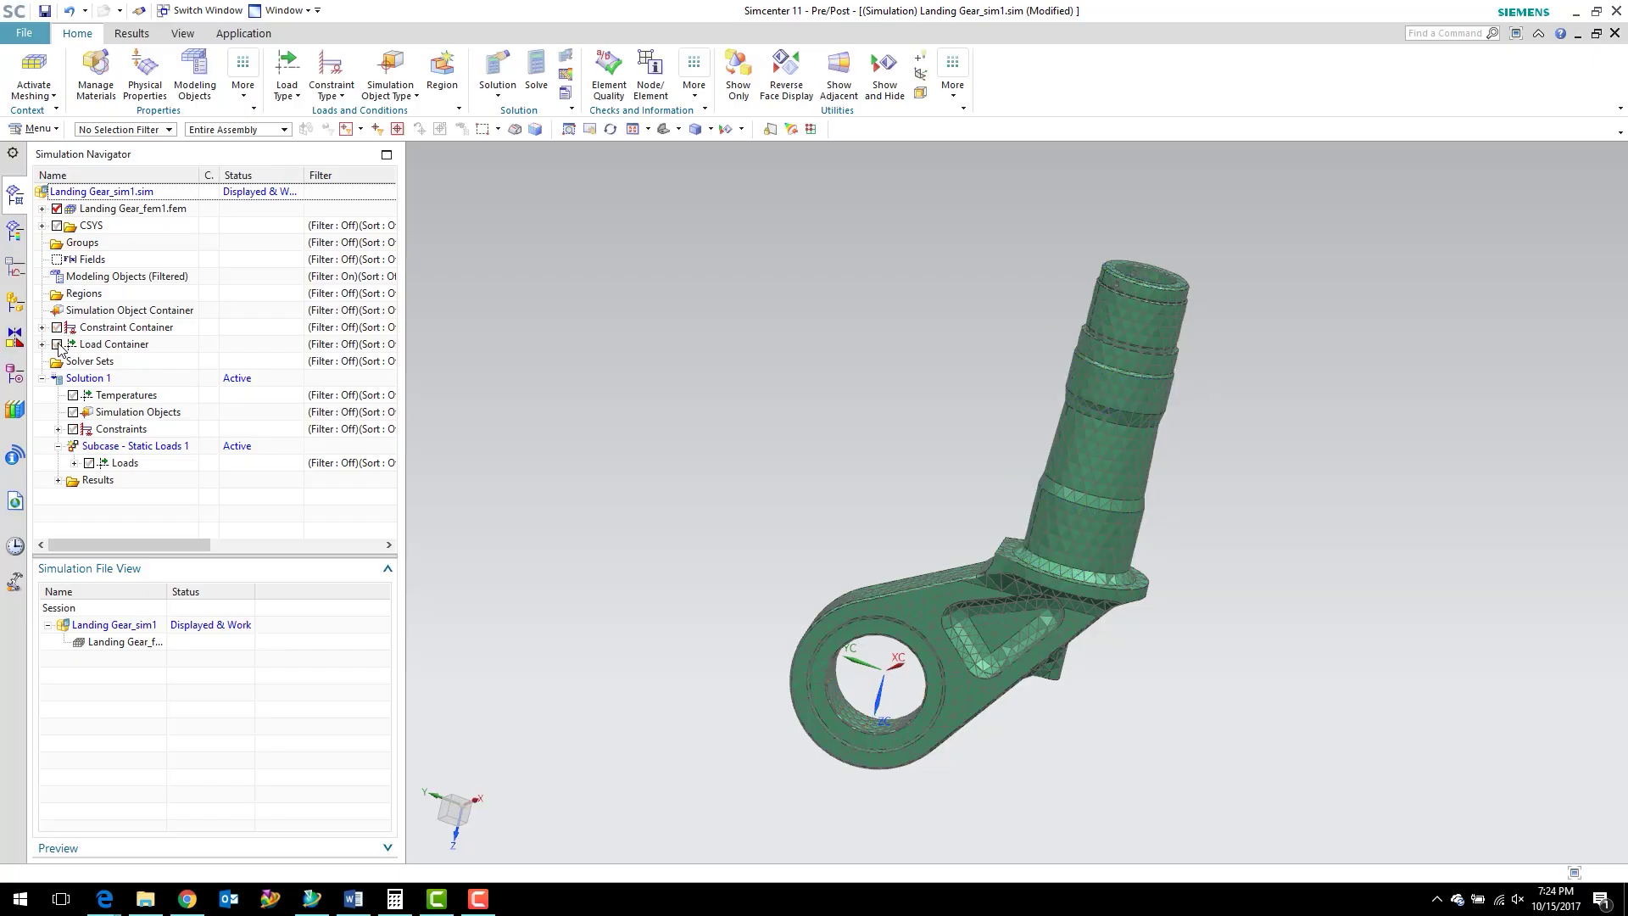
middle_drag(703, 416, 741, 450)
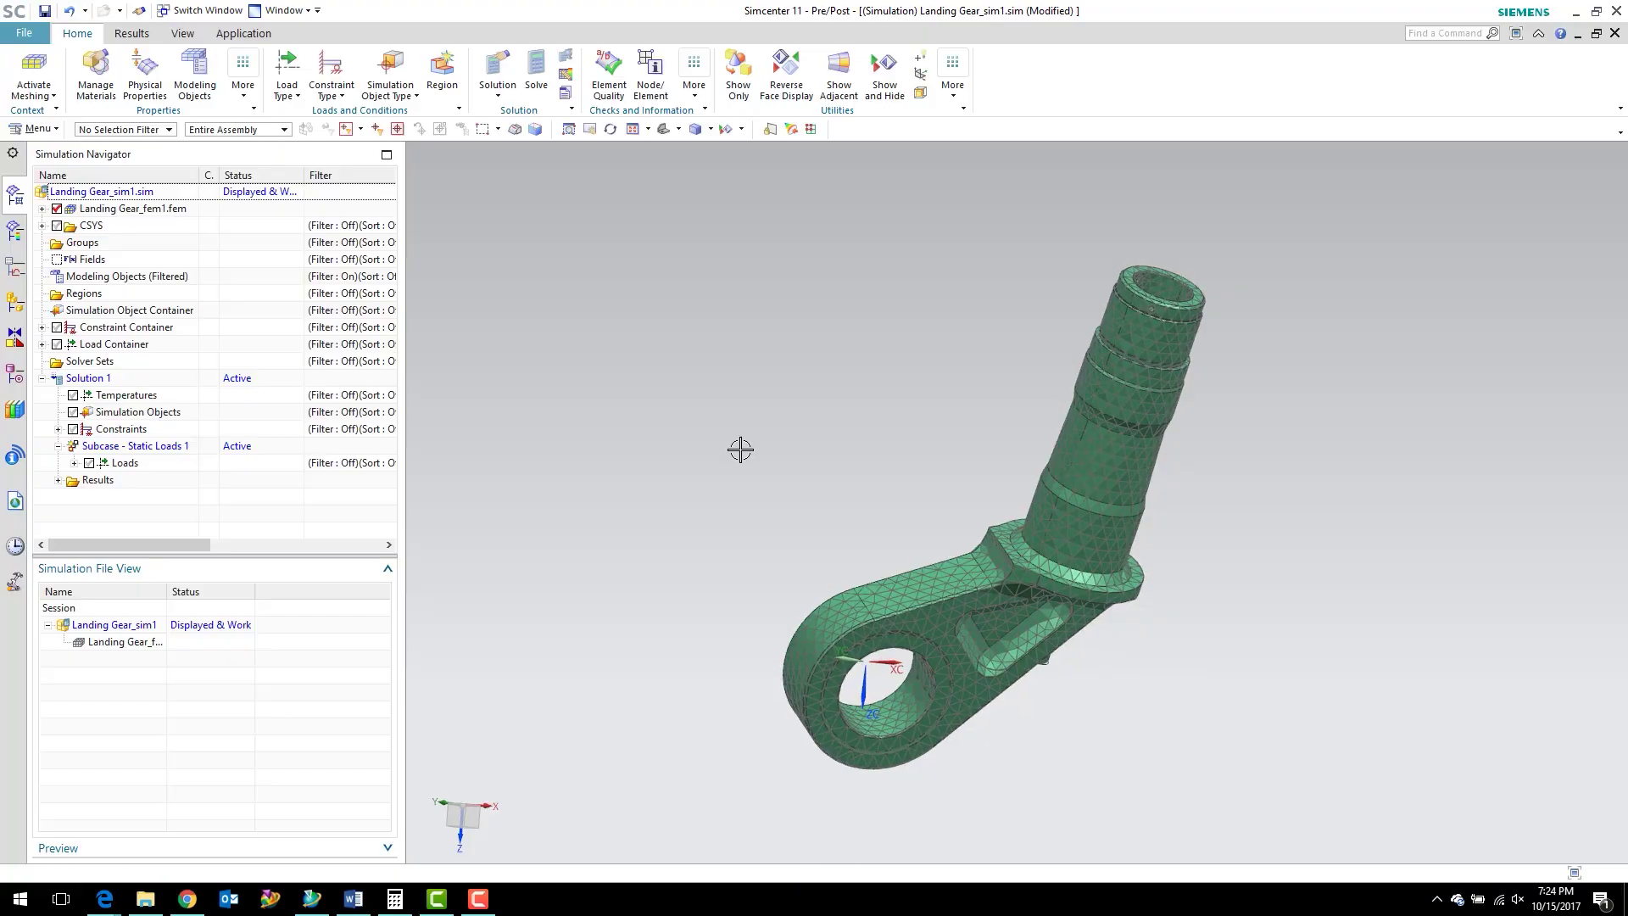
key(w)
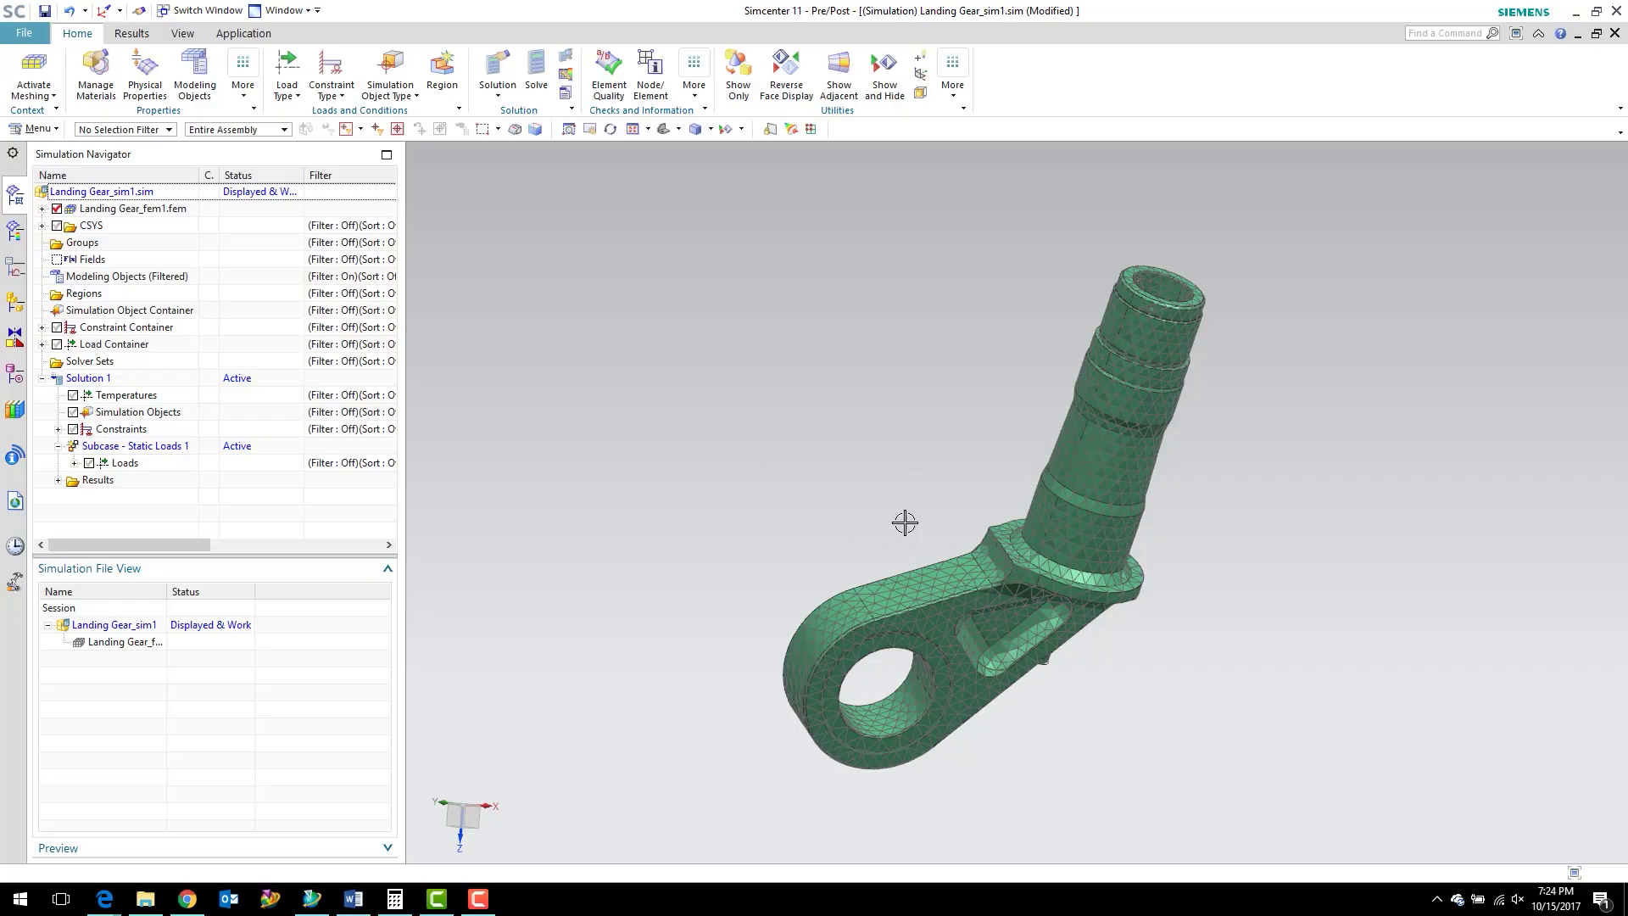
- Orbit and zoom in on the coarse mesh around the small hole on the upper cylinder collar
middle_drag(904, 522, 819, 606)
scroll(967, 551, up, 4)
scroll(964, 548, down, 3)
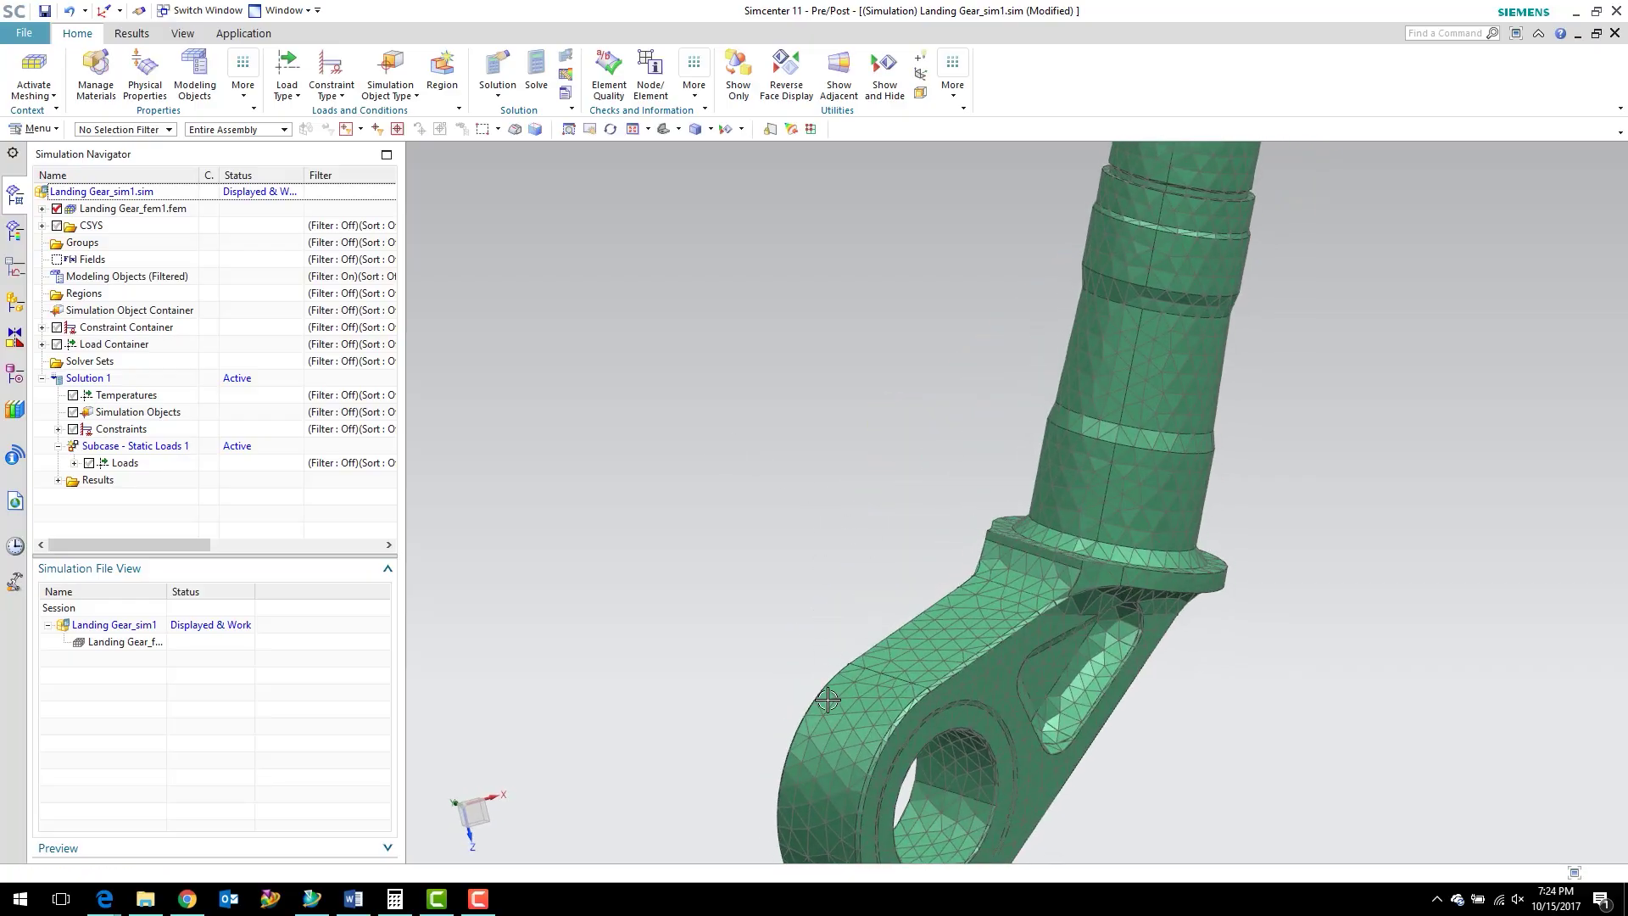
scroll(1052, 254, up, 5)
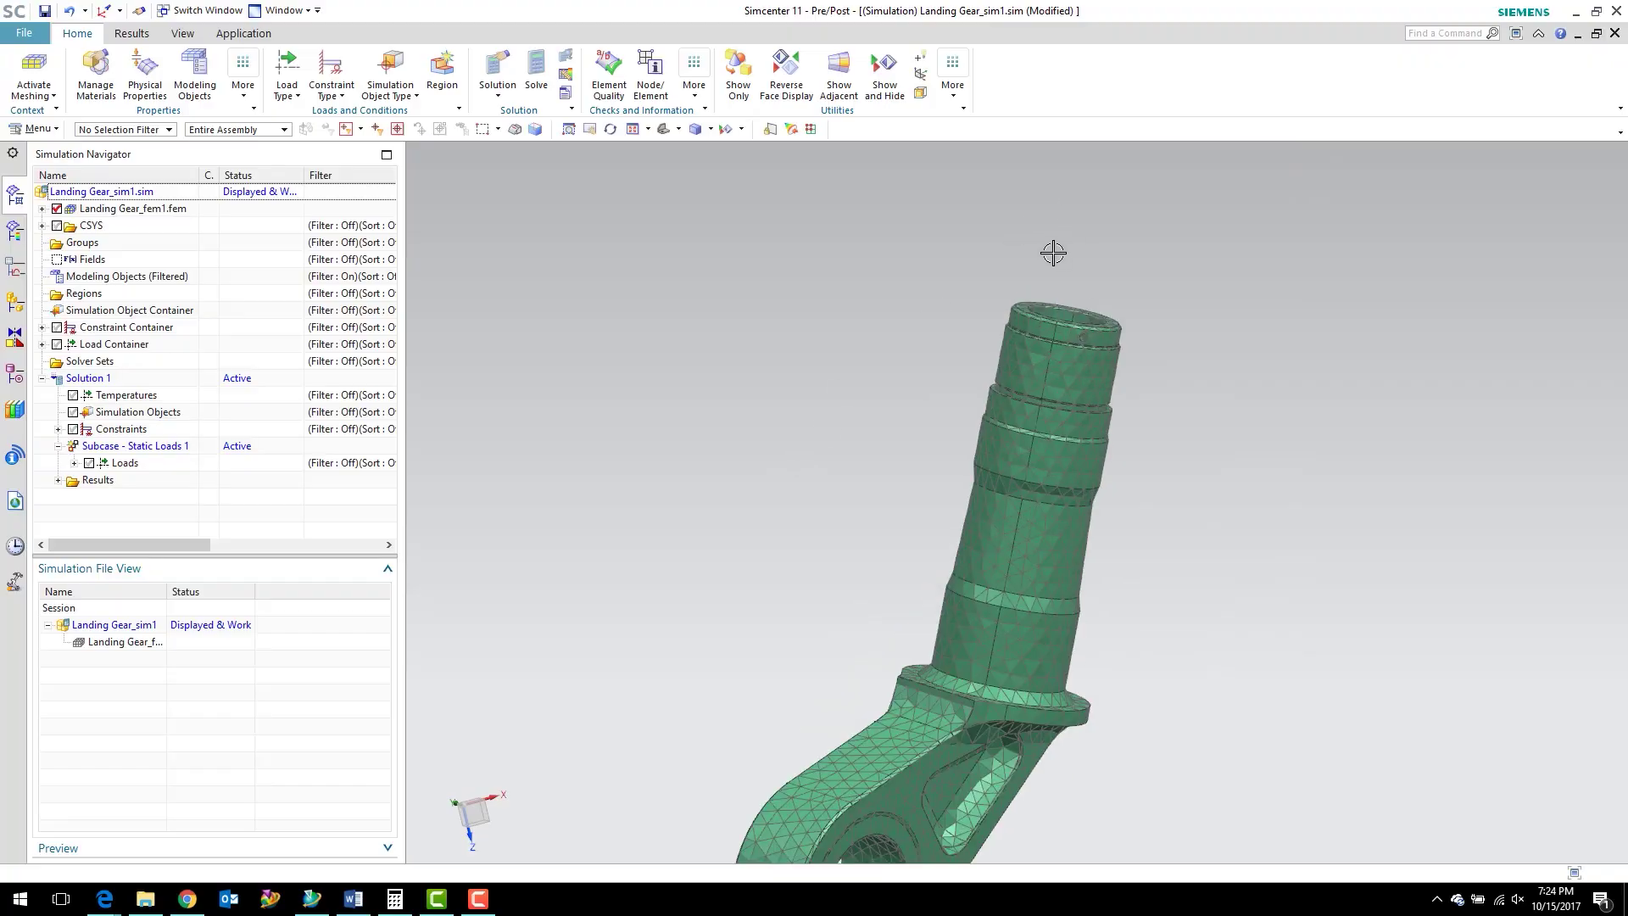
middle_drag(1235, 345, 1152, 280)
scroll(1184, 334, up, 5)
scroll(1108, 362, up, 3)
scroll(1103, 371, up, 3)
scroll(1103, 370, up, 2)
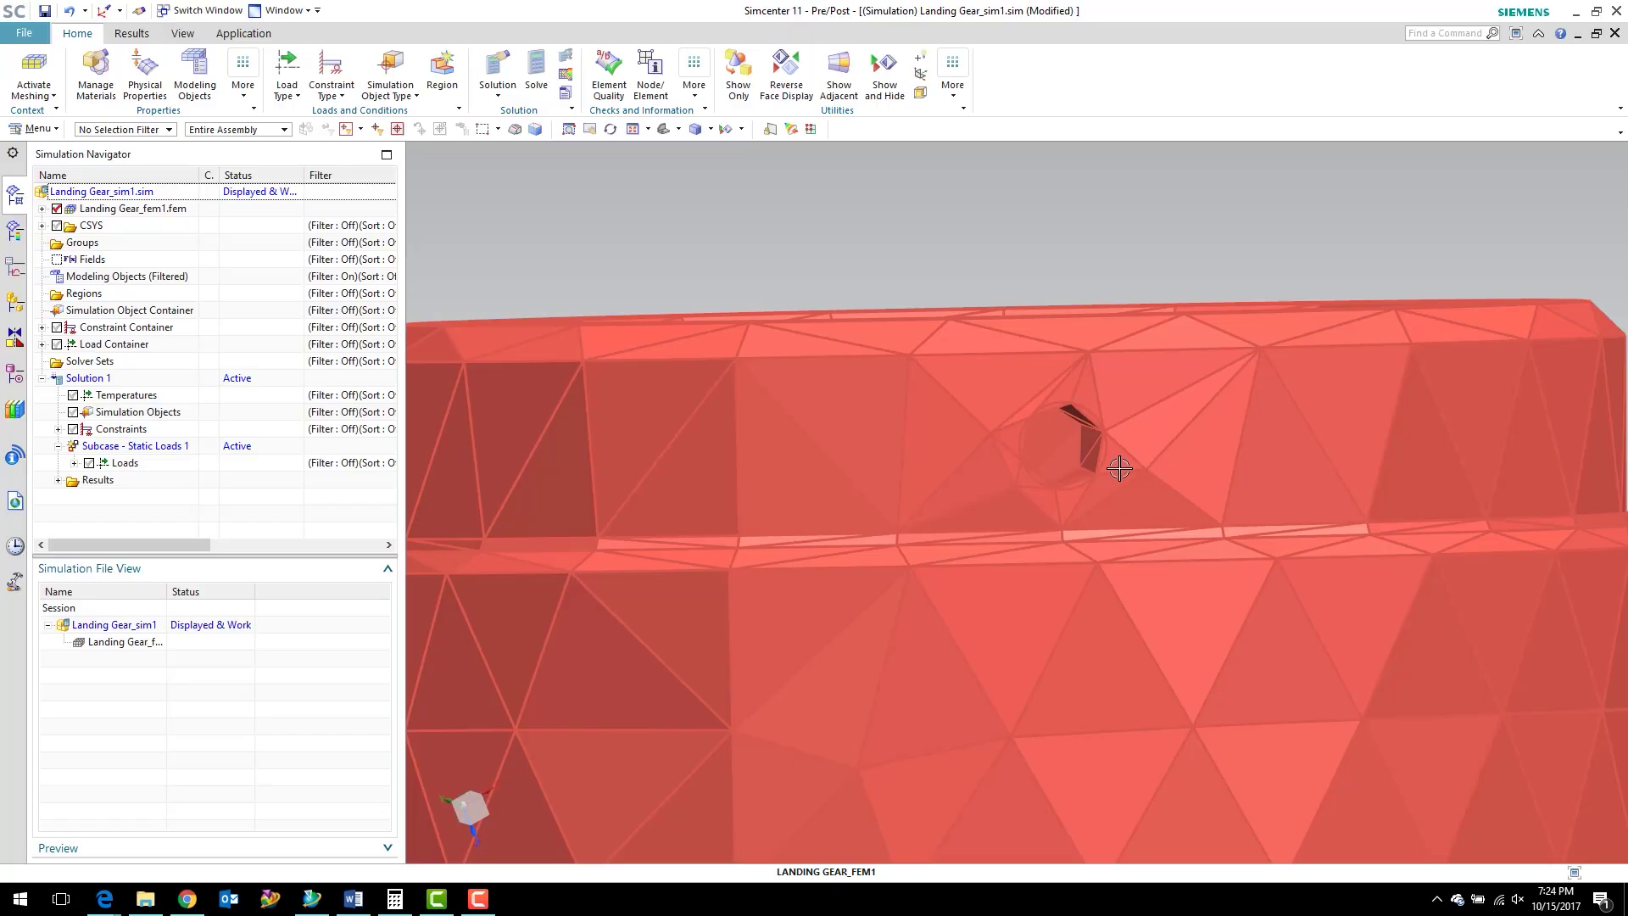
mouse_move(945, 222)
middle_down()
mouse_move(941, 208)
mouse_move(949, 237)
middle_up()
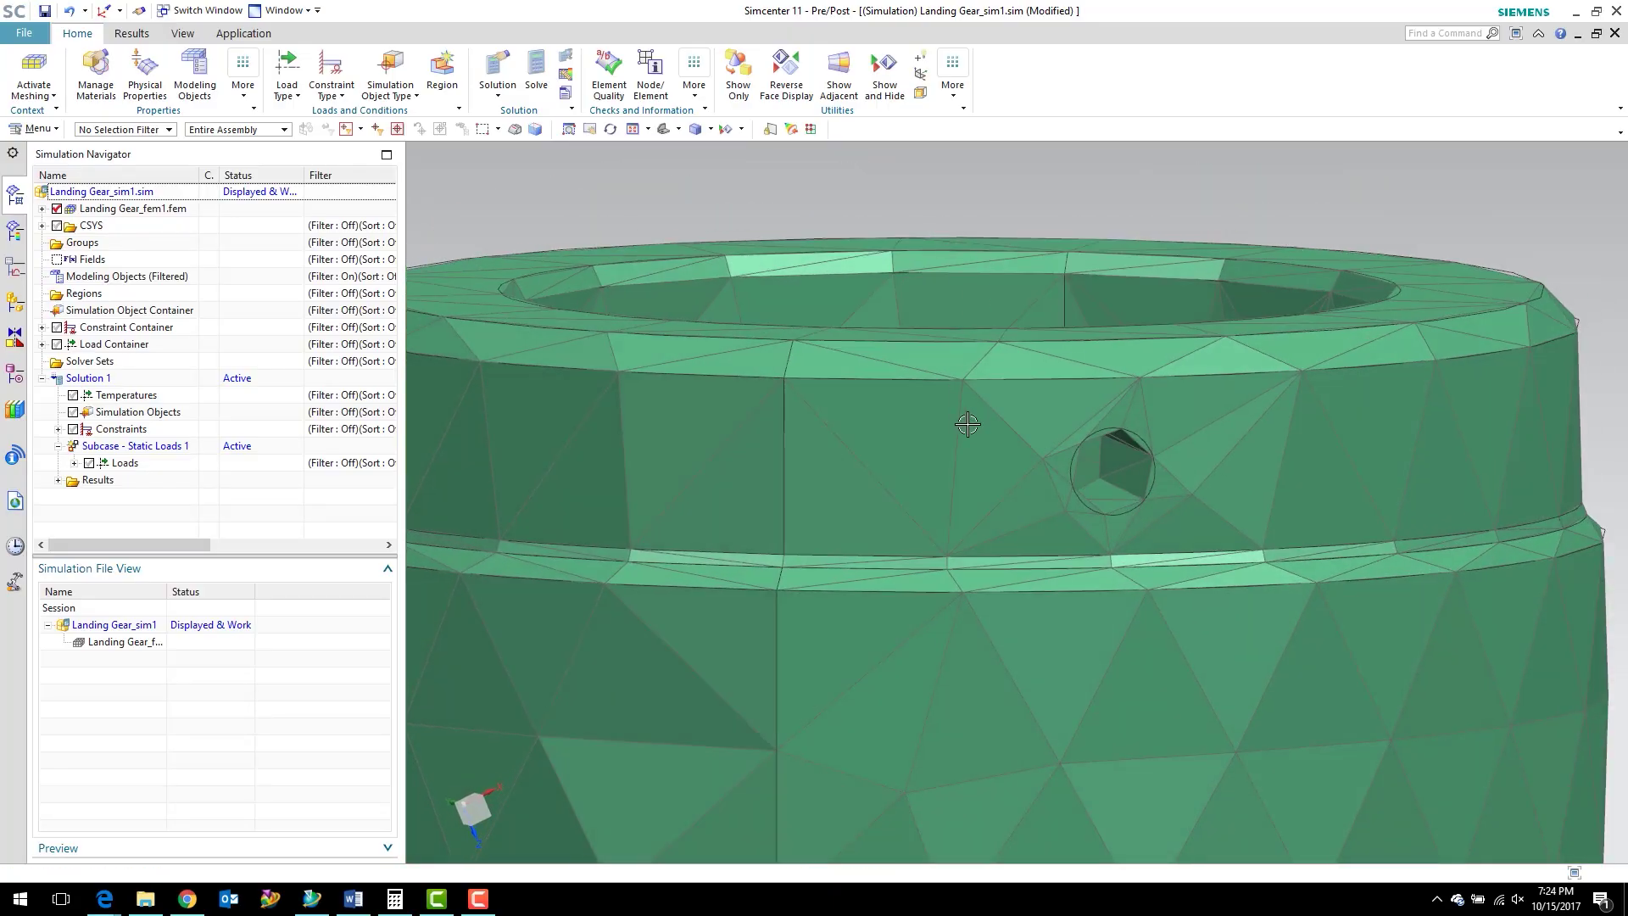
scroll(1326, 208, up, 2)
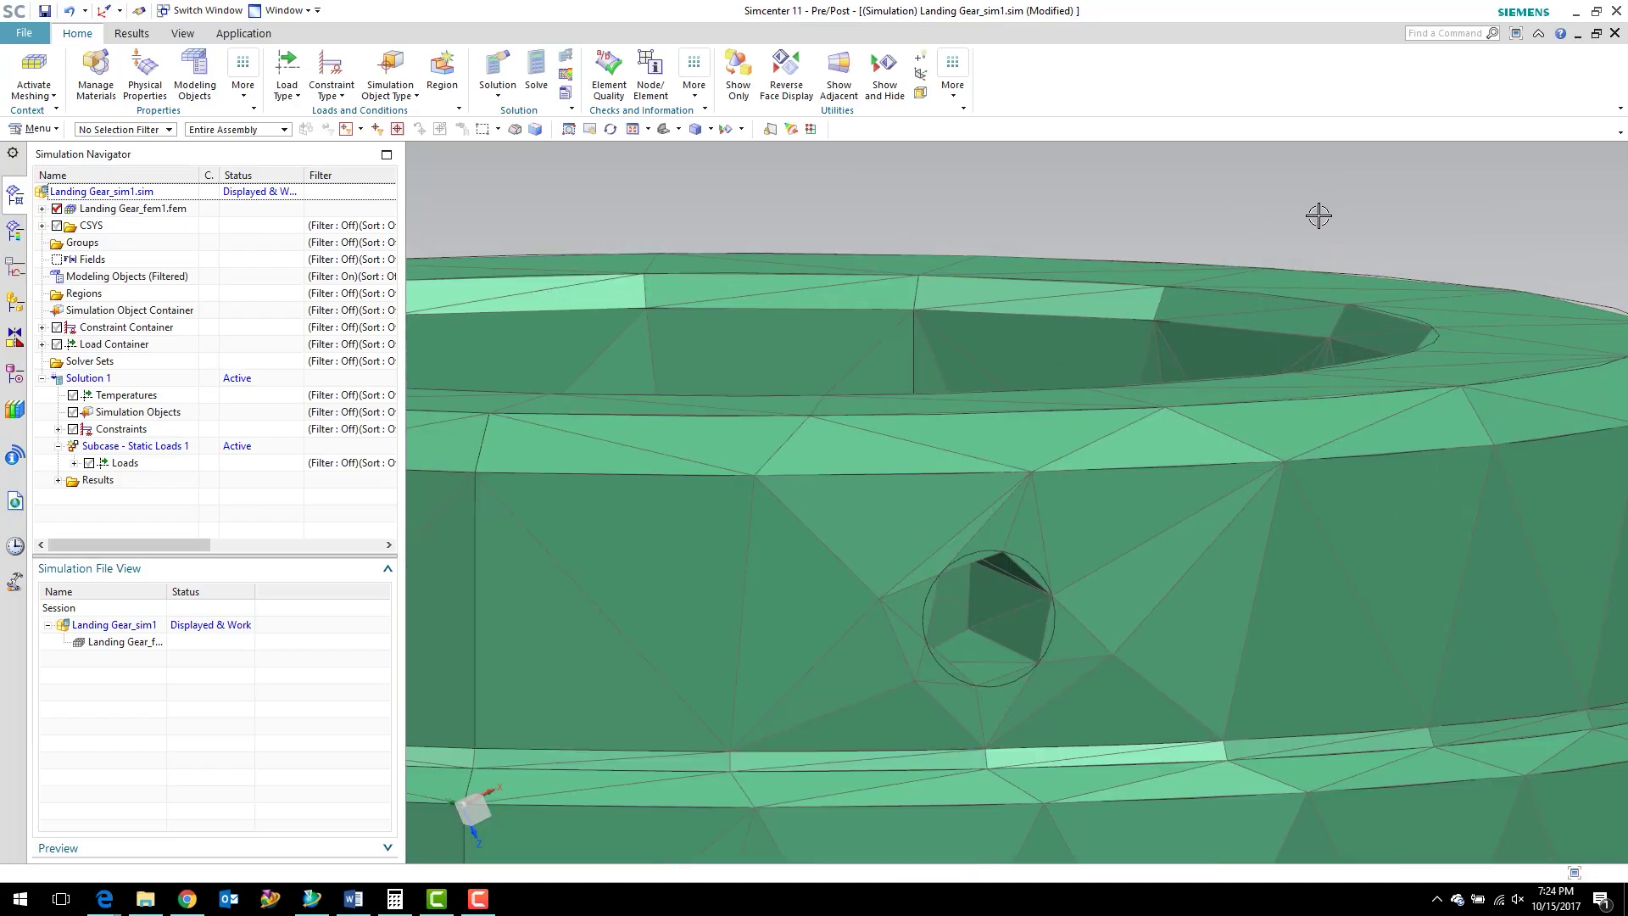
scroll(1314, 214, down, 2)
scroll(1306, 220, down, 3)
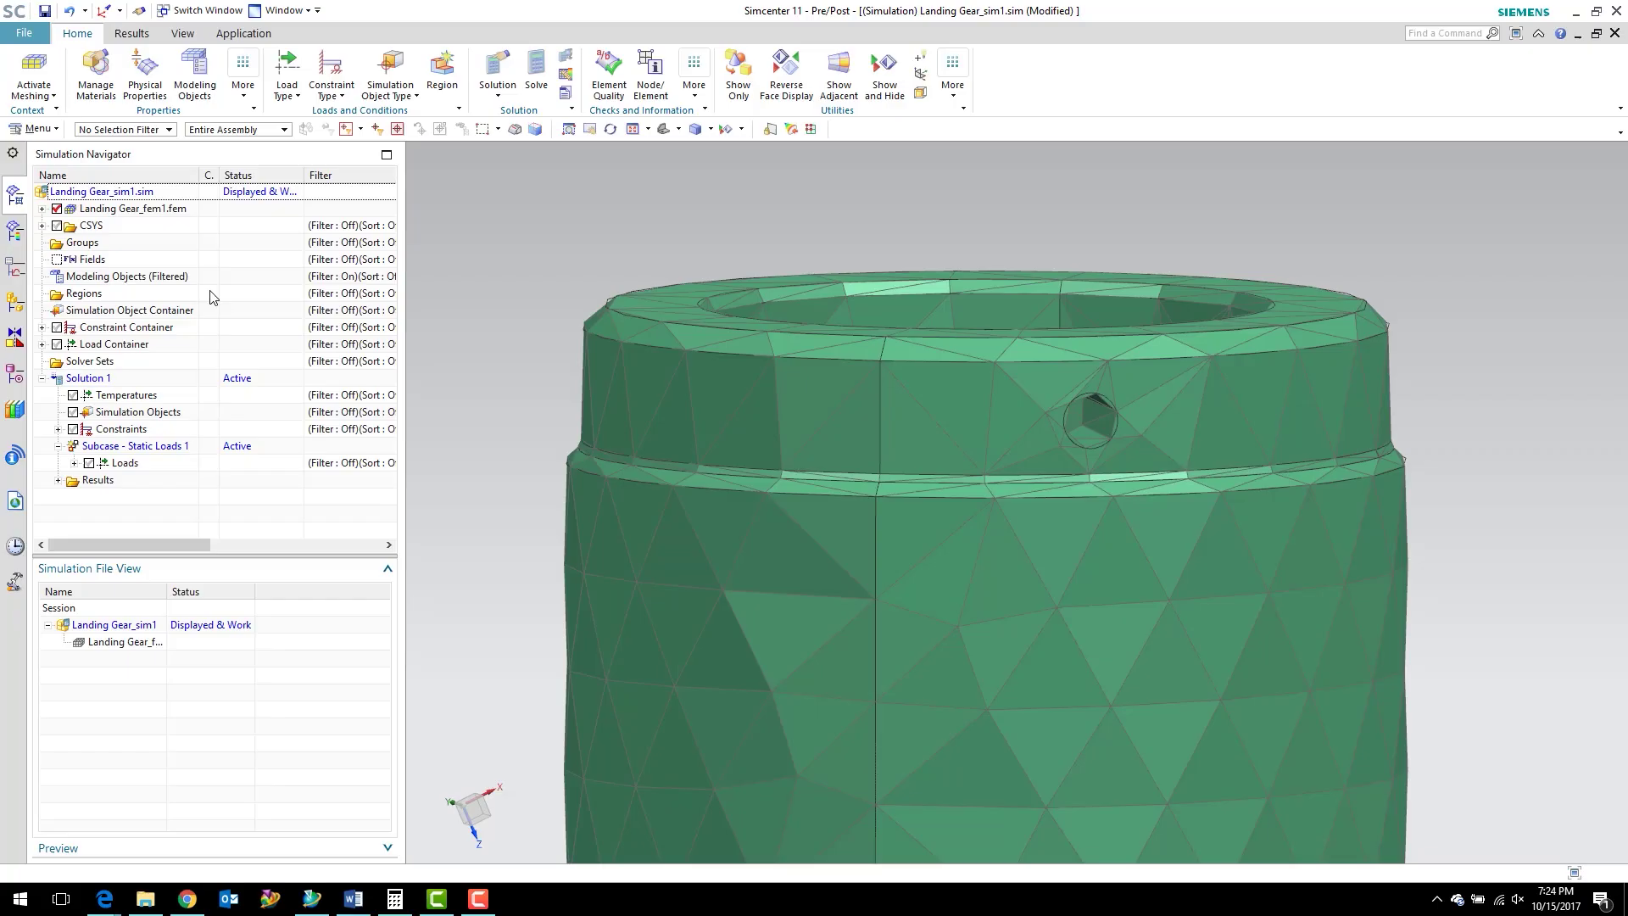
- Load Landing Gear_fem1_i.prt from under Landing Gear_fem1.fem and make it the displayed part
click(42, 209)
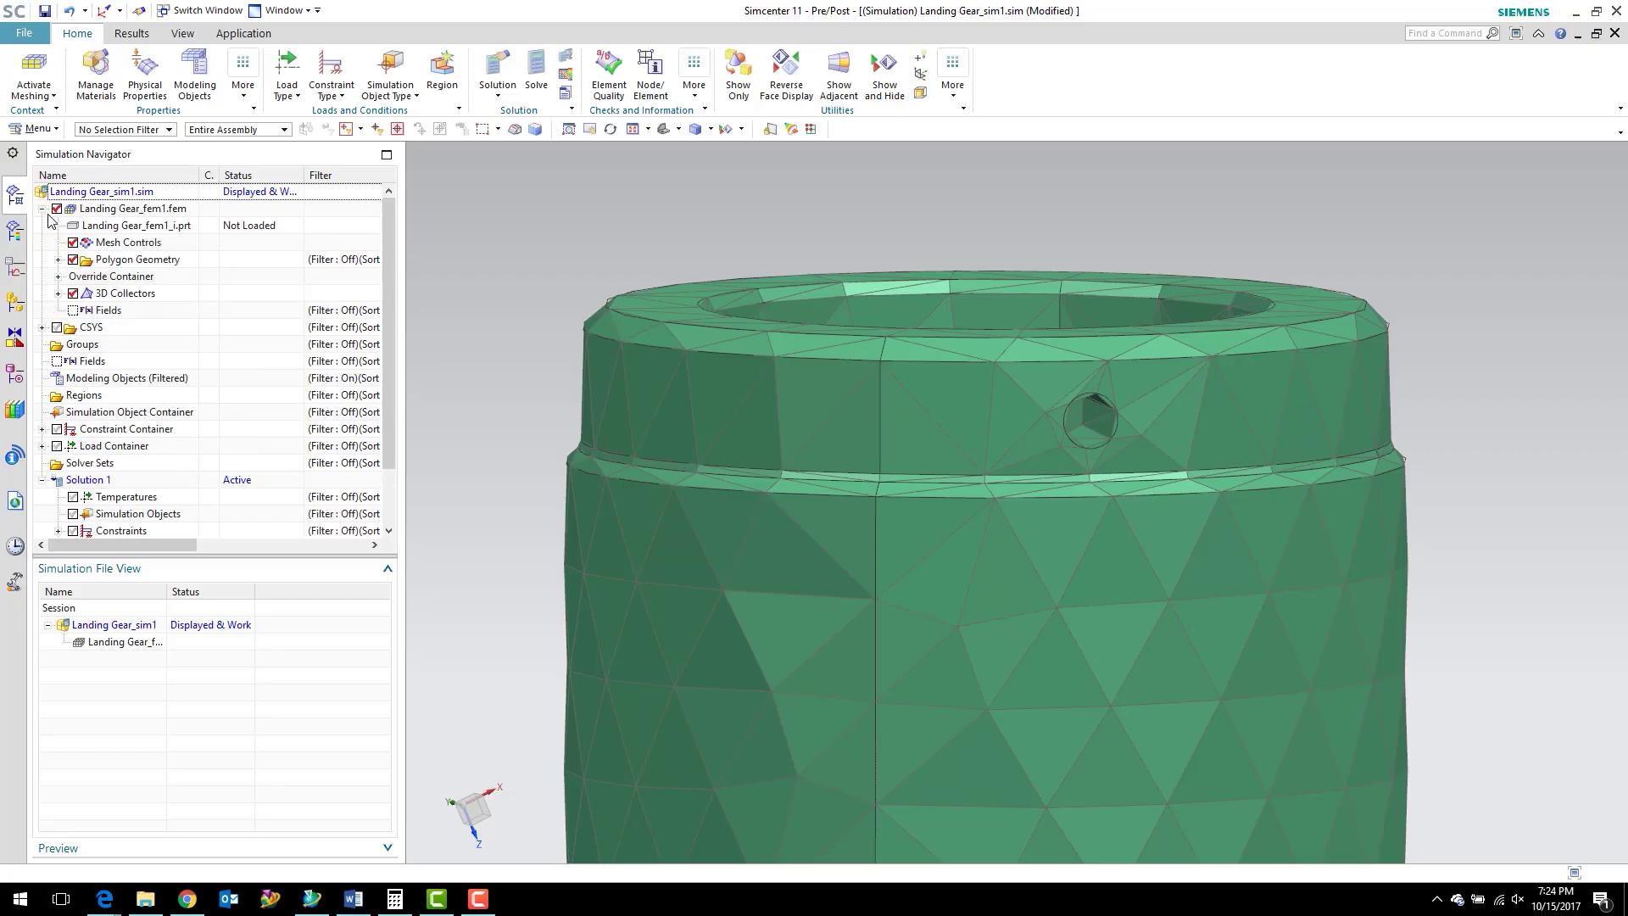
click(126, 227)
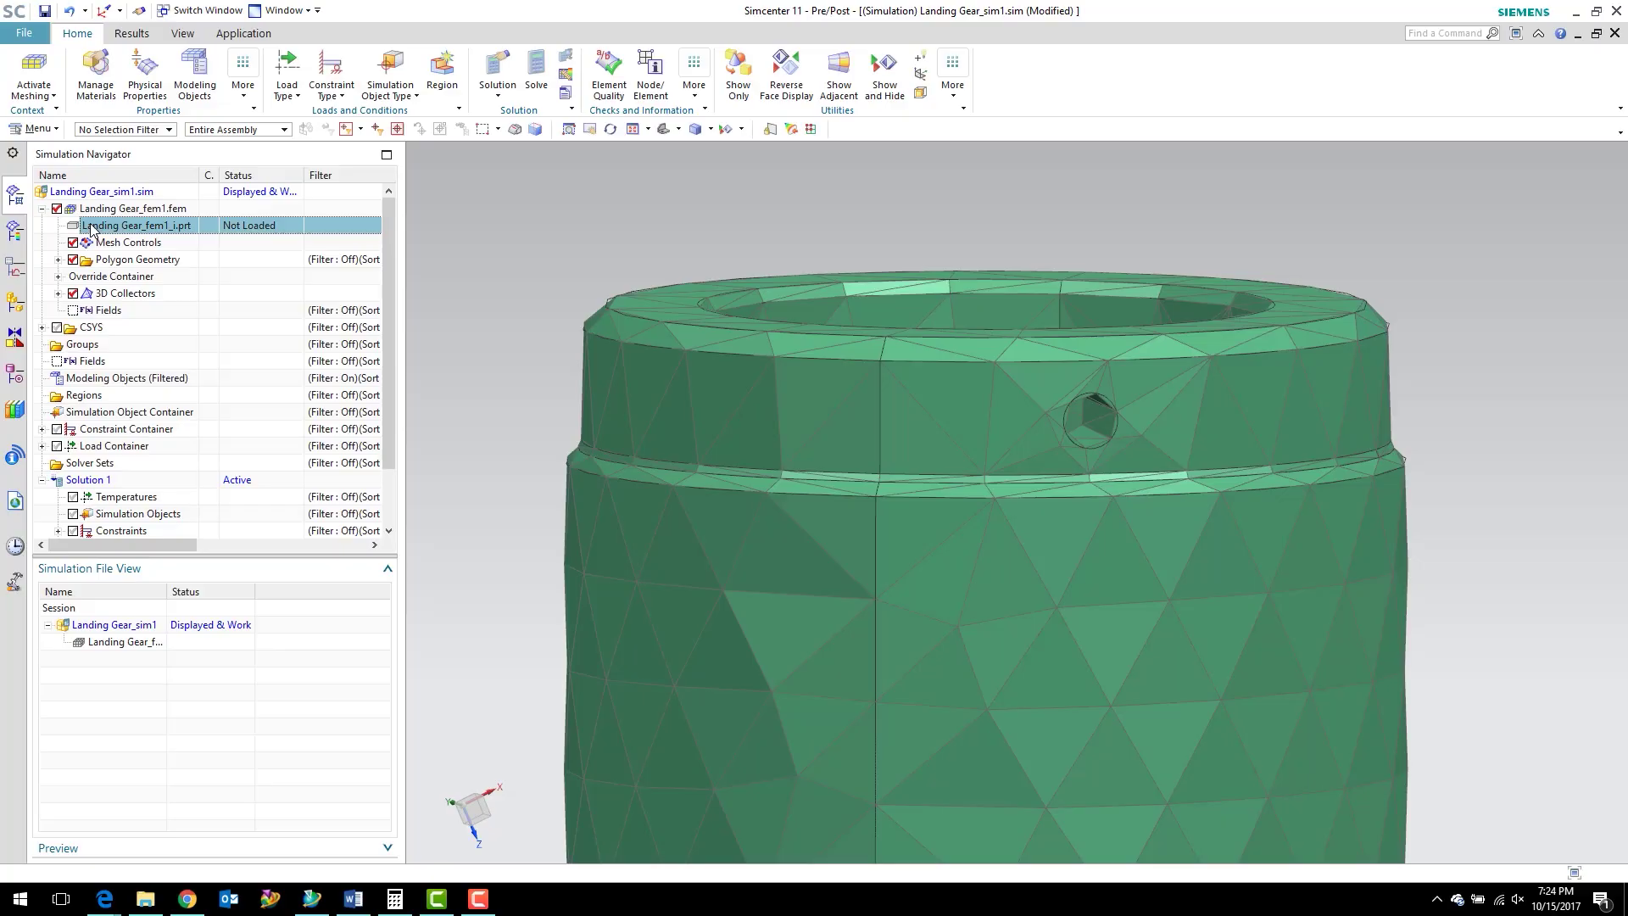
double_click(85, 228)
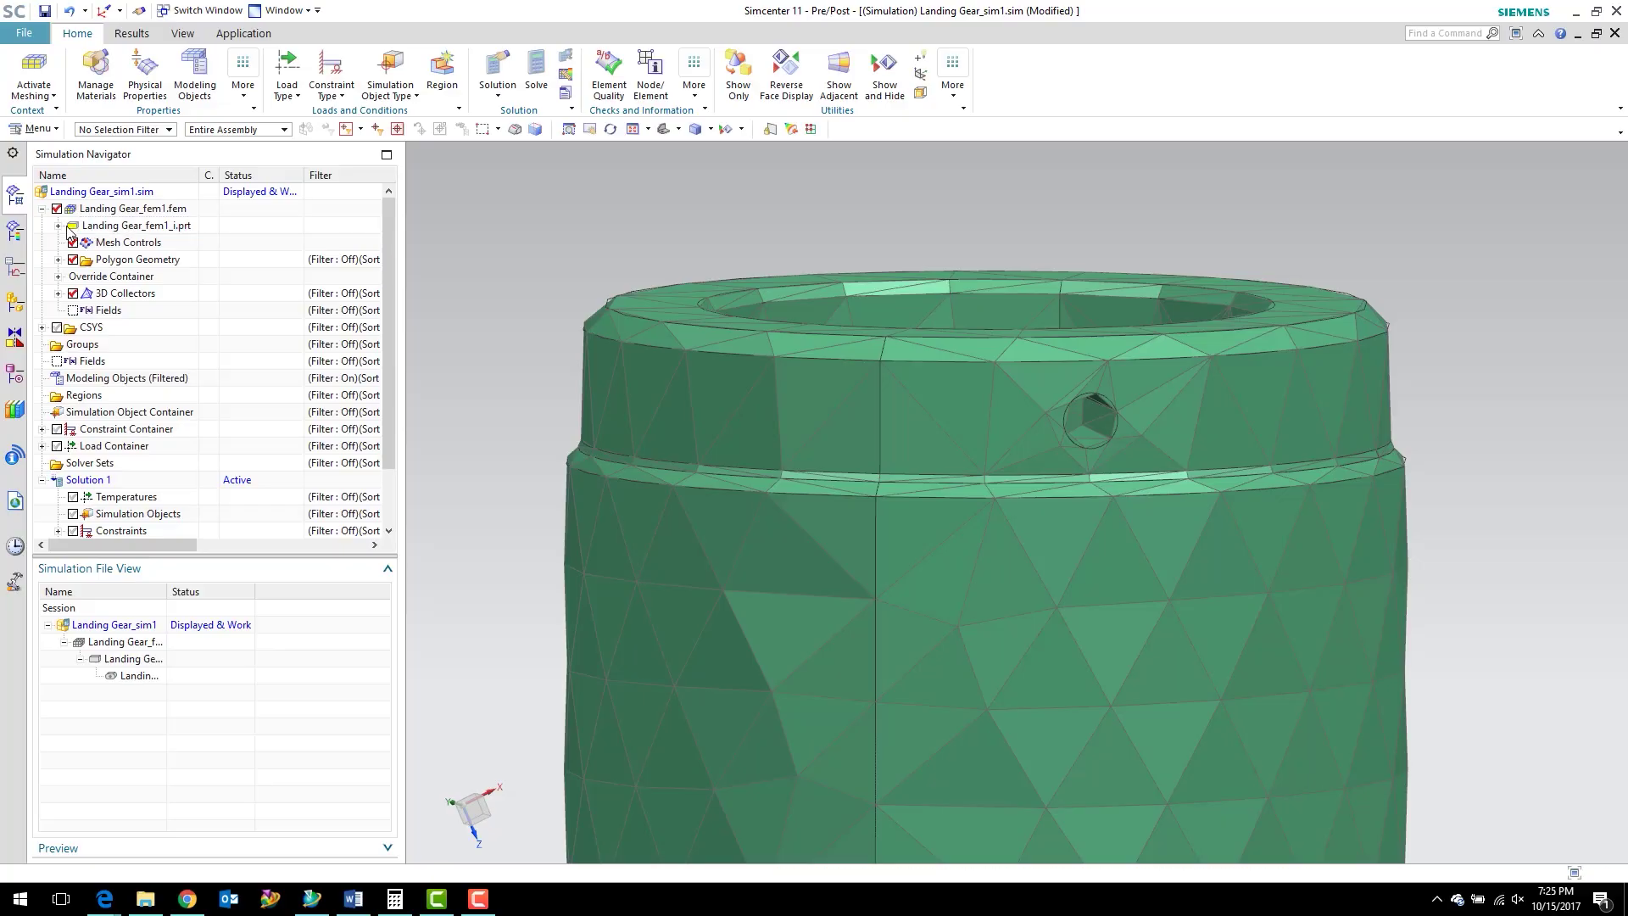
click(58, 225)
right_click(117, 228)
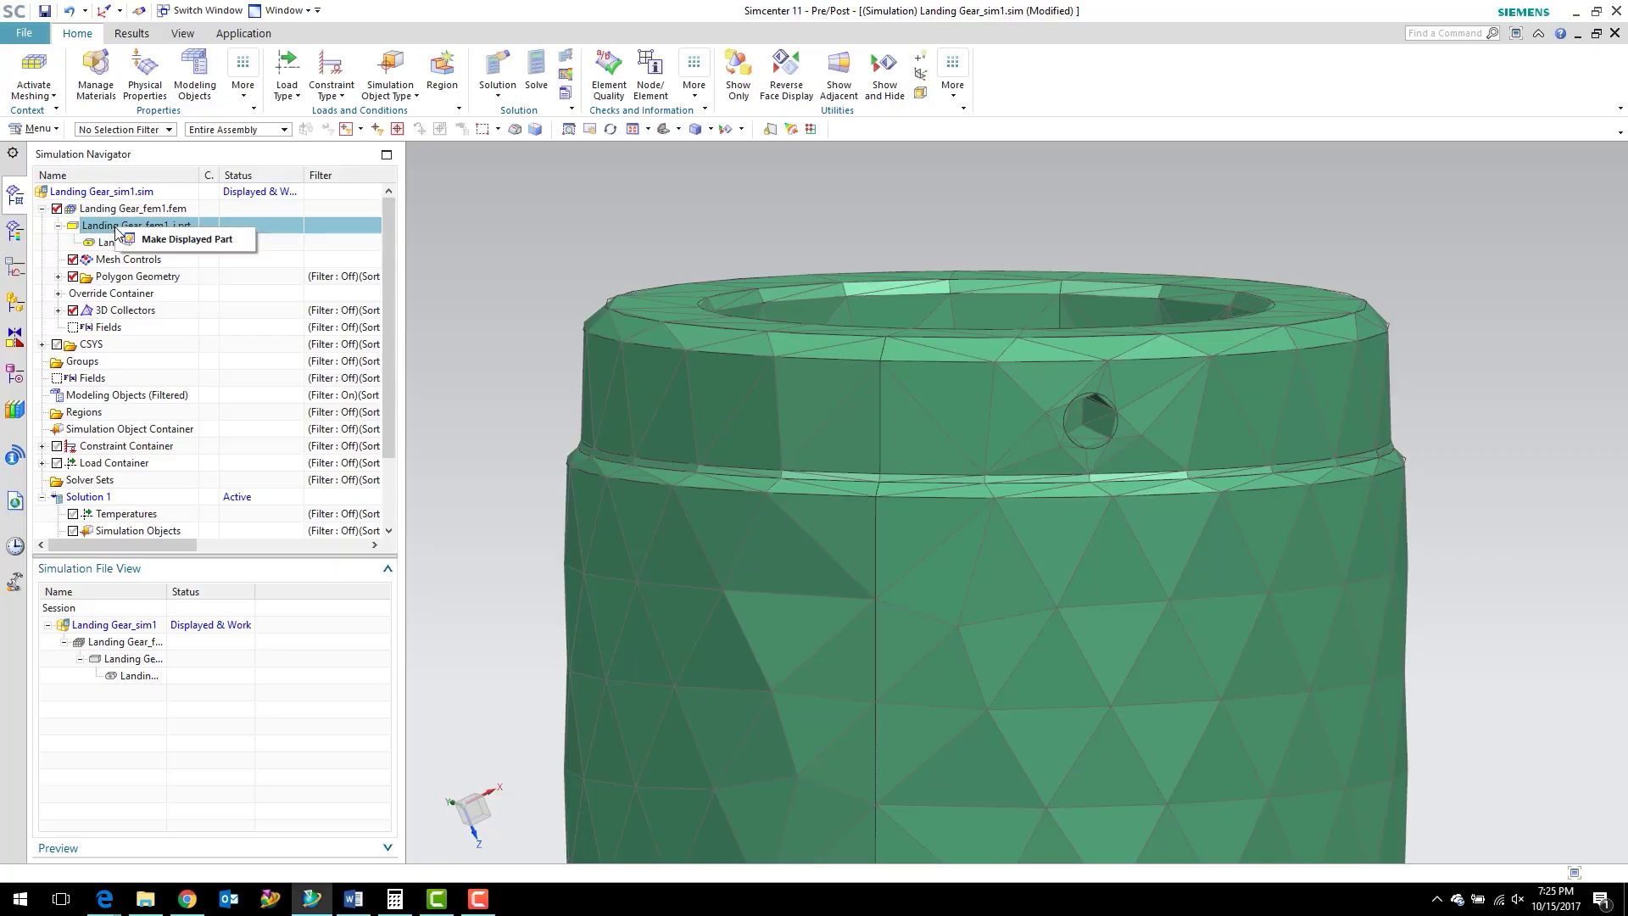
click(184, 240)
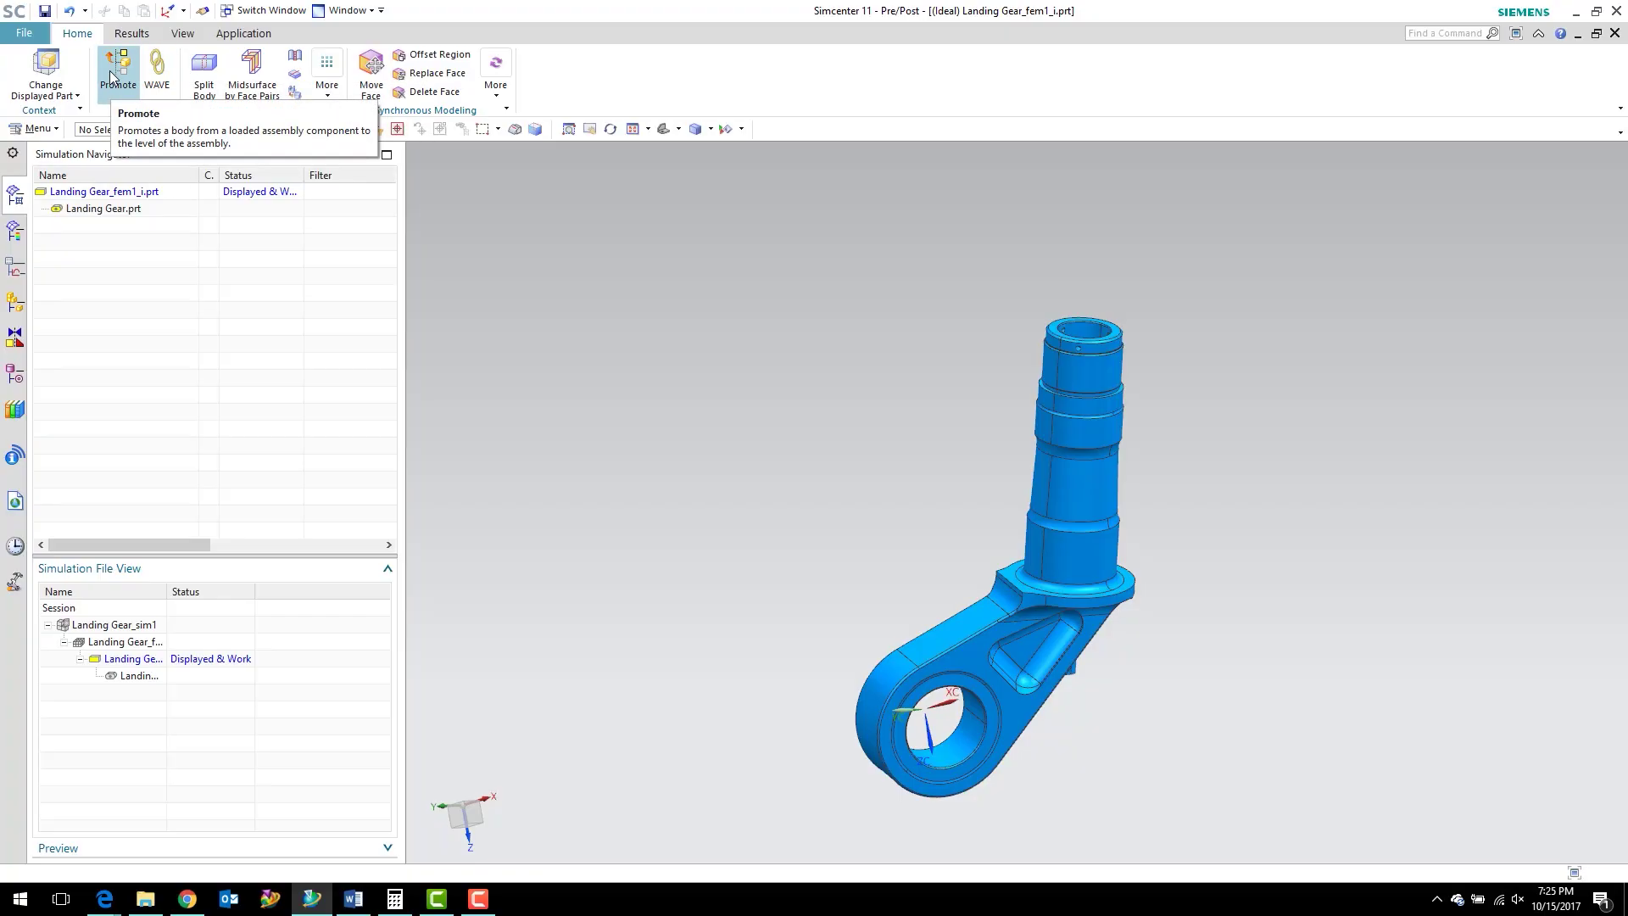
- Promote the landing gear solid body and confirm the Promote Body feature in the Part Navigator
click(113, 77)
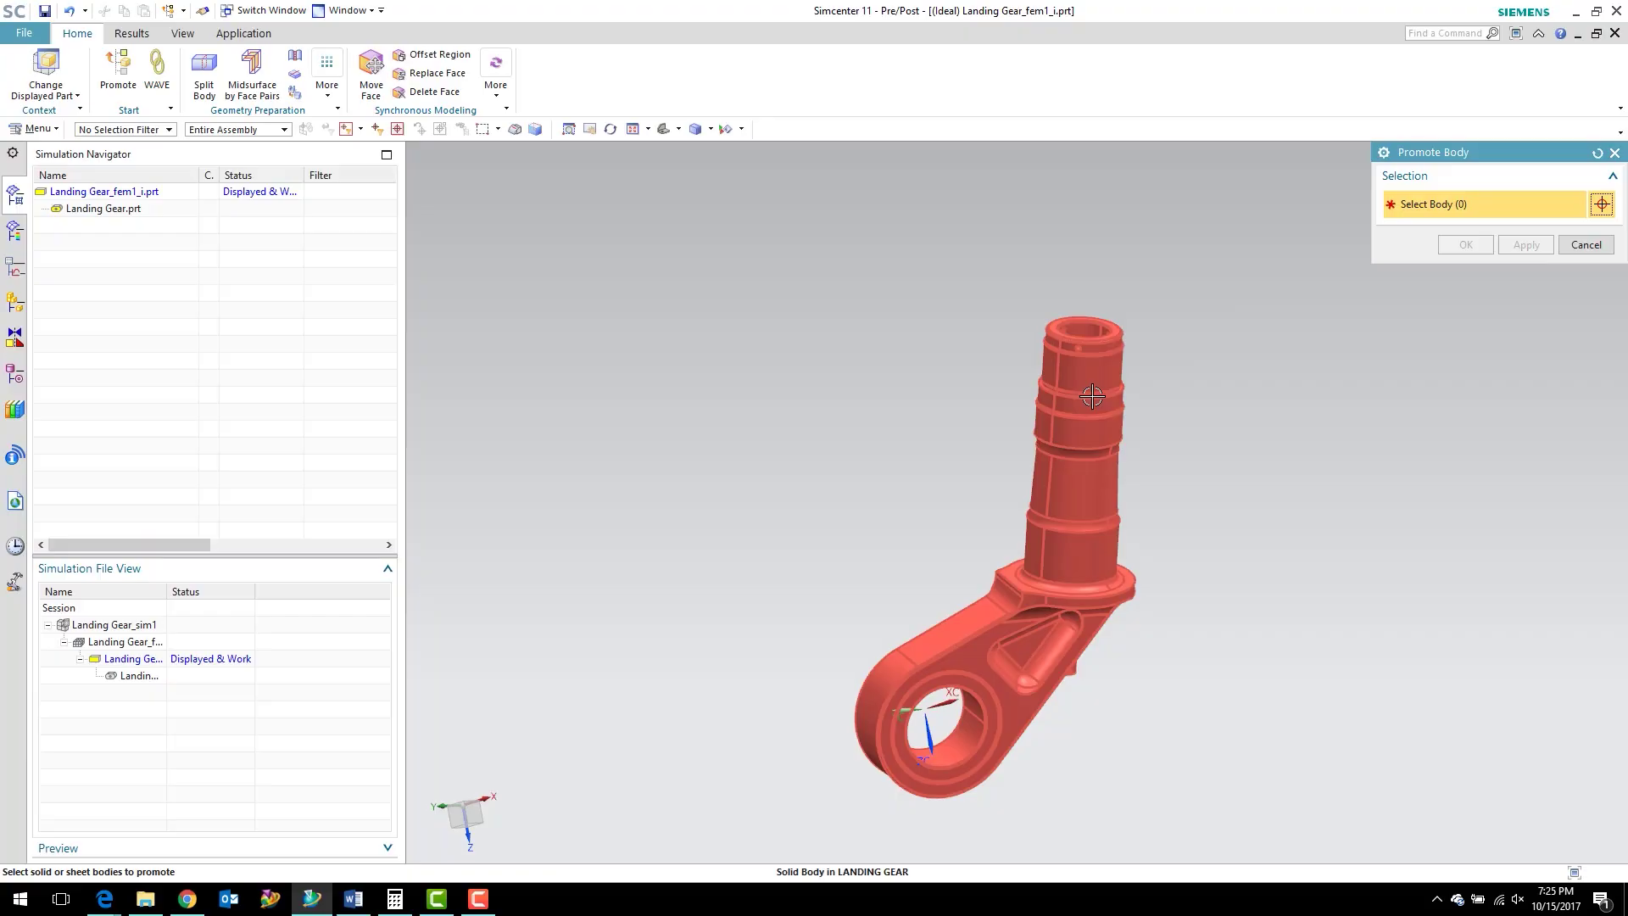
click(1075, 444)
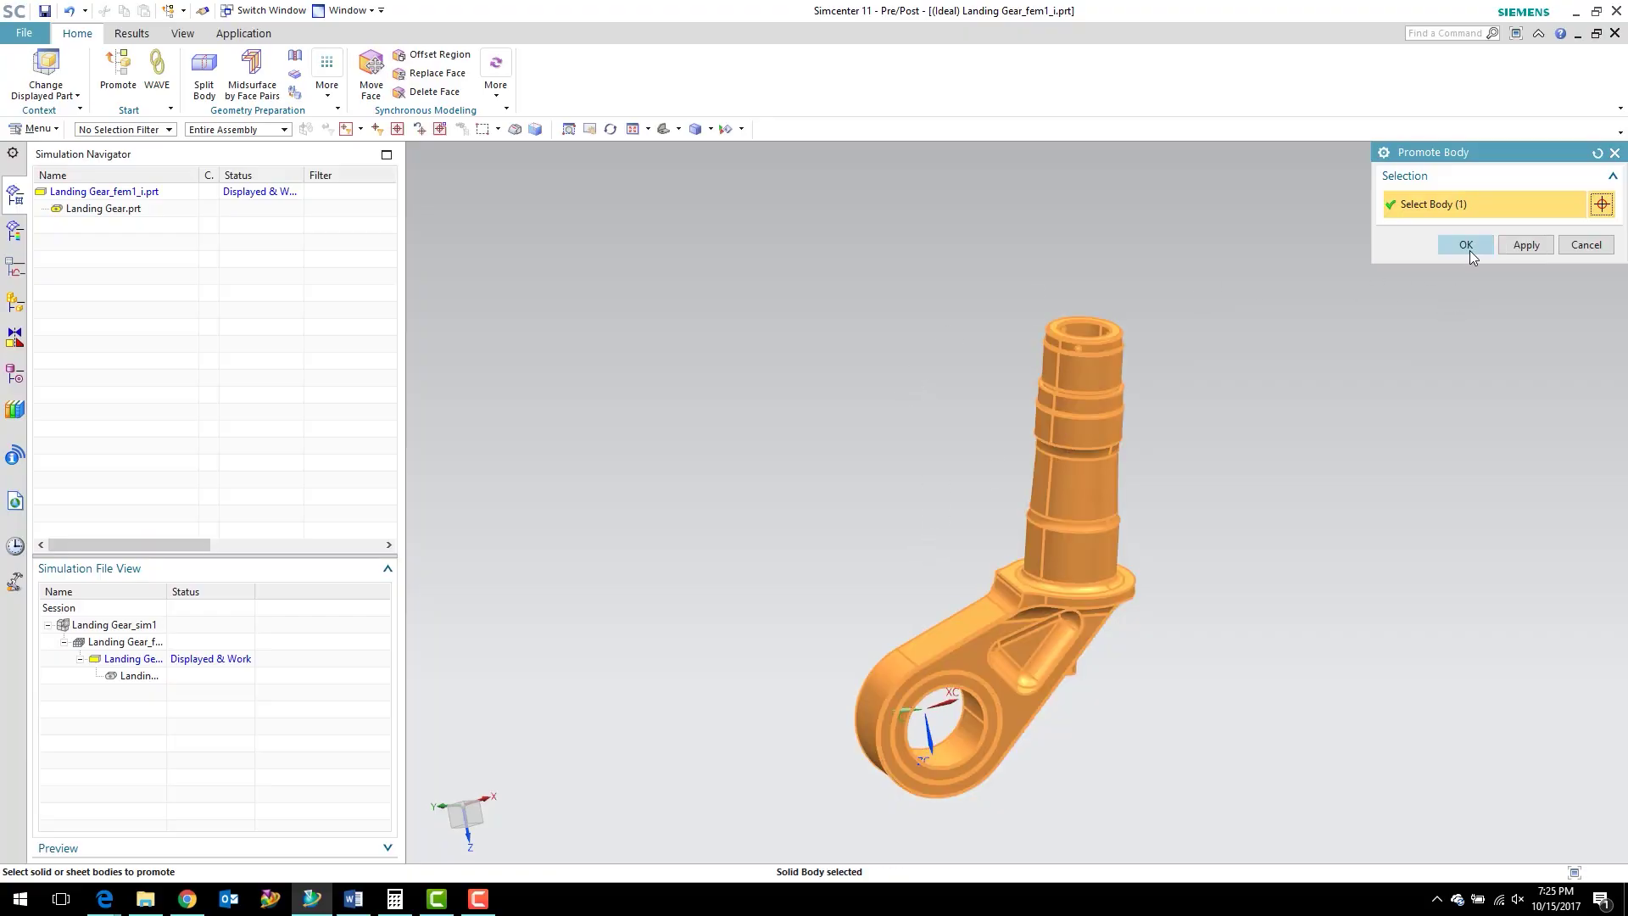
click(1467, 246)
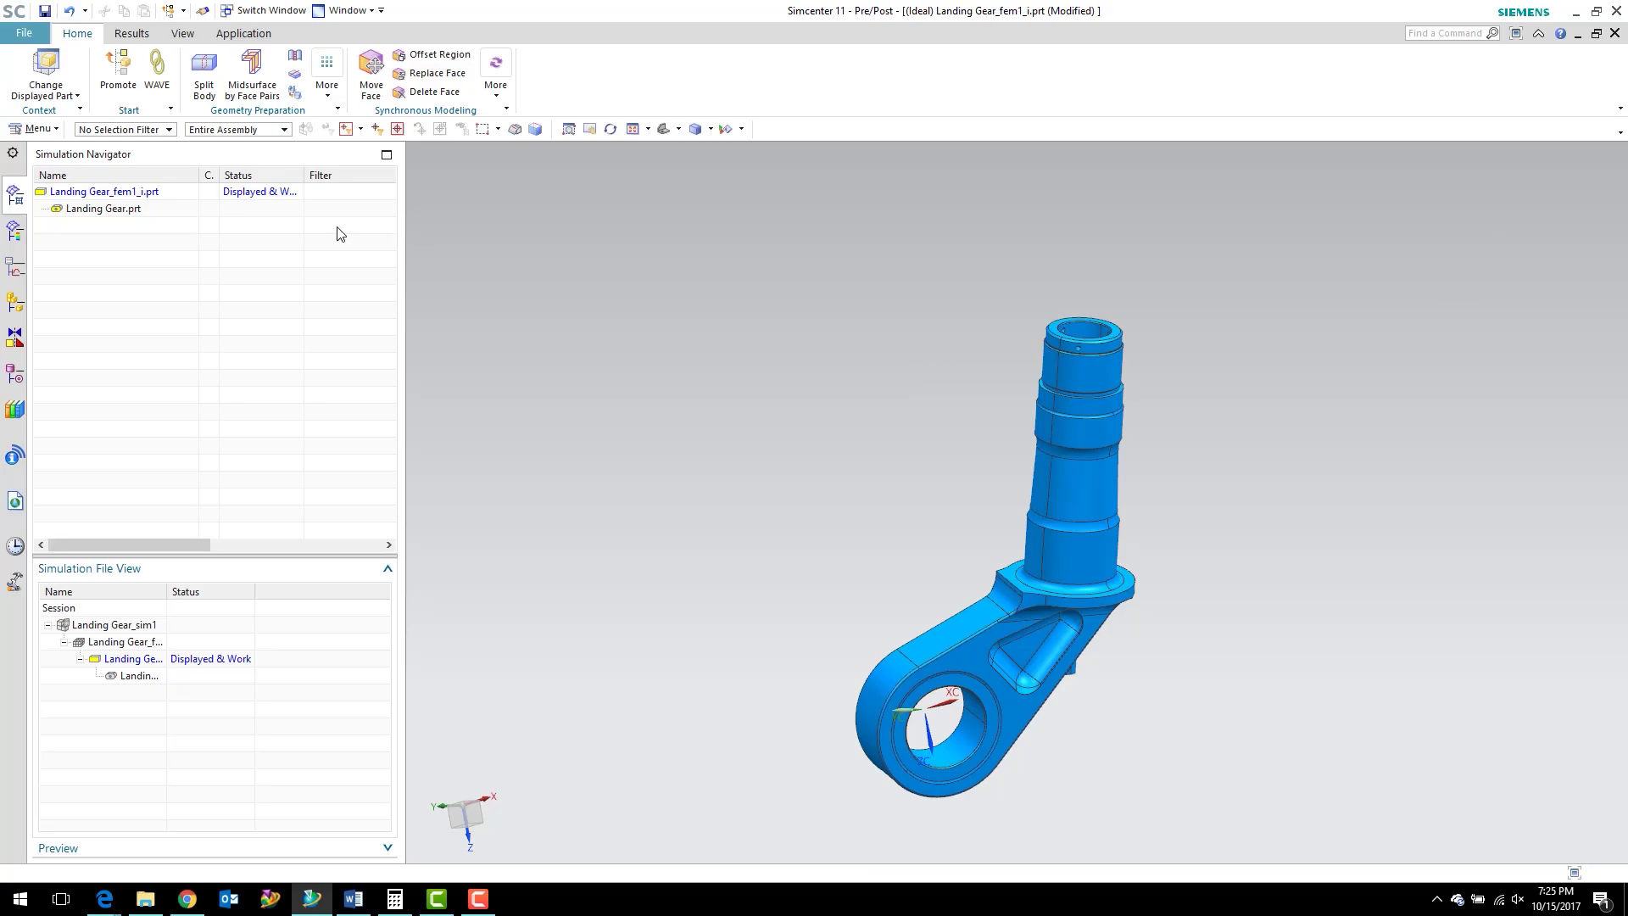
click(17, 374)
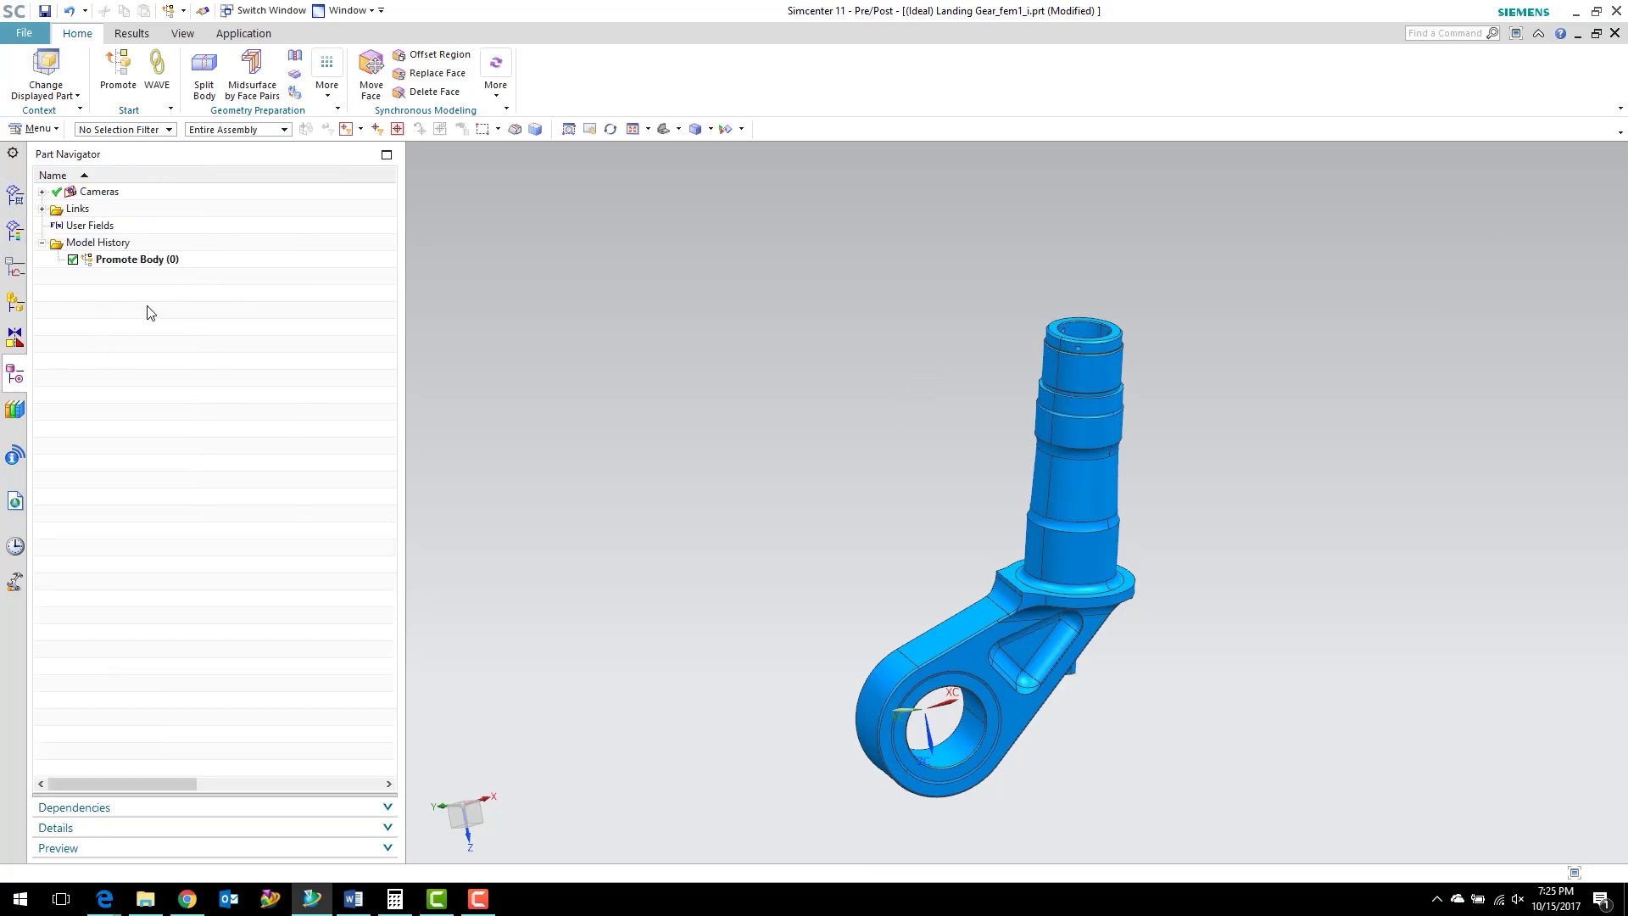
click(15, 197)
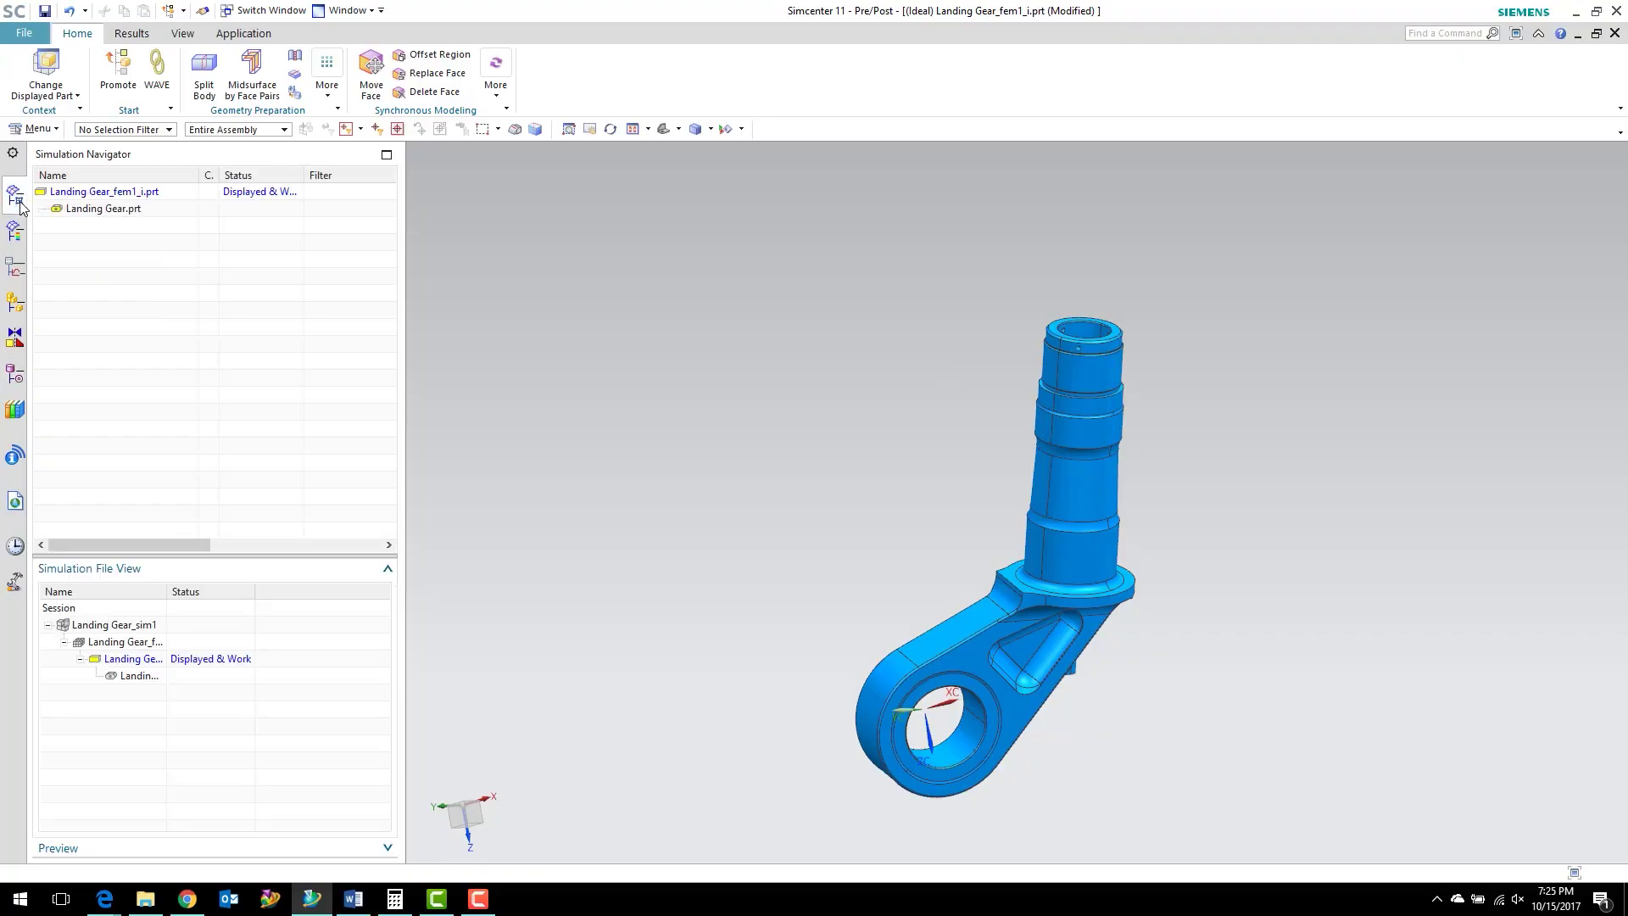
- Zoom toward the shaft top and look through the additional face-editing commands
scroll(1086, 304, up, 5)
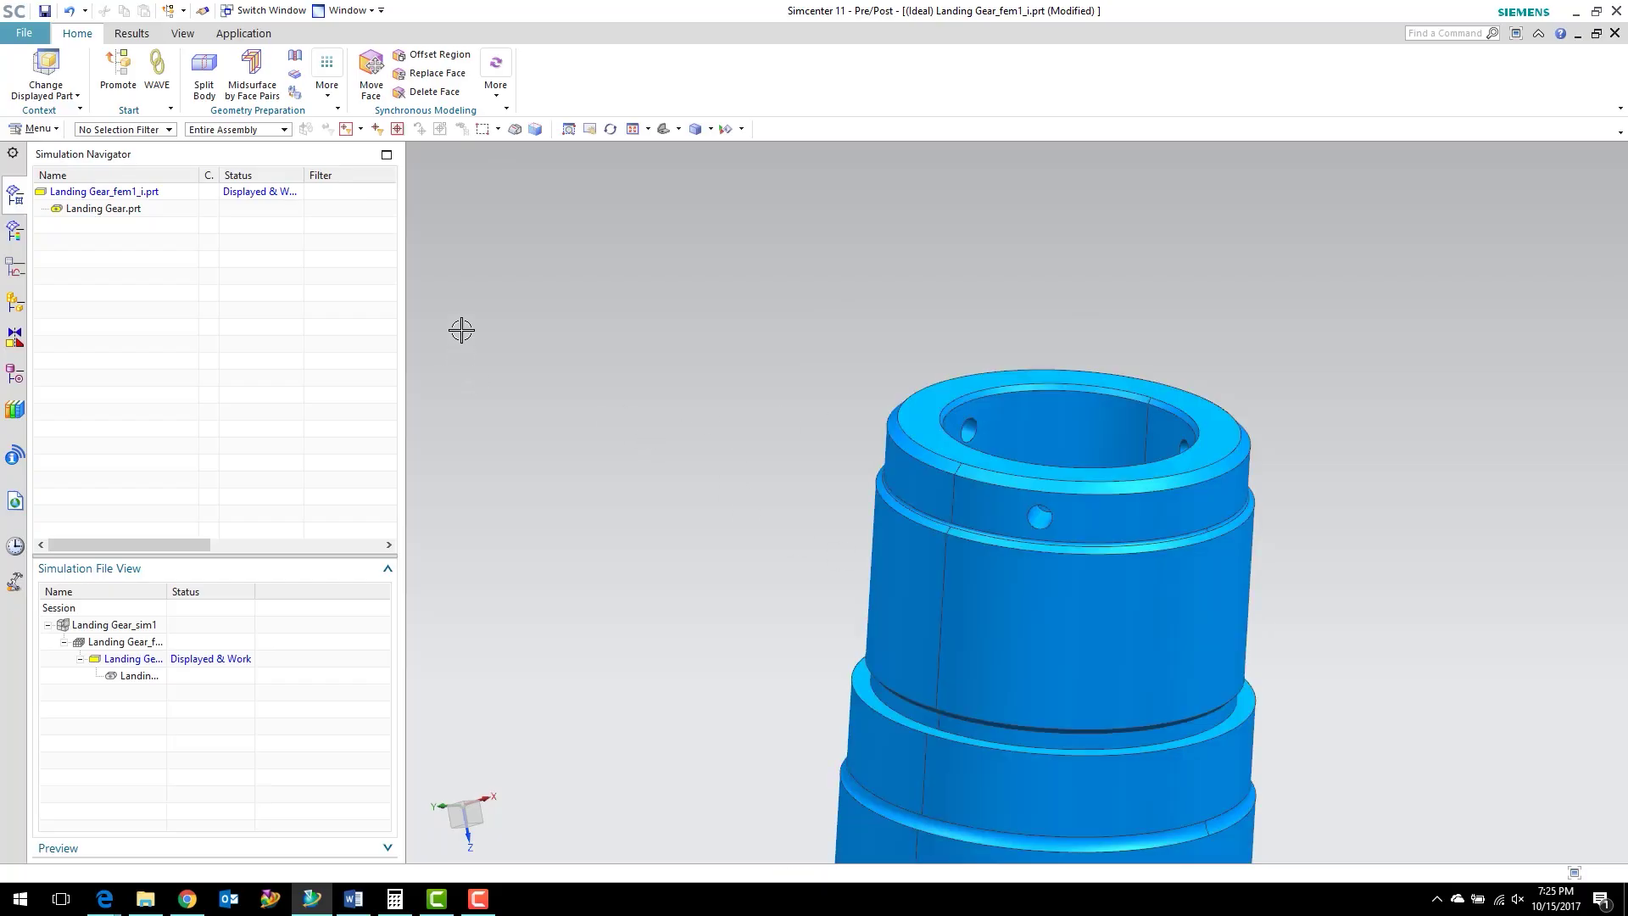
click(497, 85)
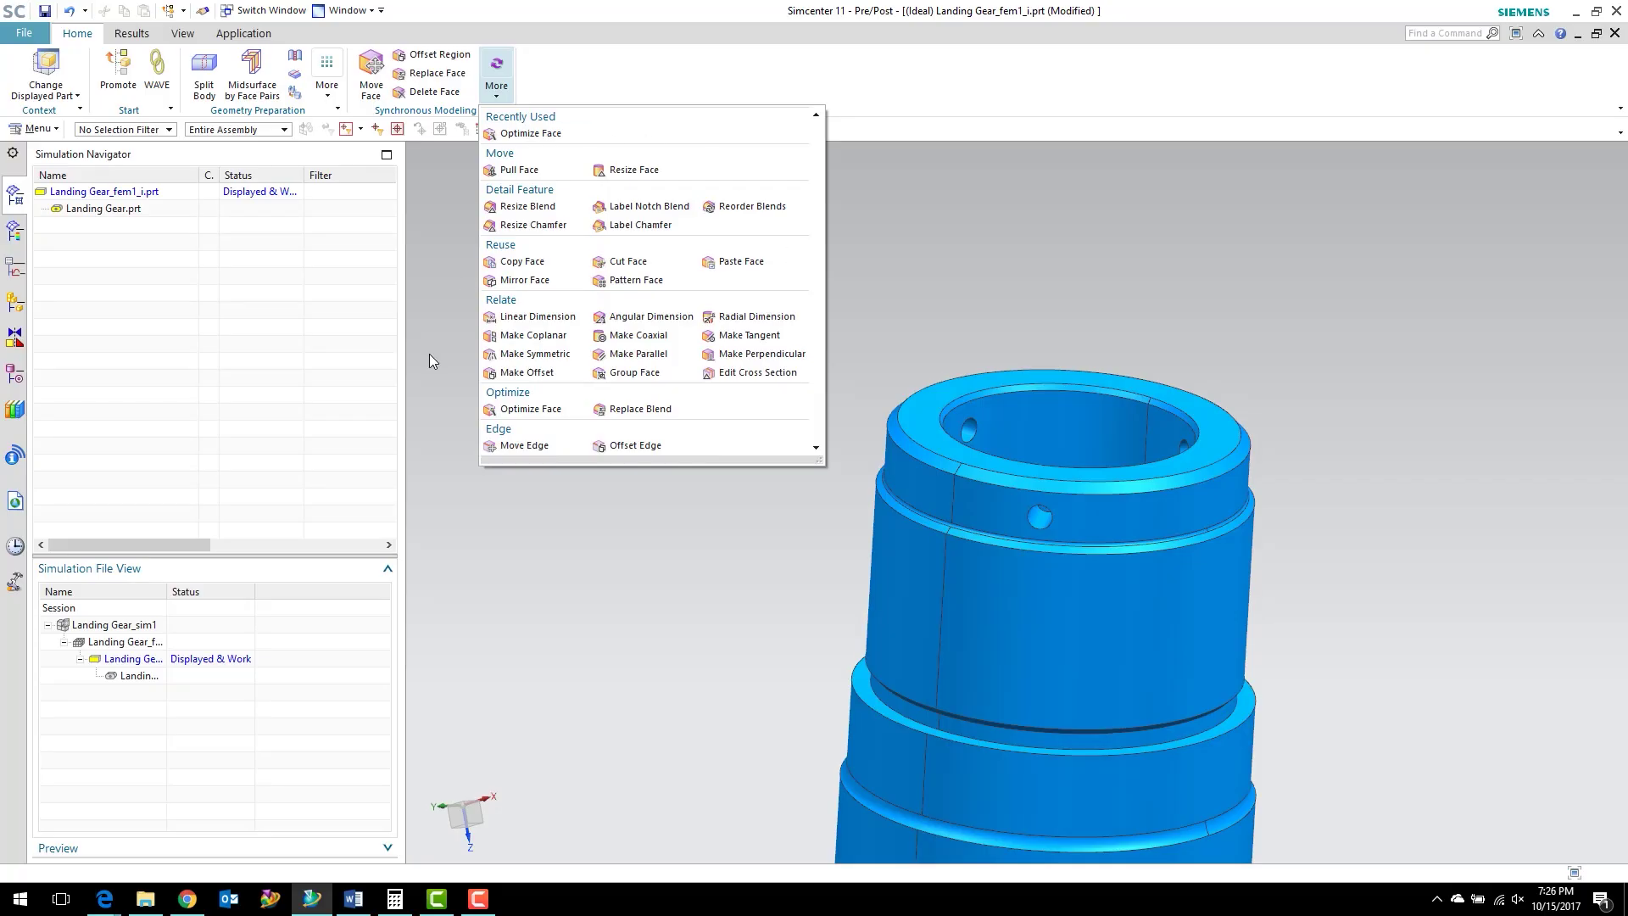
click(444, 180)
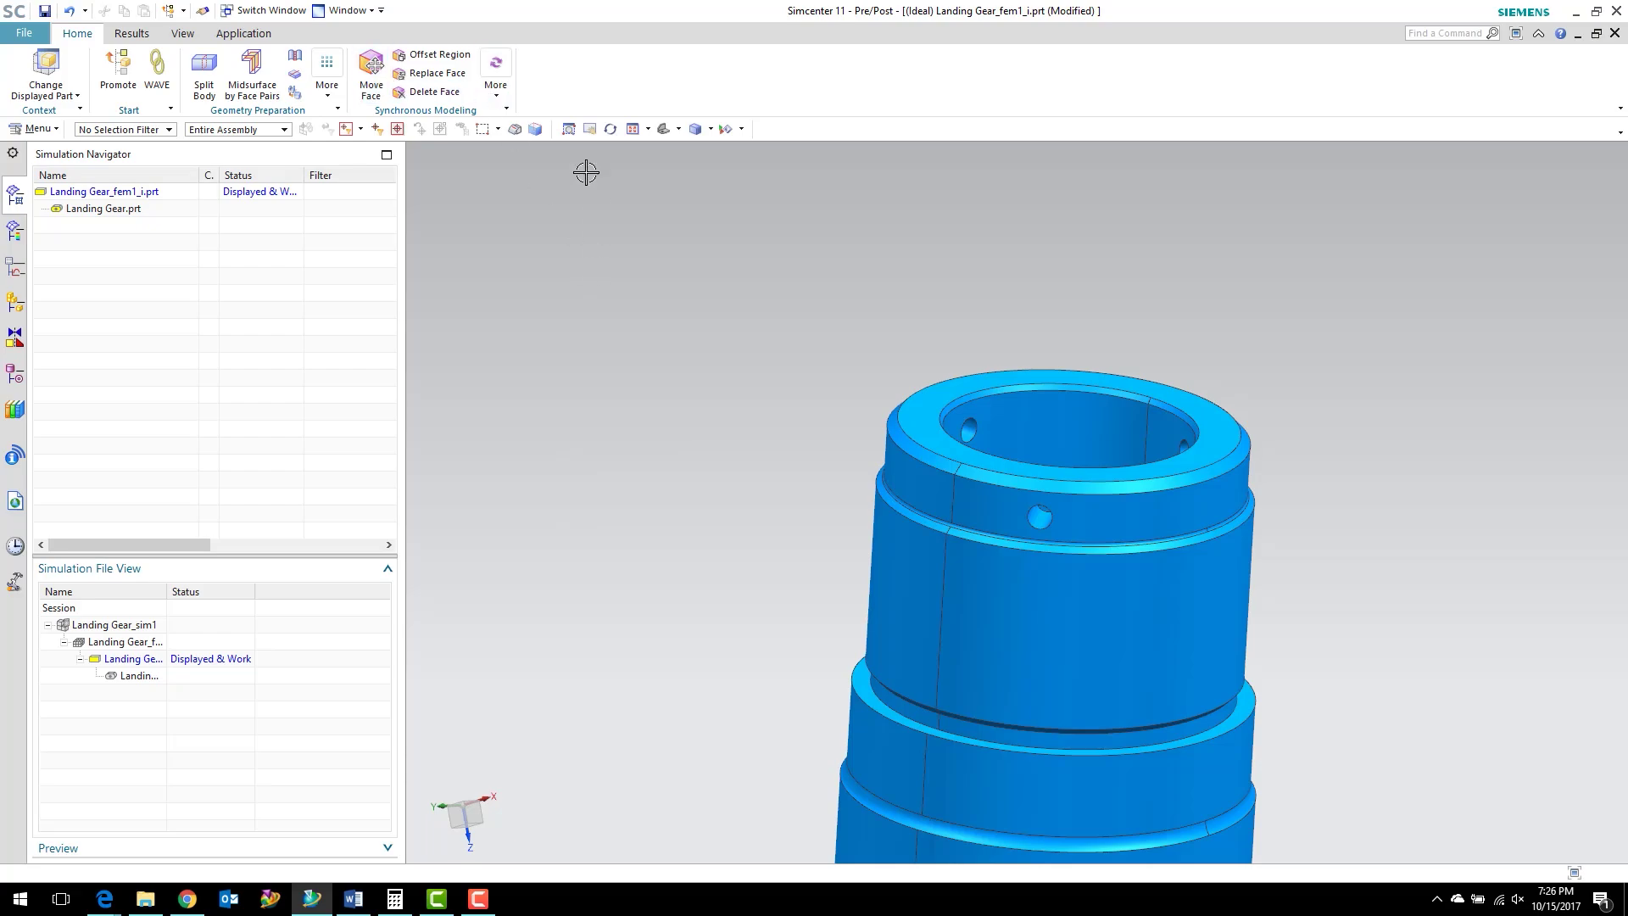
- Use Delete Face to remove the three small hole faces on the shaft's top ring
click(430, 91)
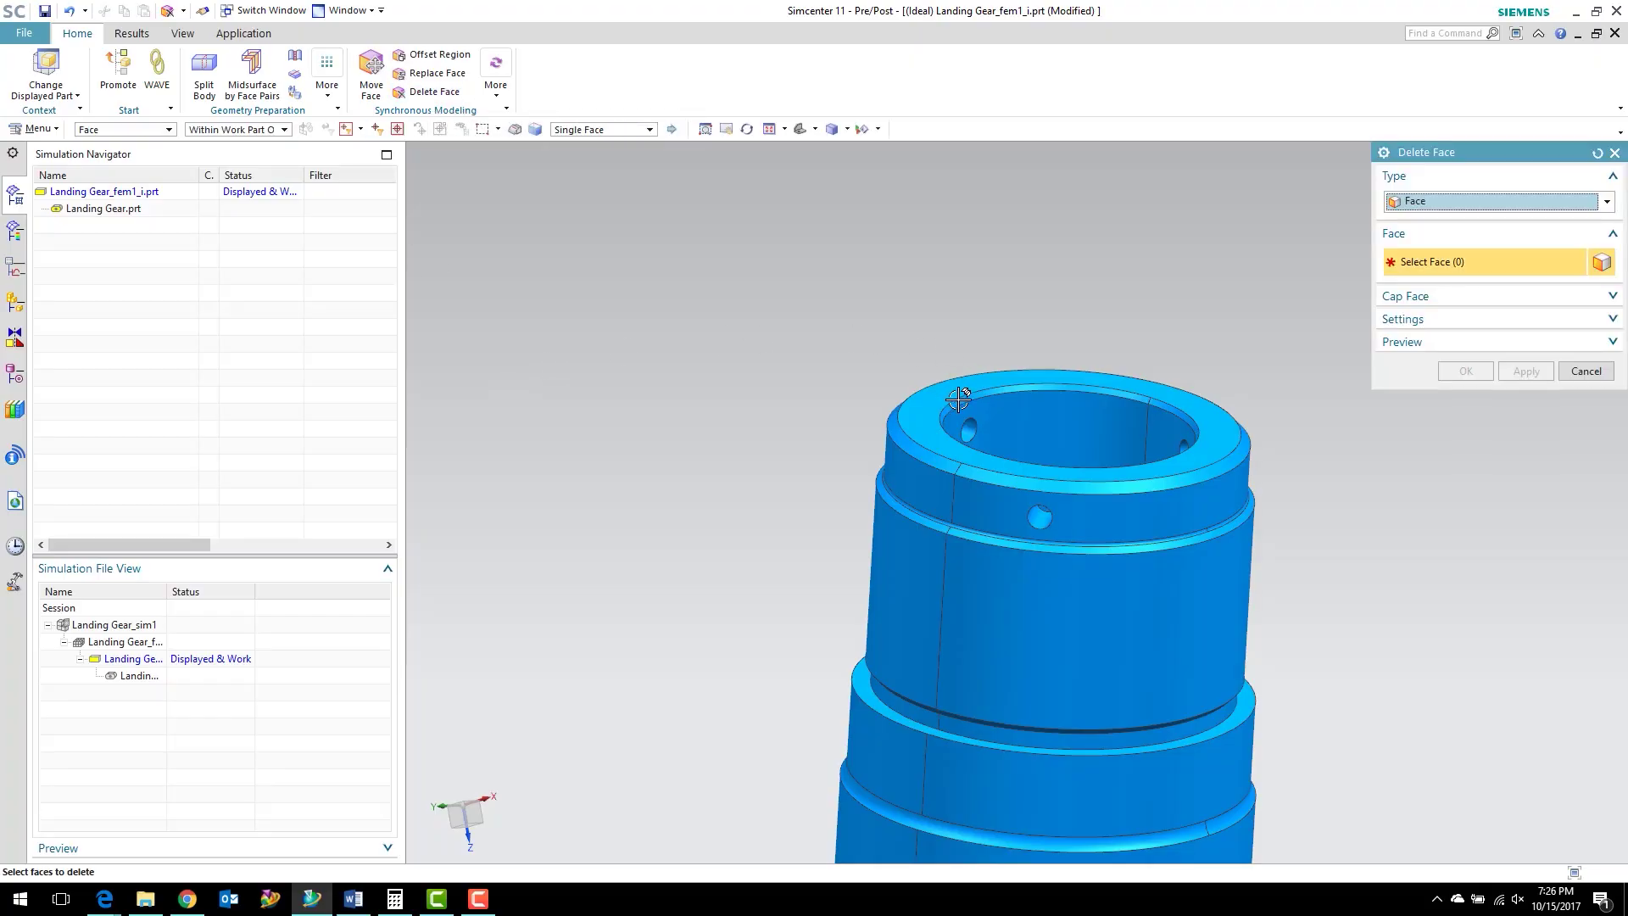
scroll(966, 420, up, 2)
click(972, 436)
click(1083, 576)
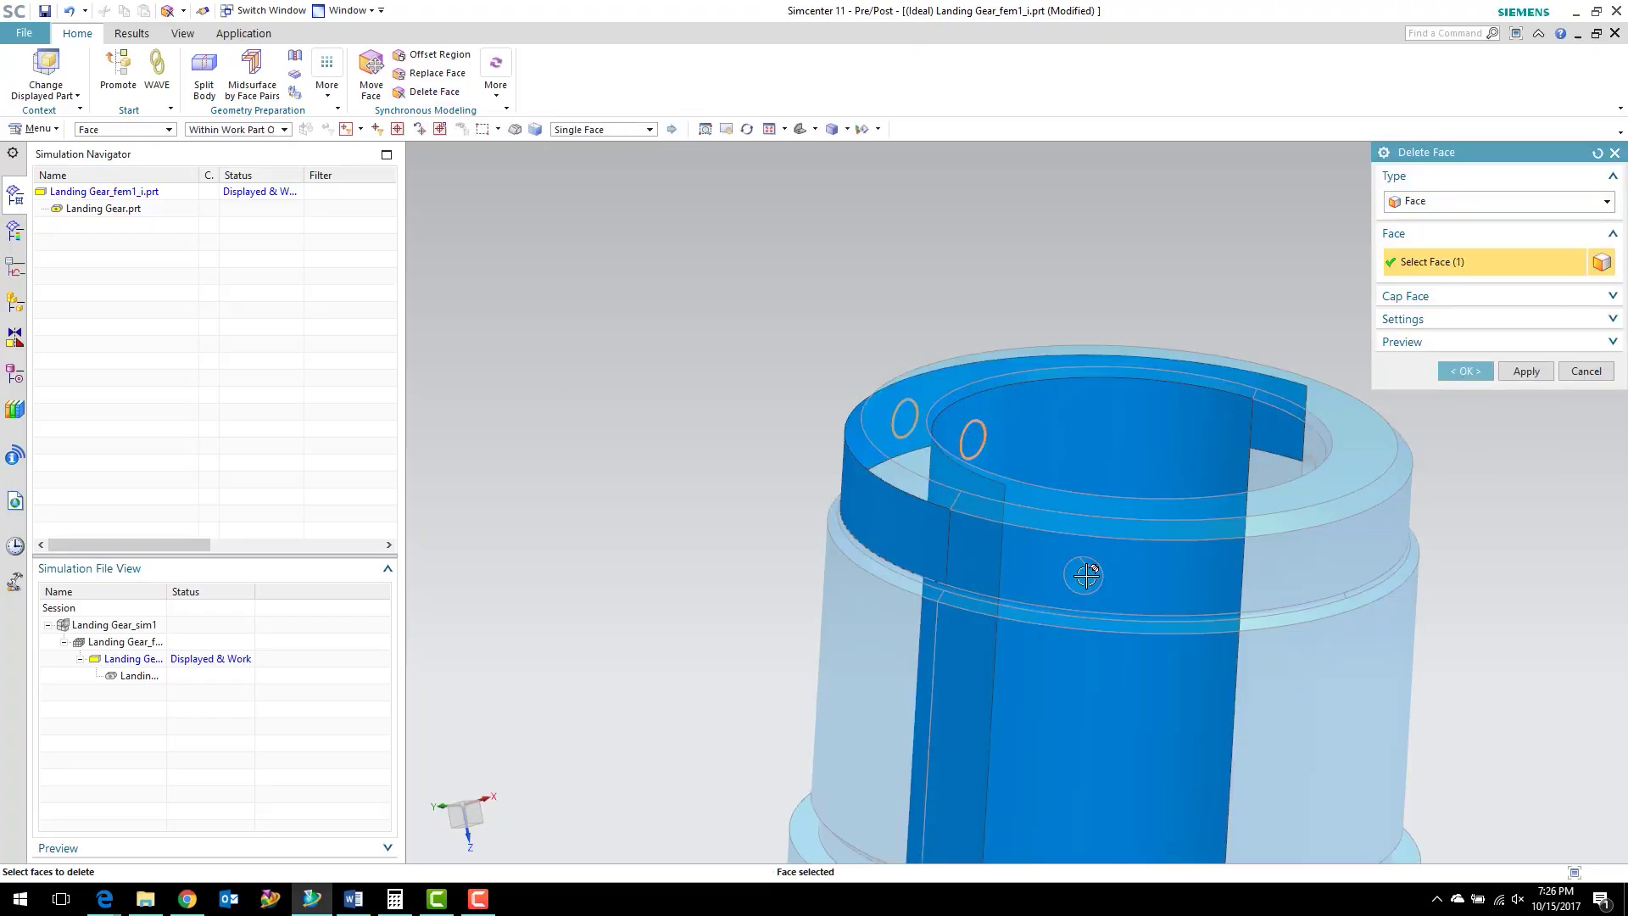
click(1309, 464)
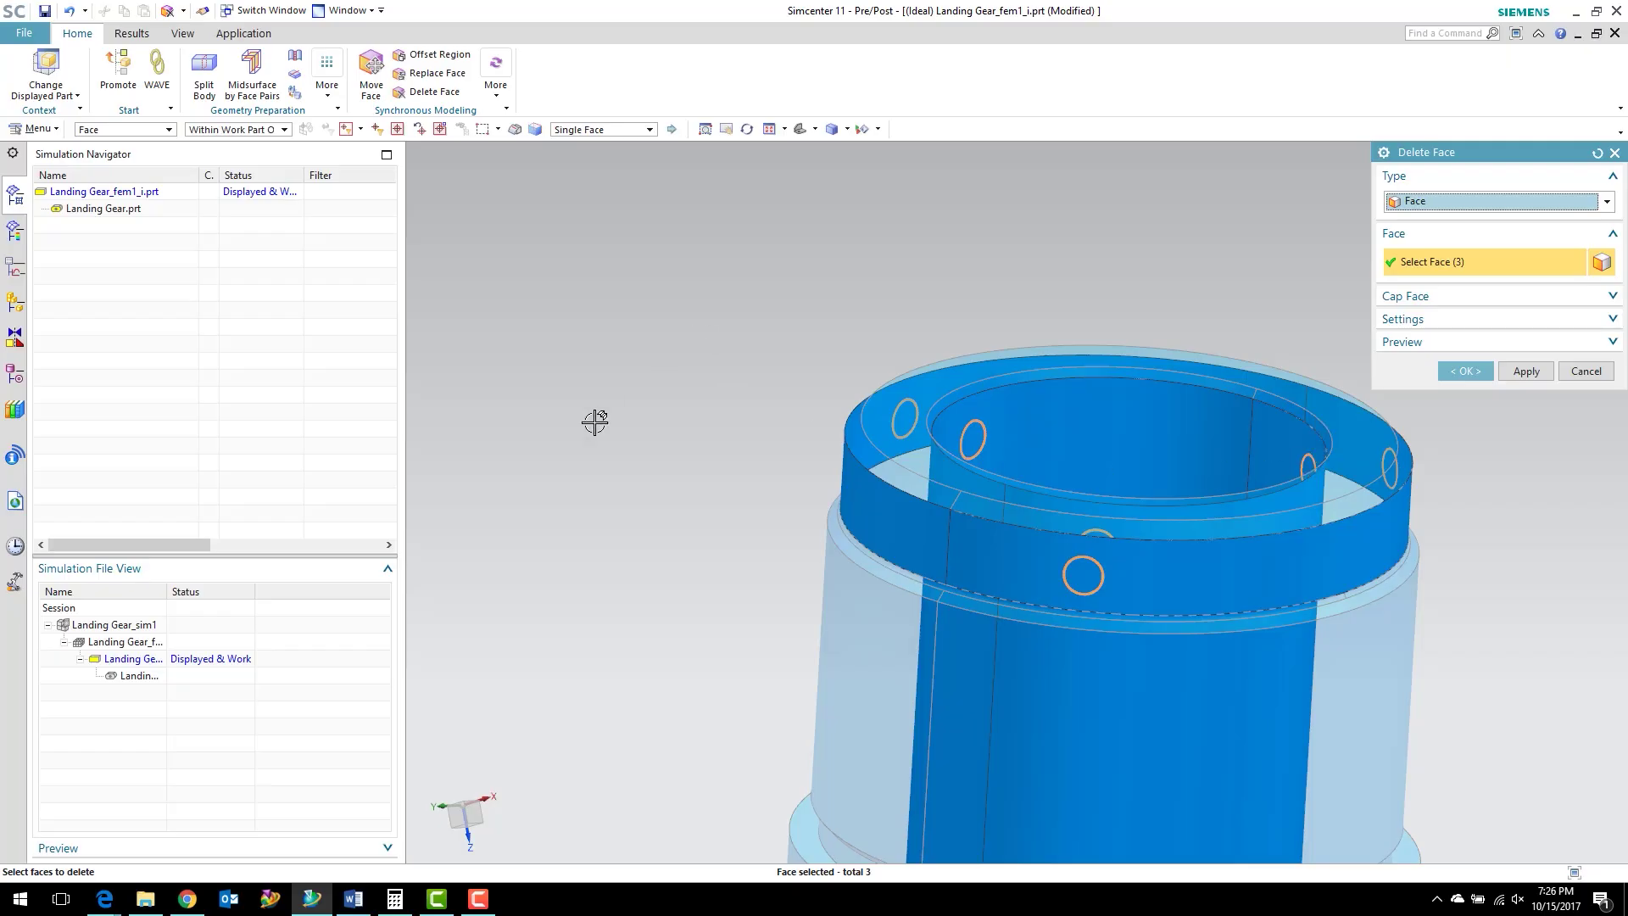
click(1469, 371)
scroll(890, 399, down, 3)
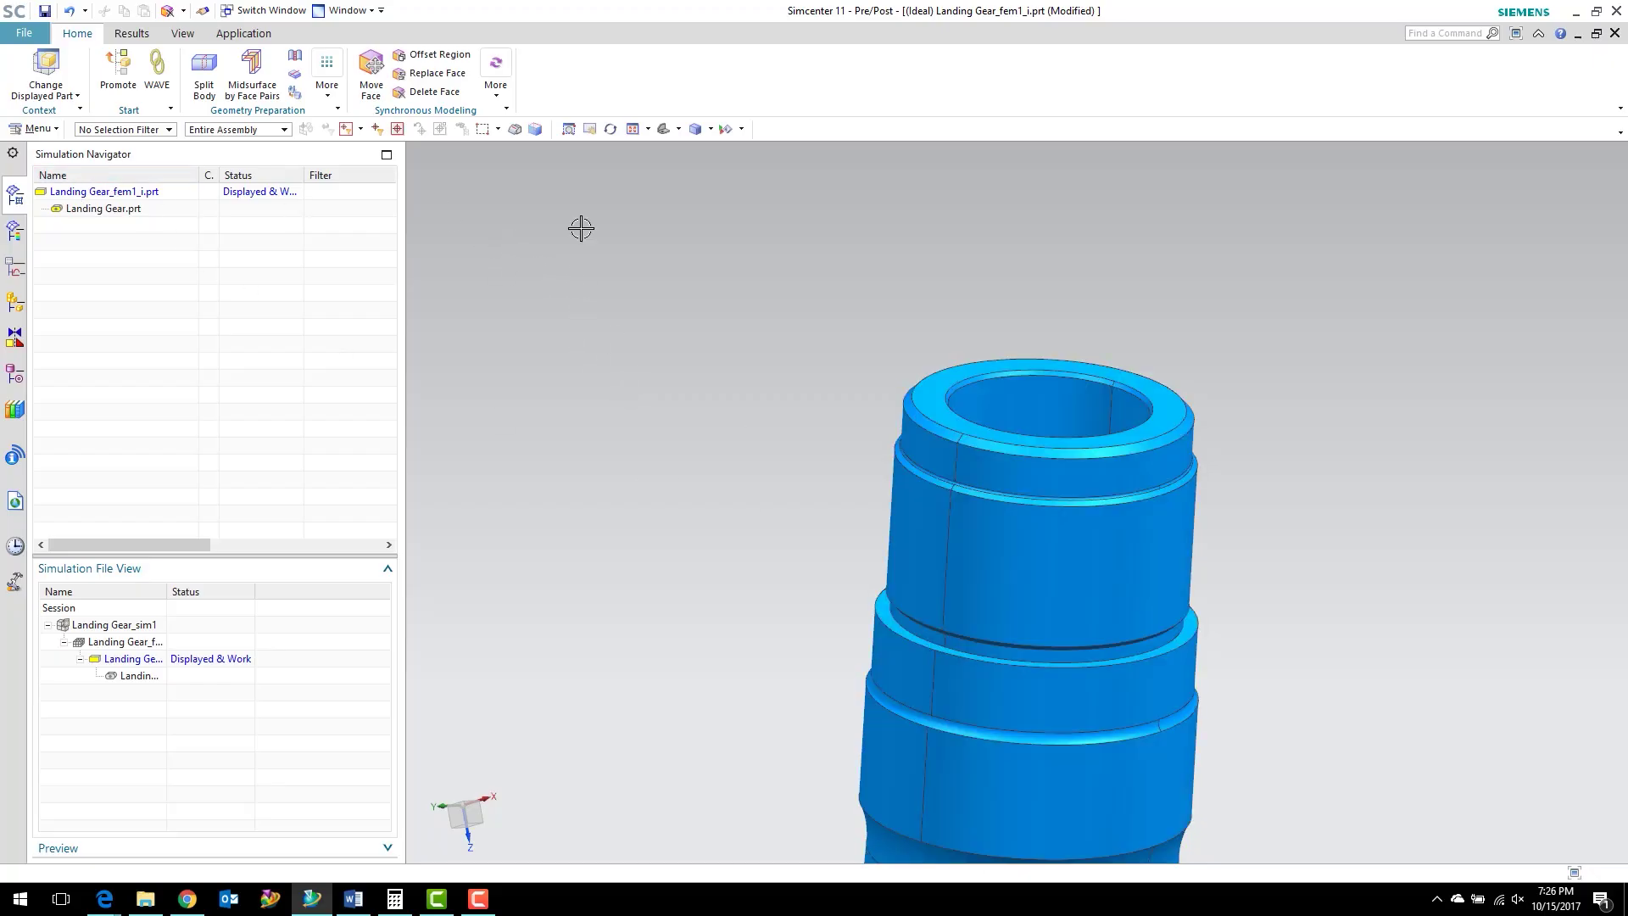
- Display Landing Gear_fem1.fem from the idealized part's menu and move the update log window aside
click(138, 198)
right_click(138, 196)
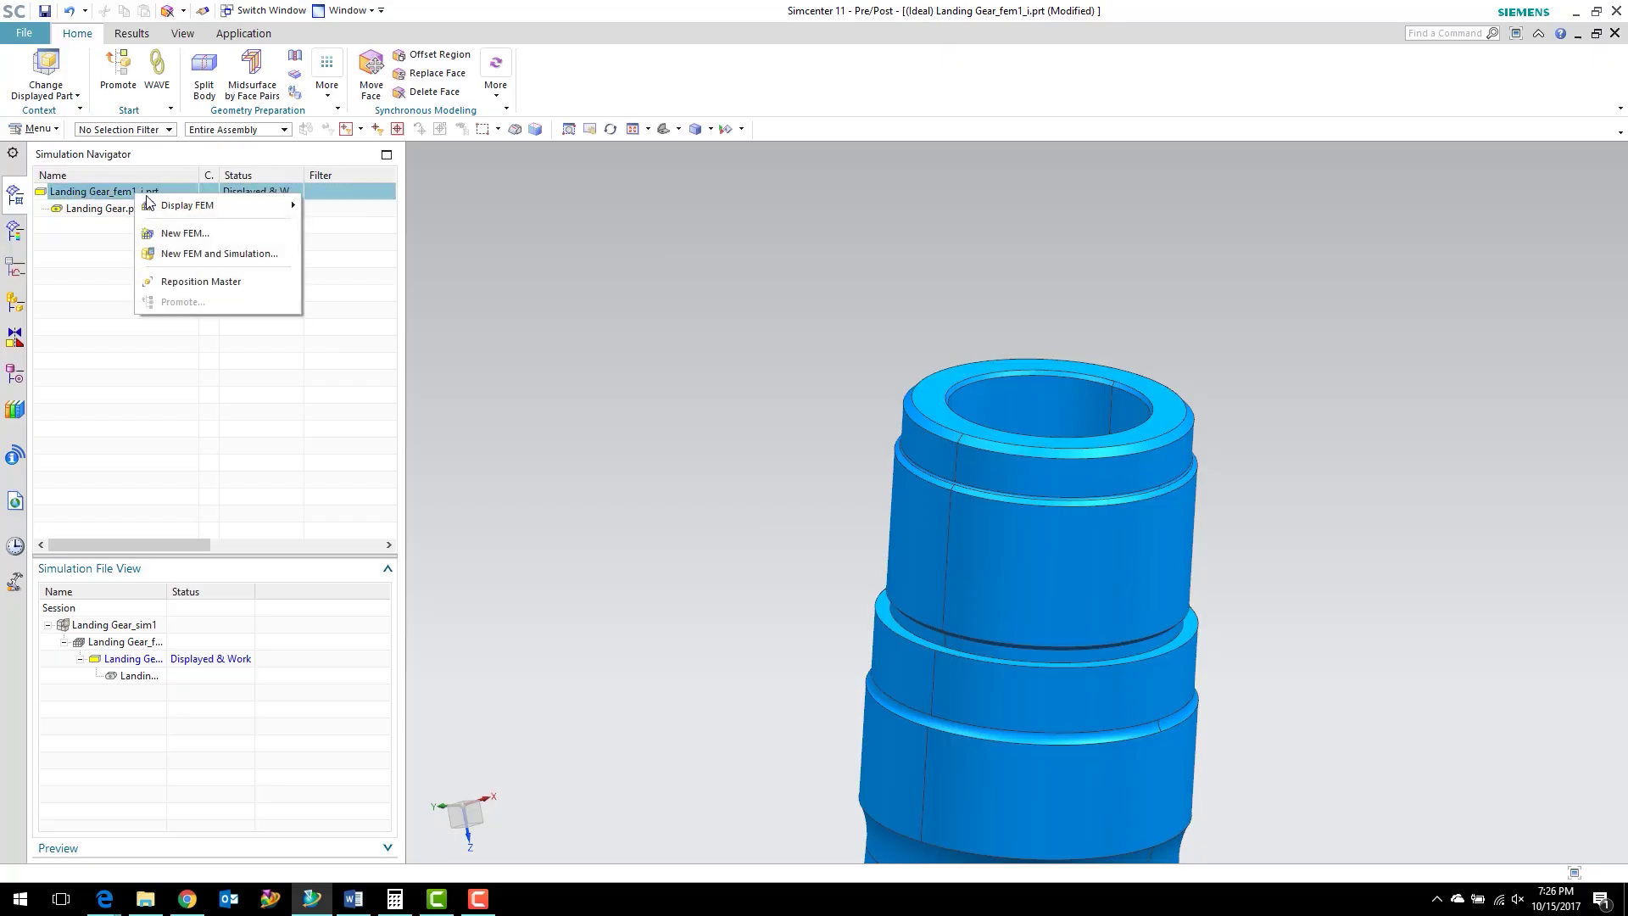
mouse_move(177, 212)
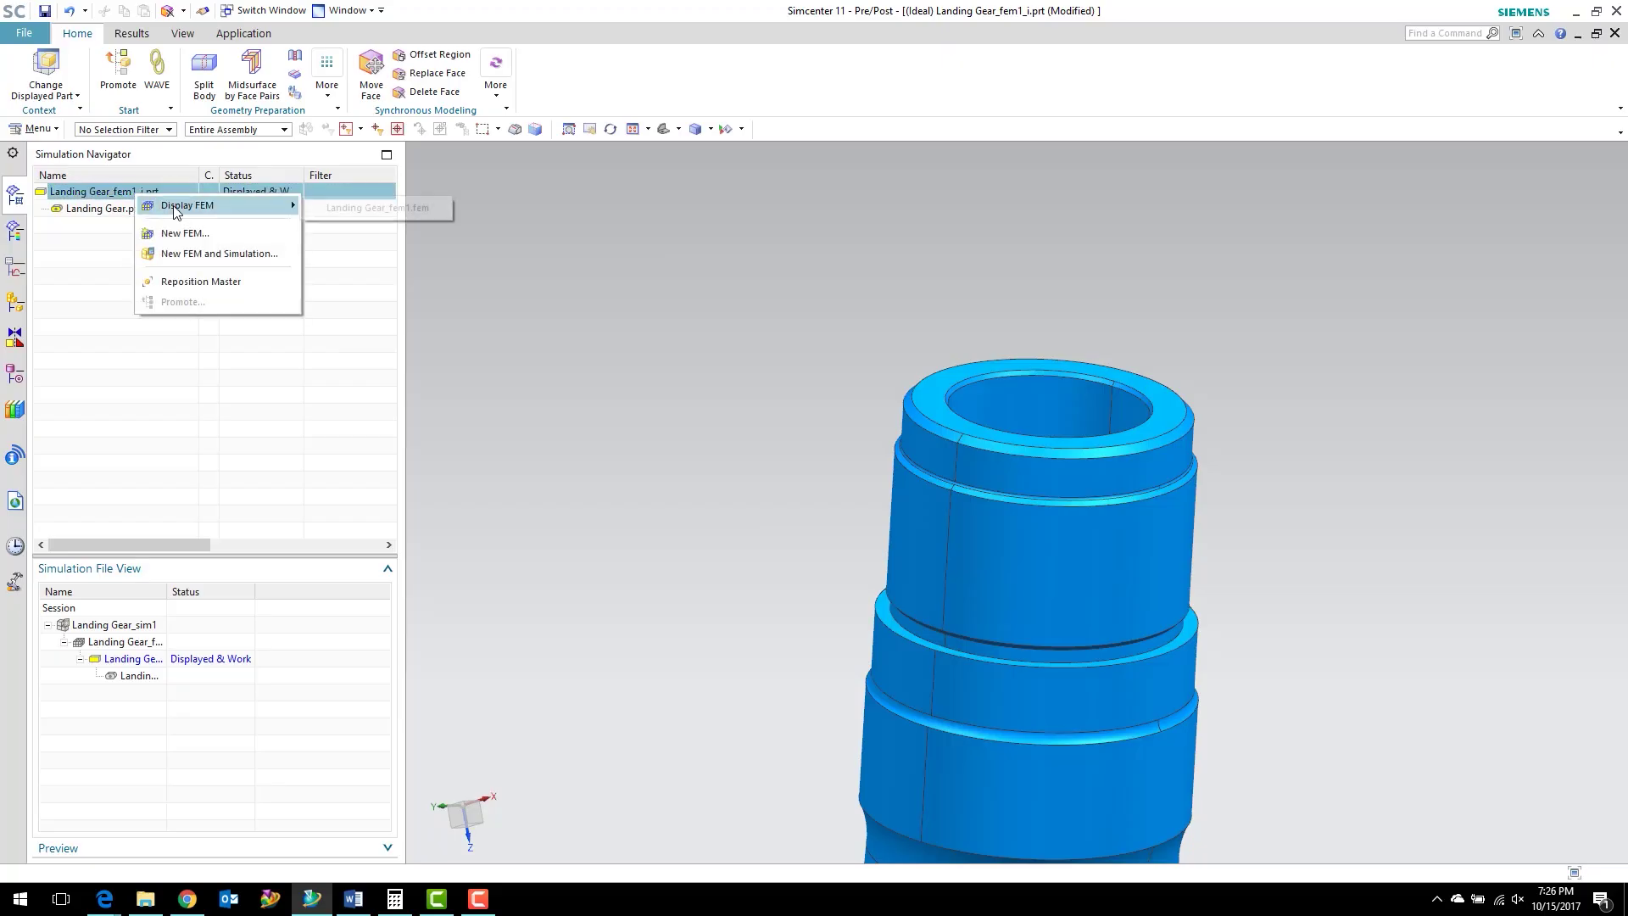
click(377, 209)
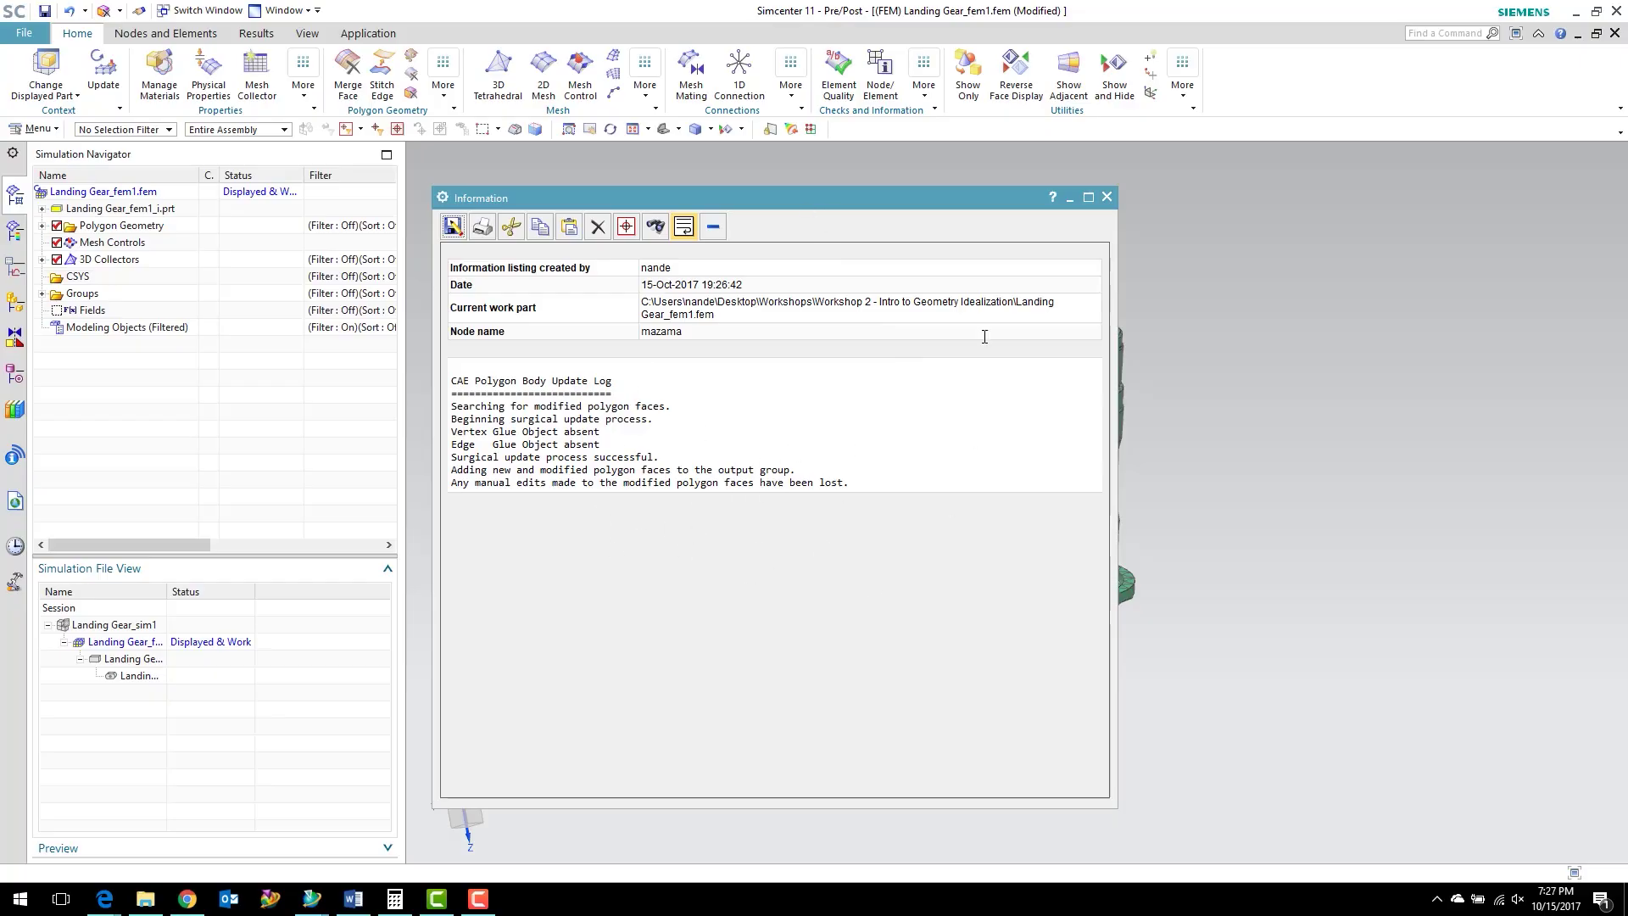
drag(902, 195, 970, 176)
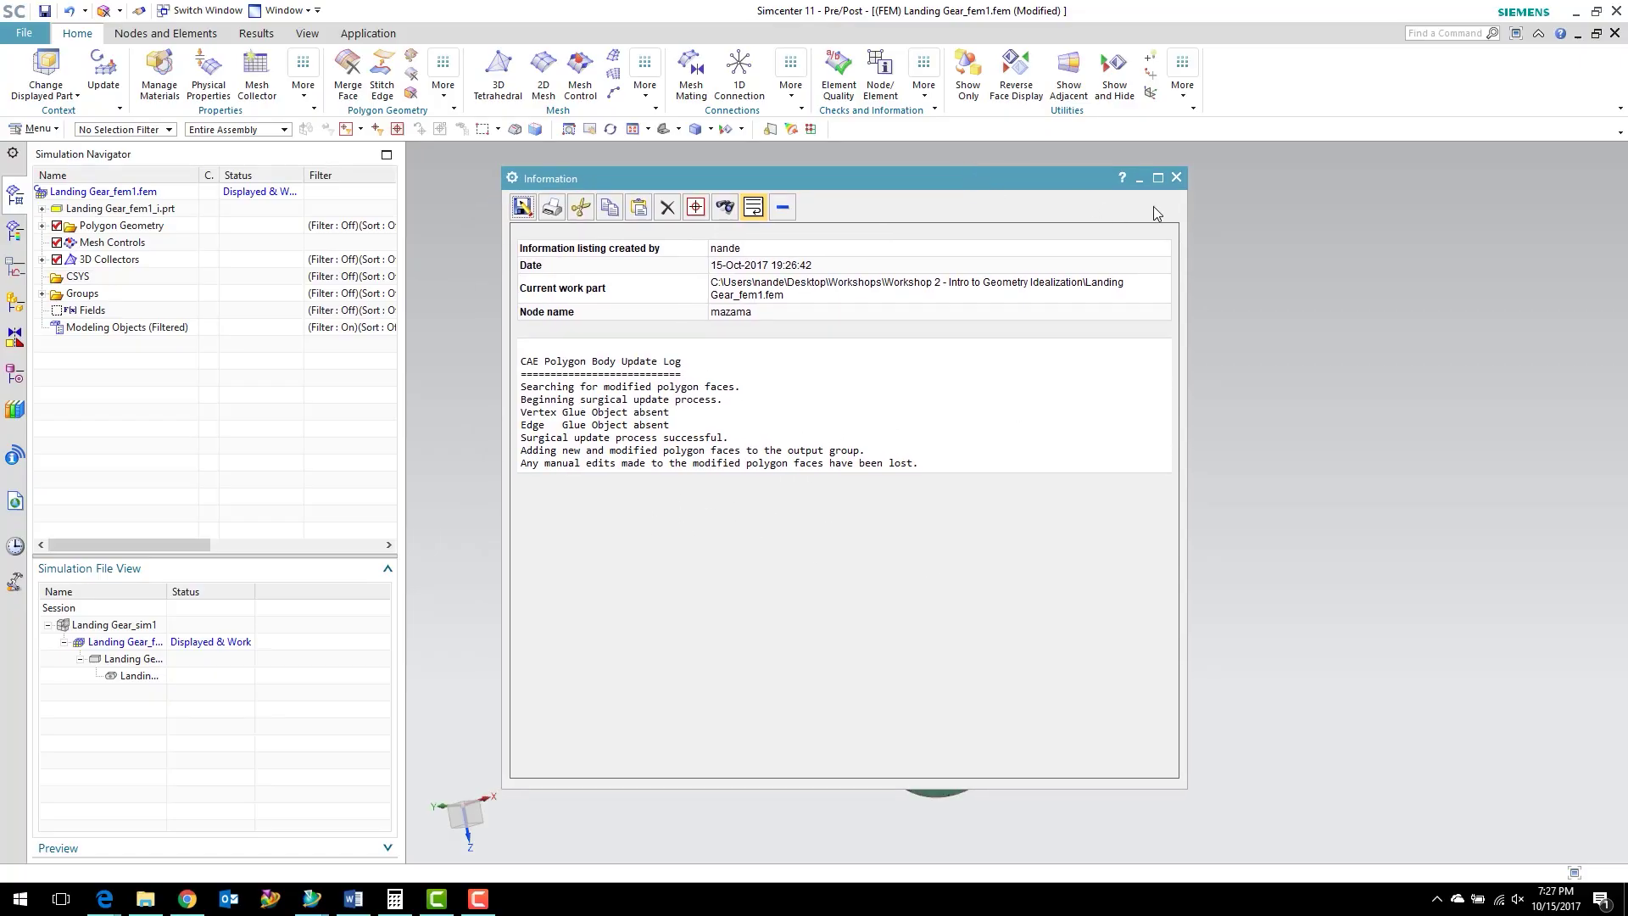
- Expand 3D Collectors > Solid(1) and update the mesh, yielding 19085 nodes and 10395 elements
click(1176, 178)
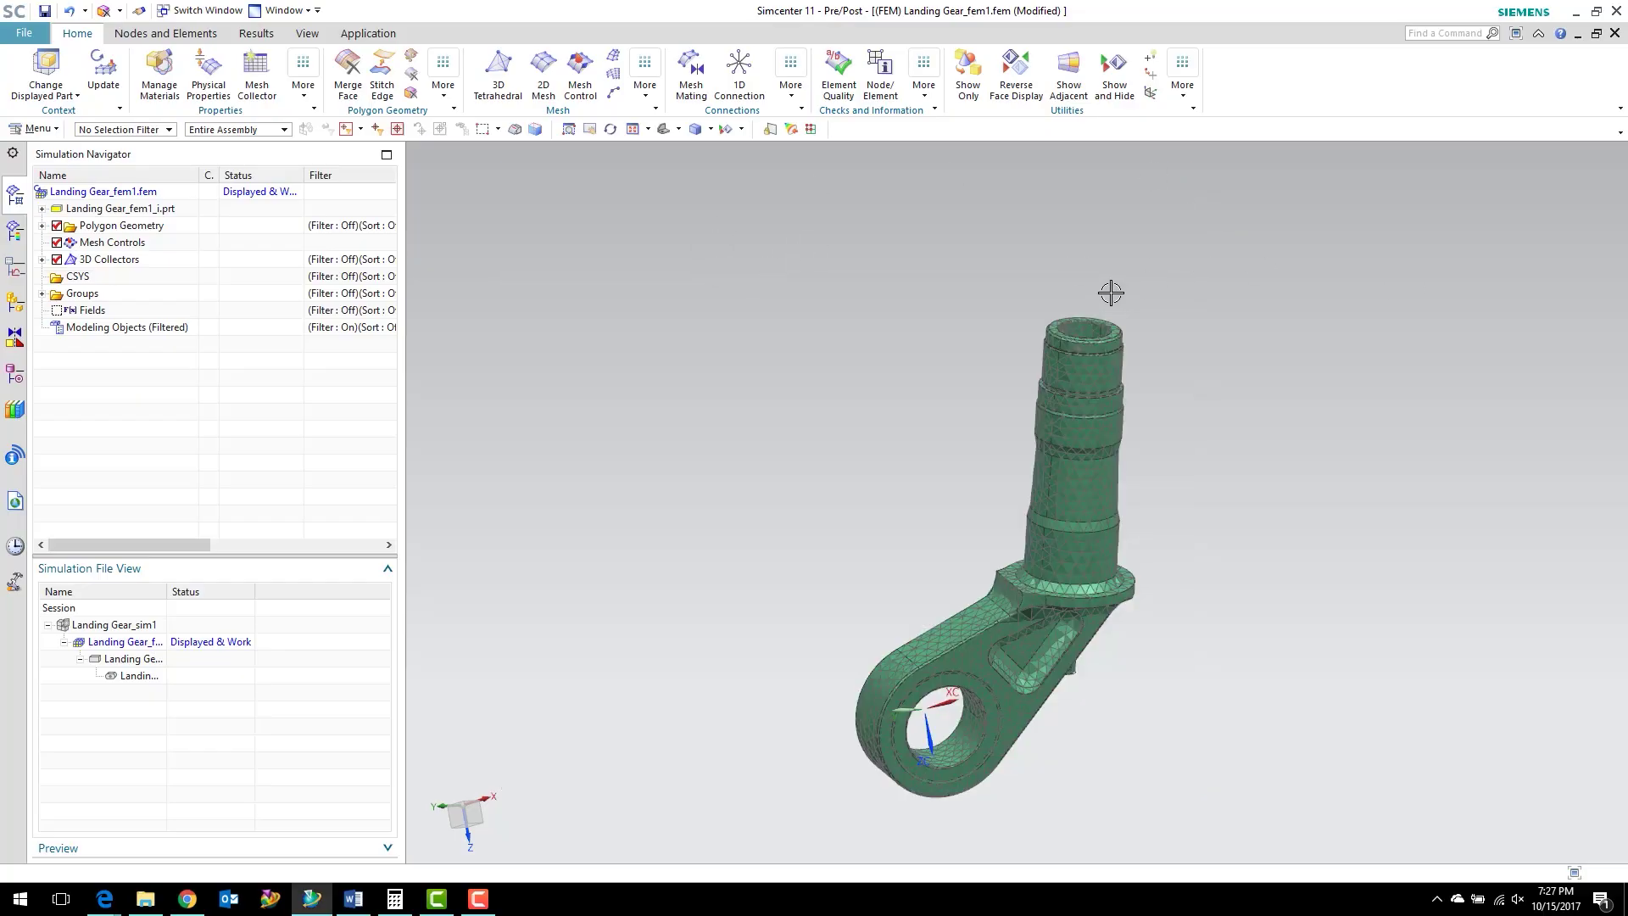
scroll(1109, 297, up, 4)
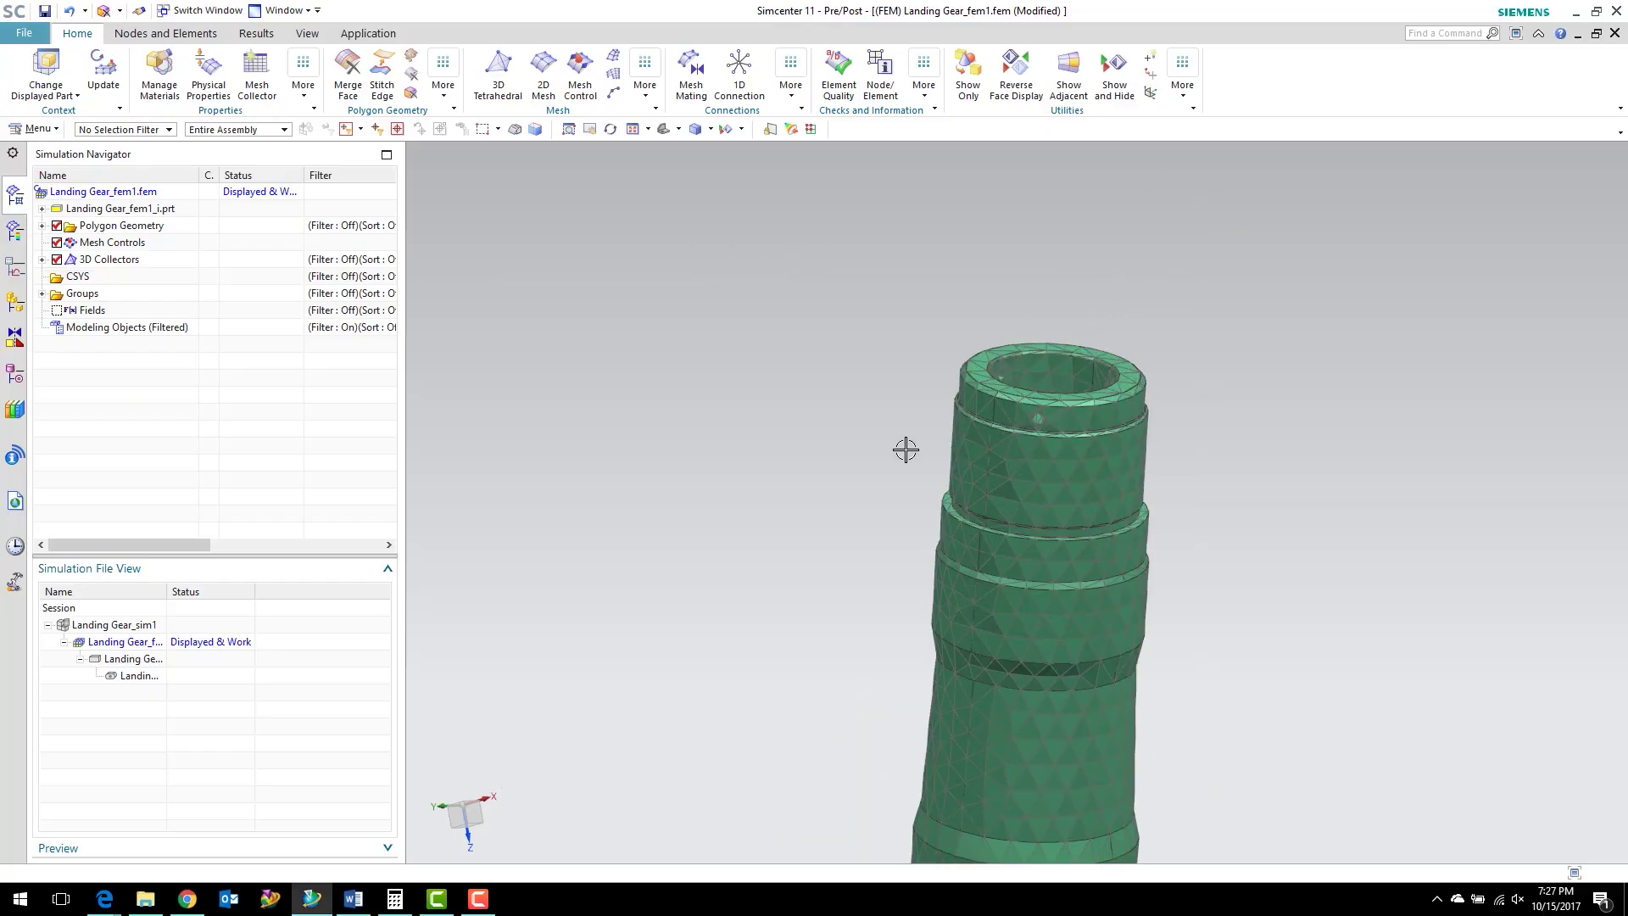
scroll(906, 449, up, 2)
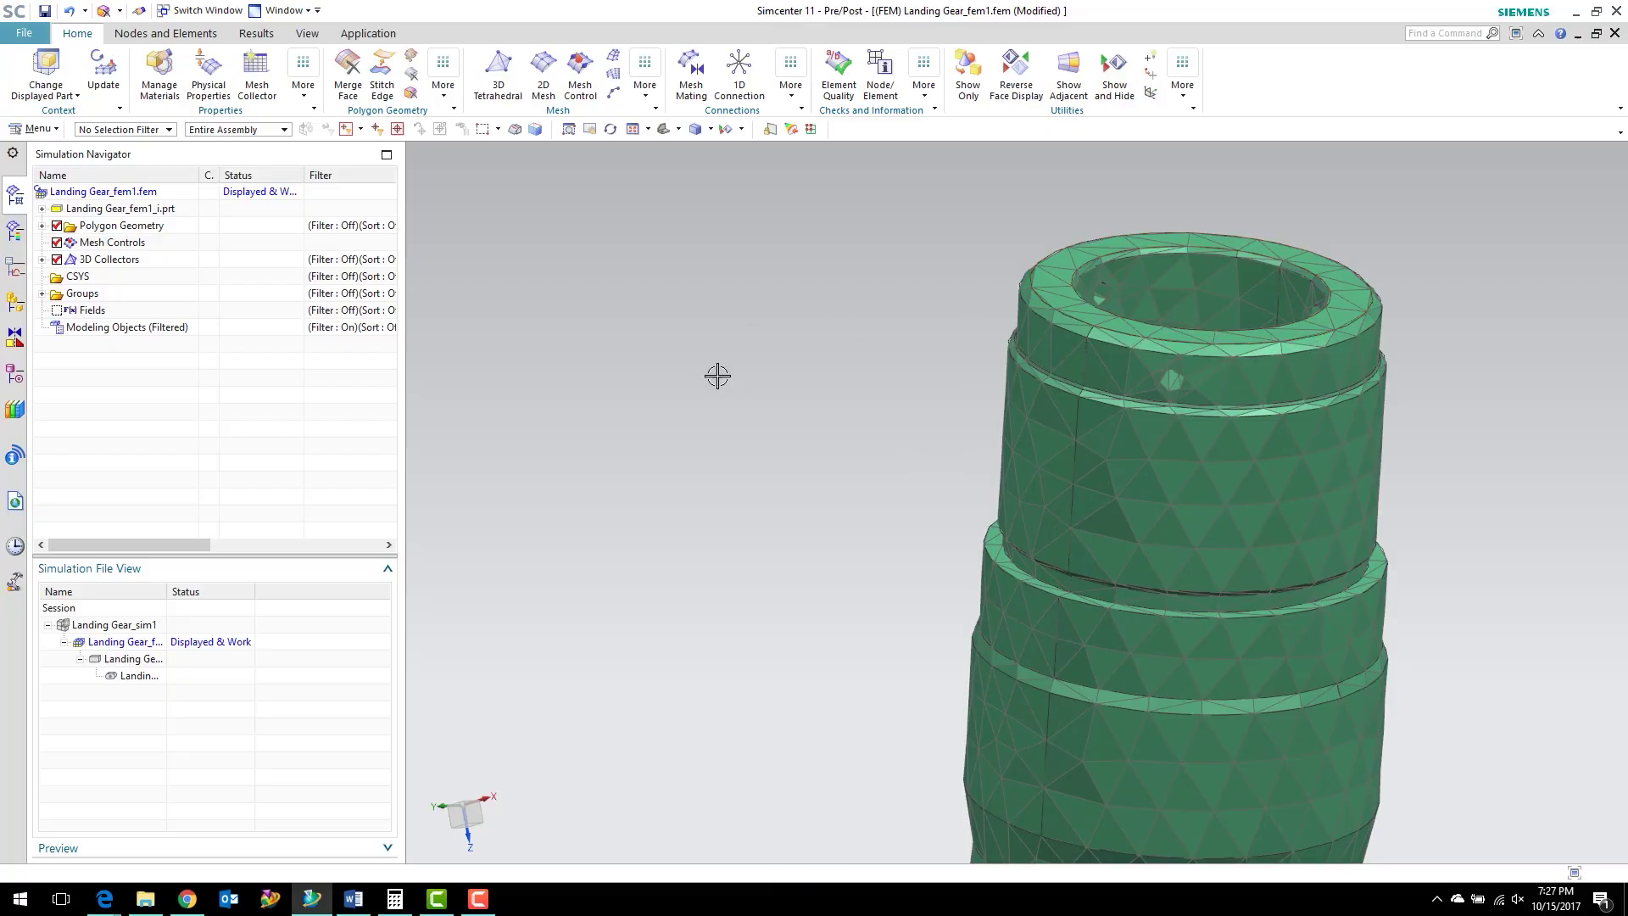
click(106, 78)
click(42, 260)
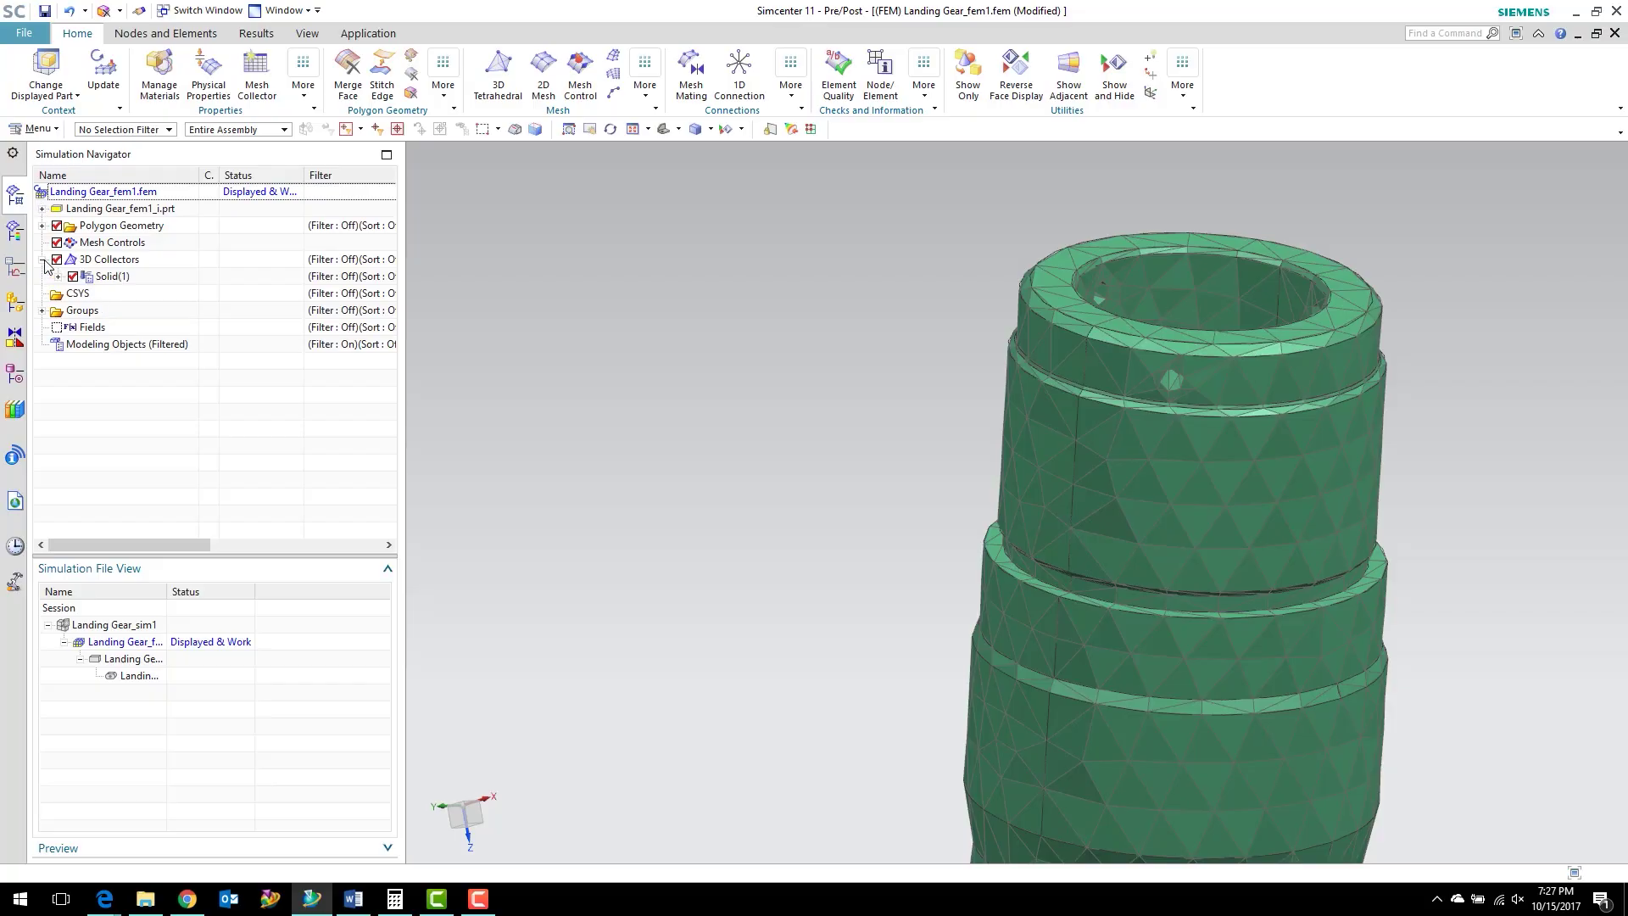
click(58, 276)
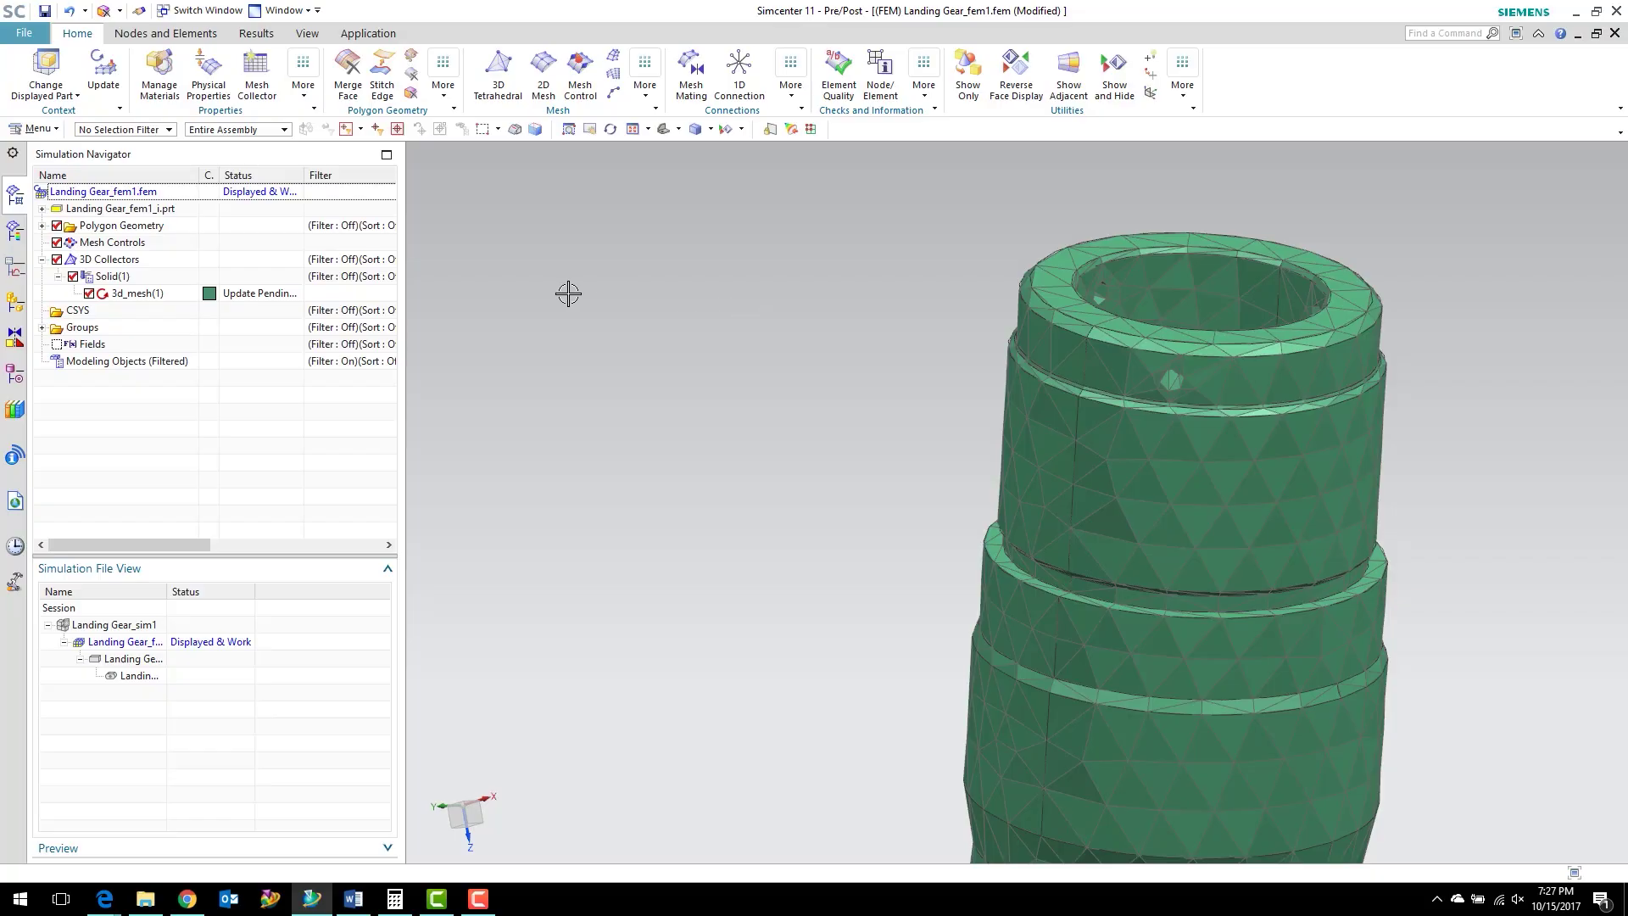
click(104, 92)
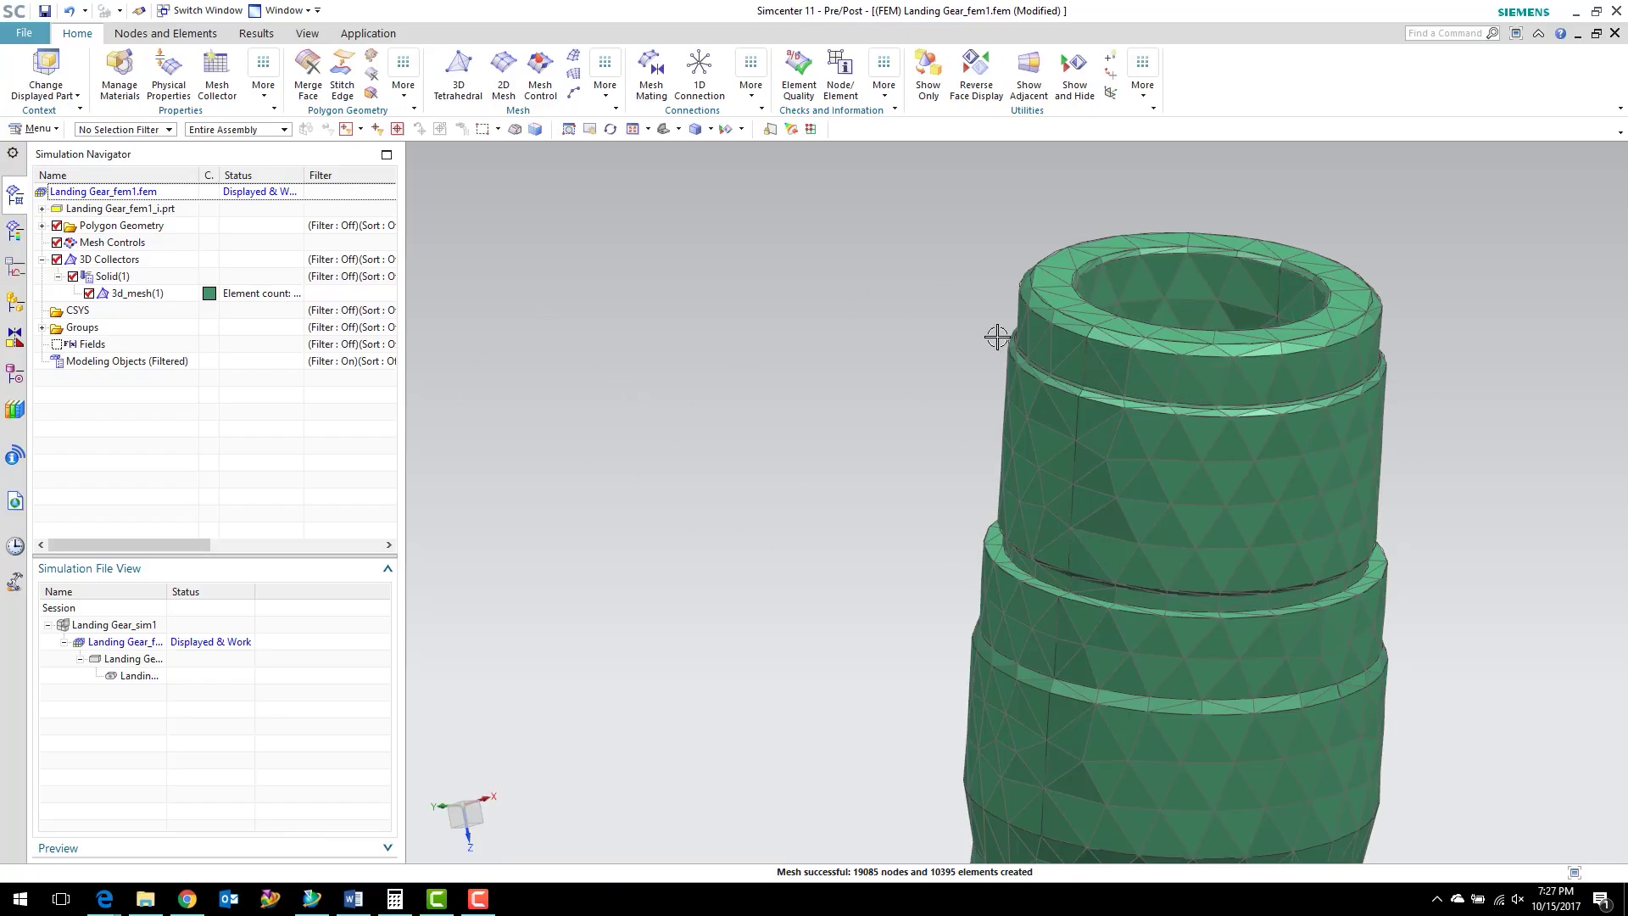
scroll(801, 513, down, 5)
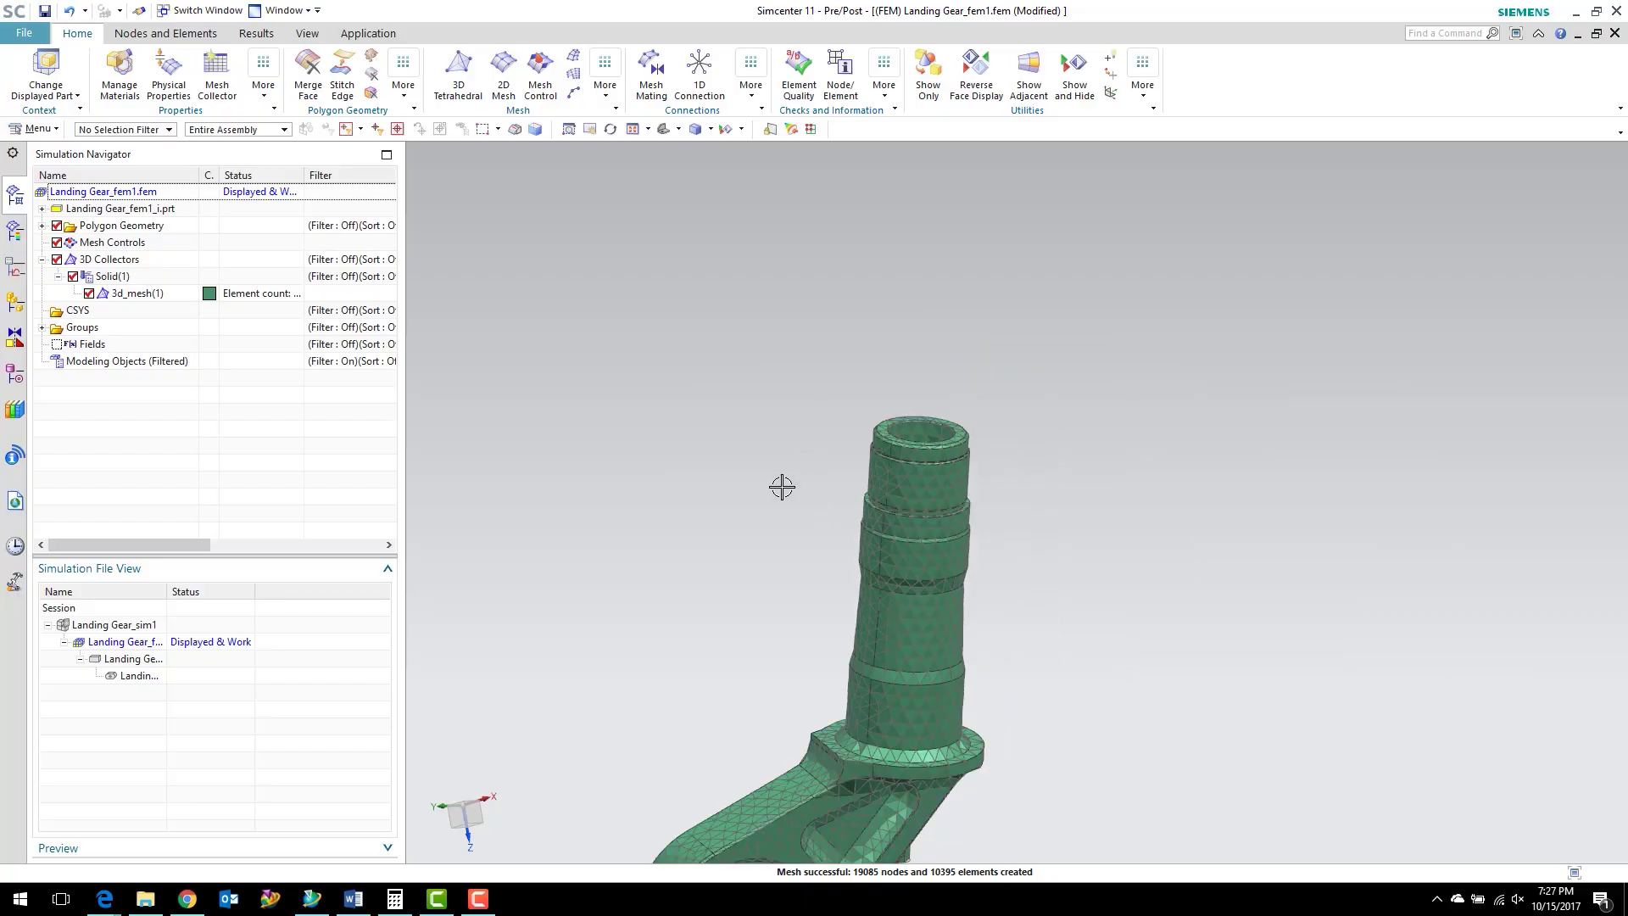
scroll(817, 512, up, 3)
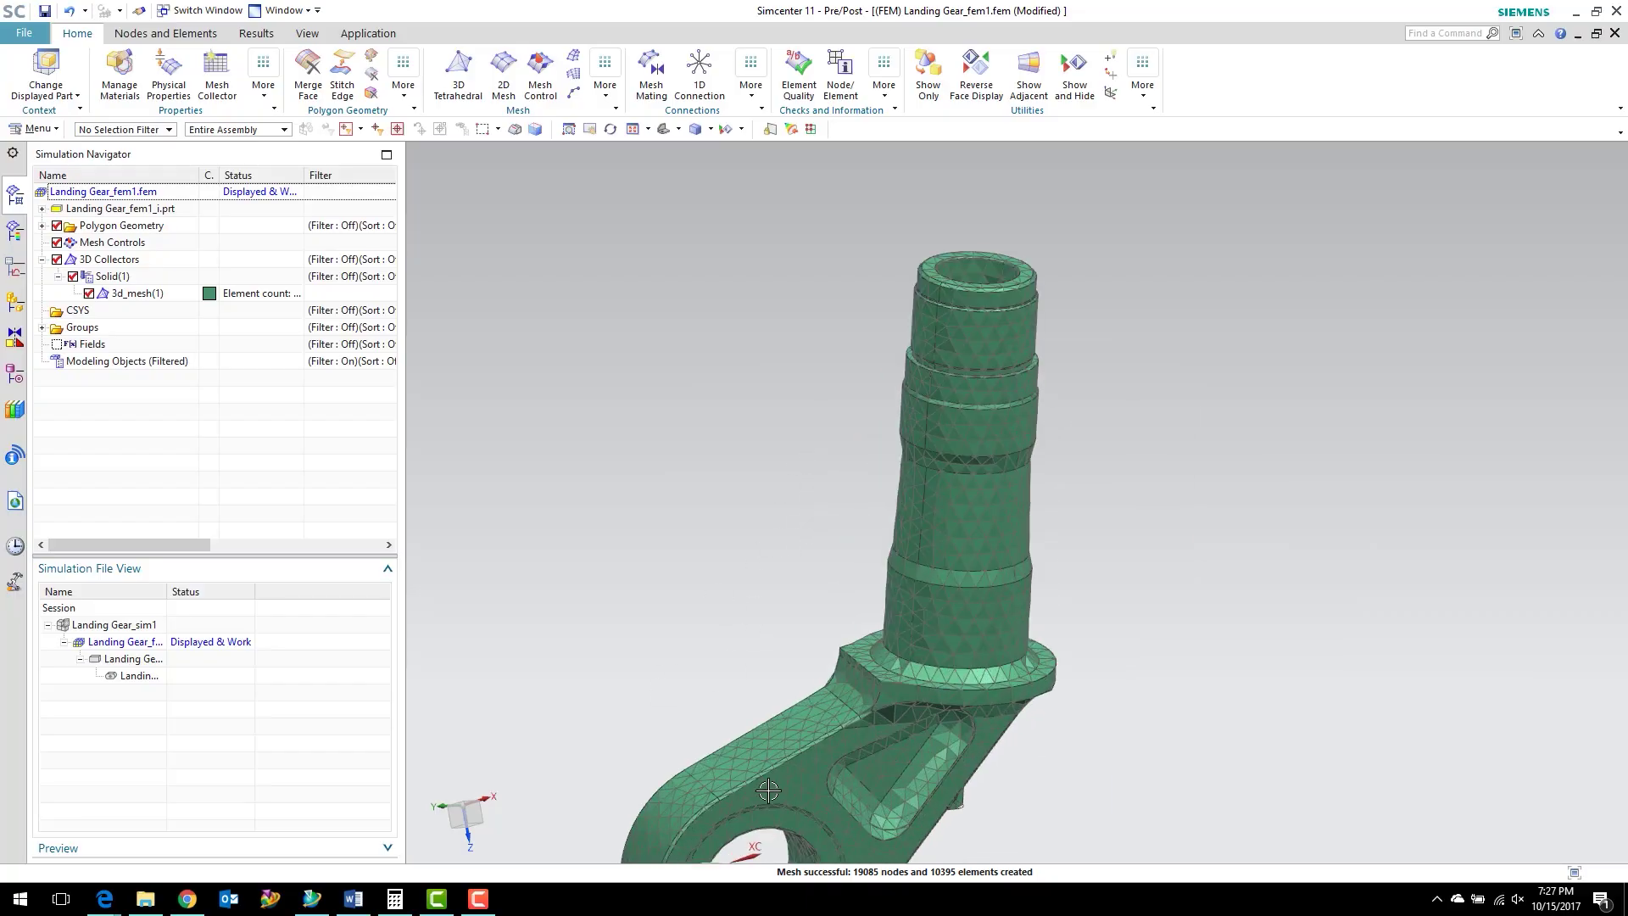
scroll(873, 480, up, 5)
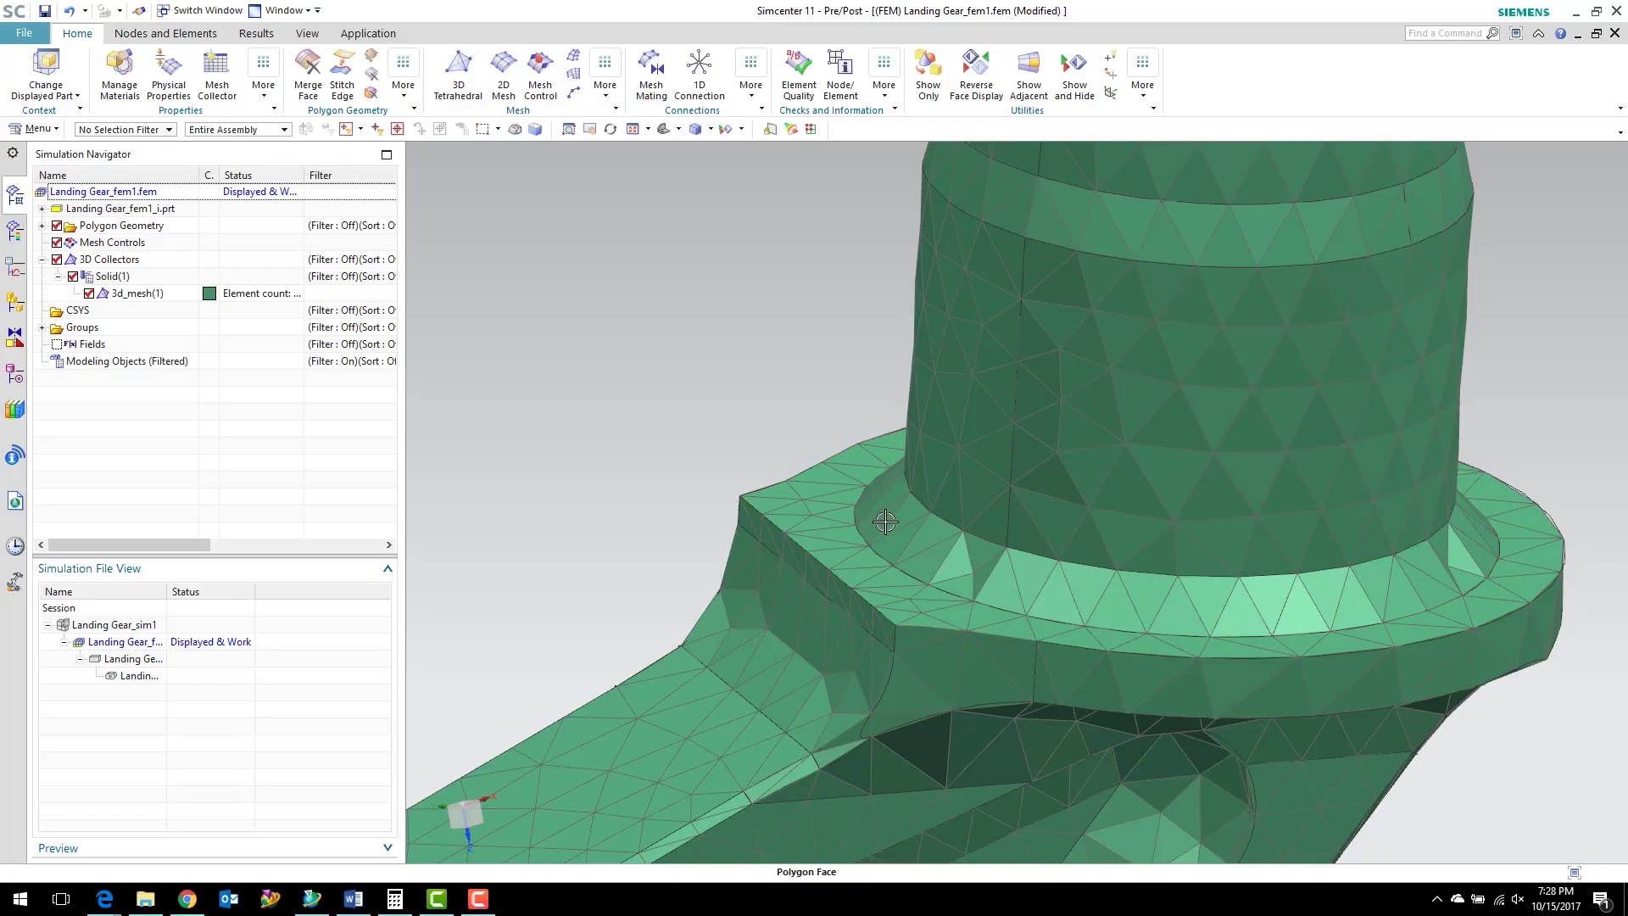
scroll(885, 521, down, 2)
scroll(898, 519, up, 4)
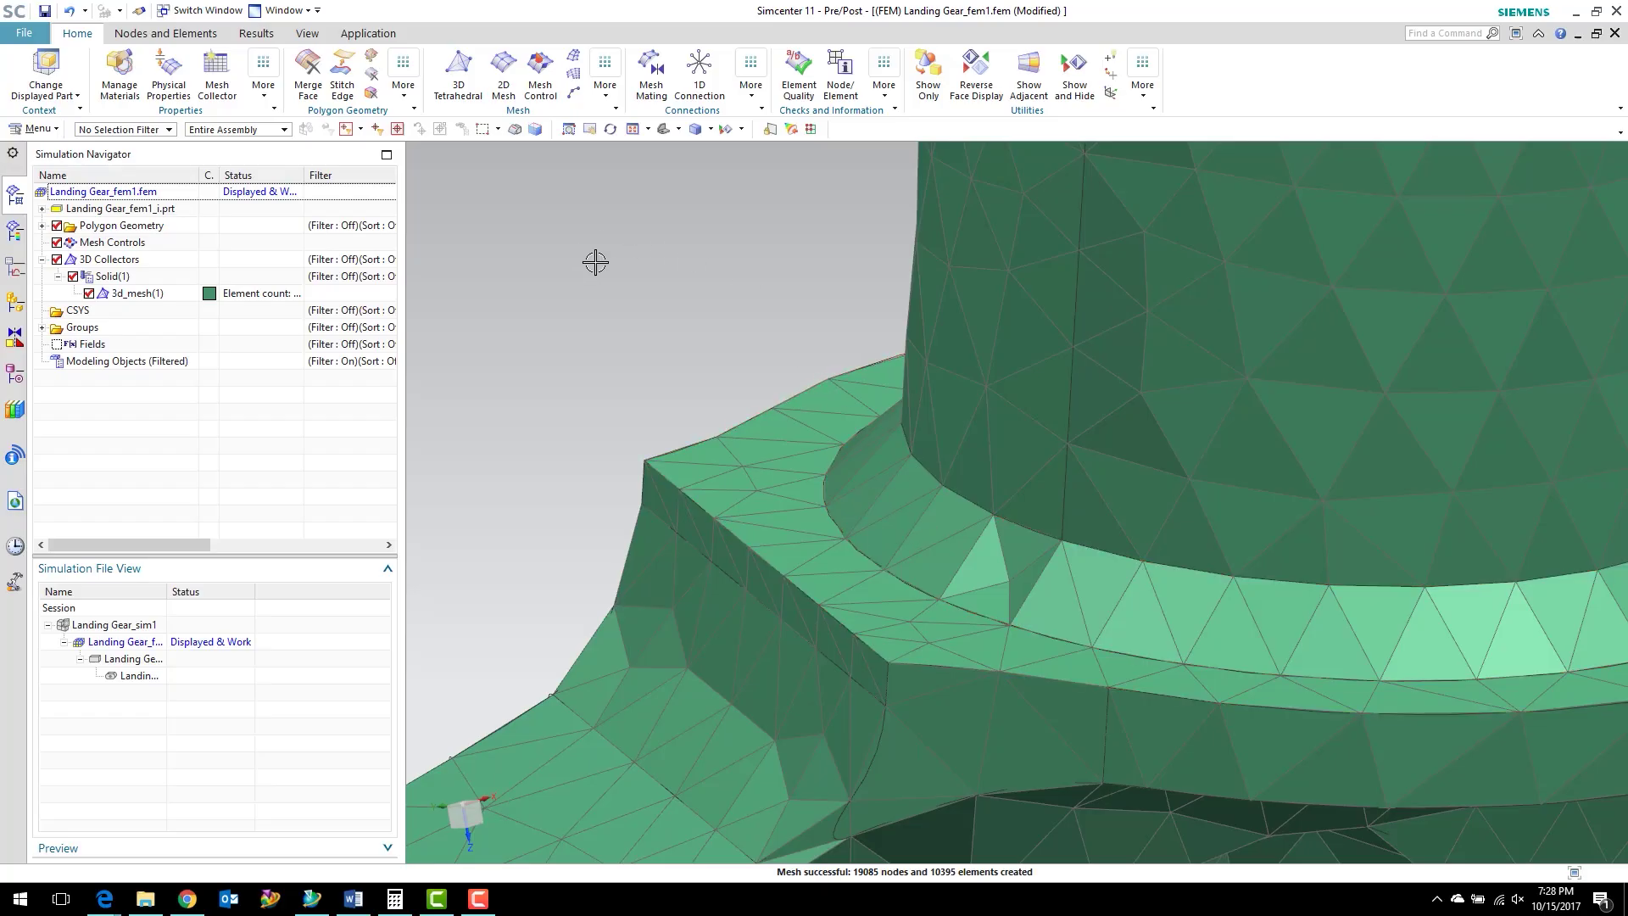
- Change 3d_mesh(1)'s element size from 0.833 in to 0.5 in and remesh
click(131, 297)
right_click(132, 296)
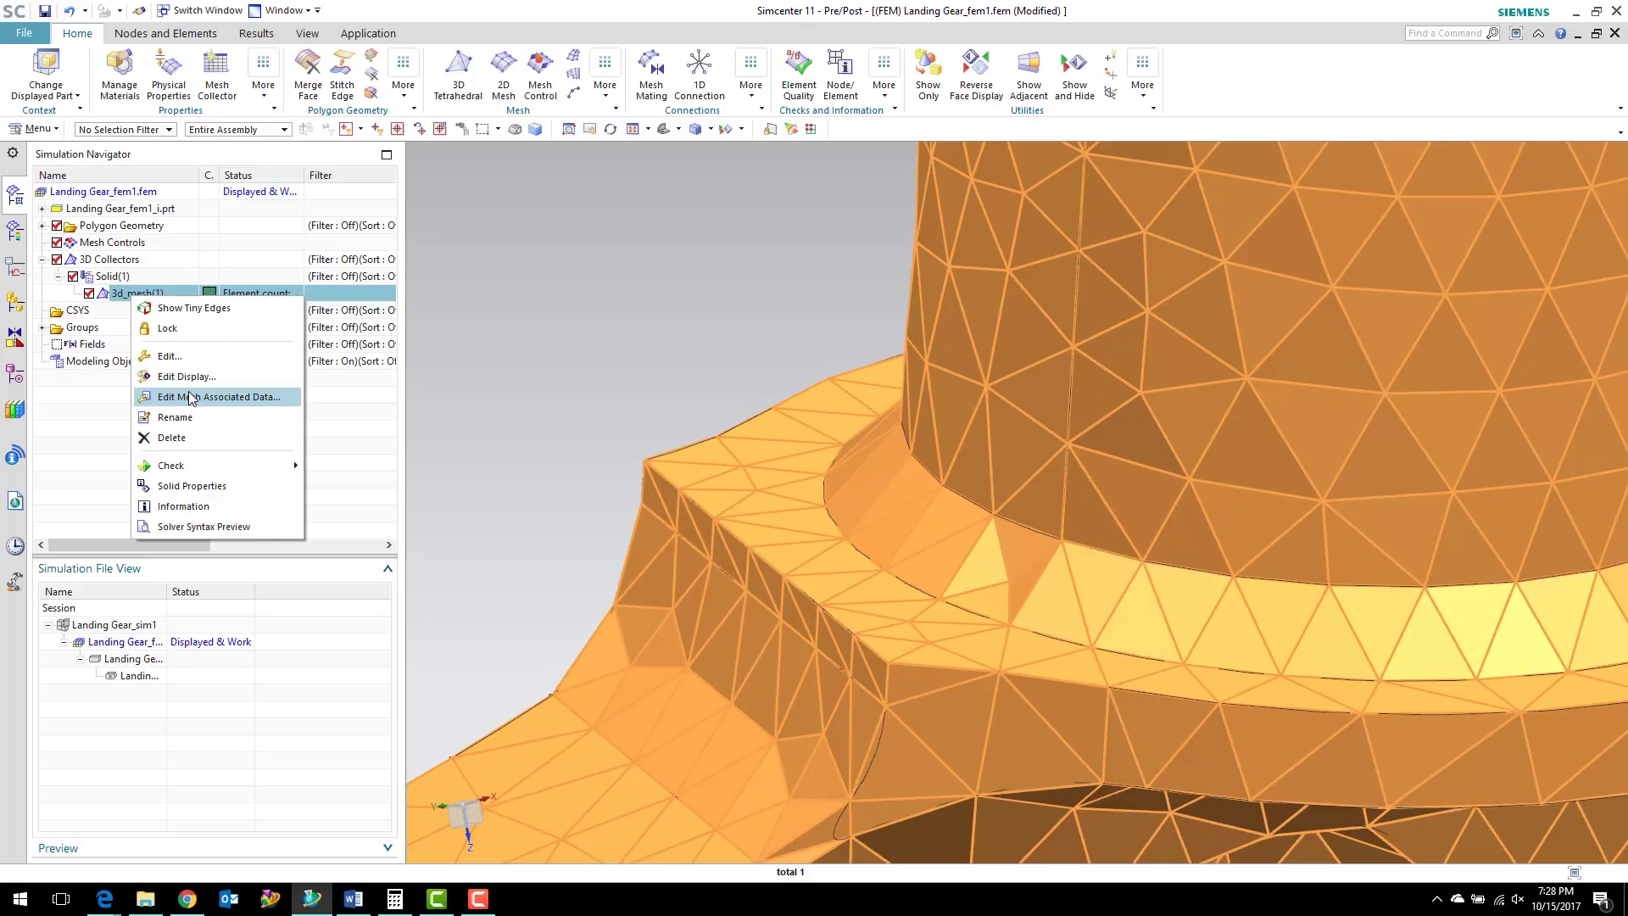
click(186, 358)
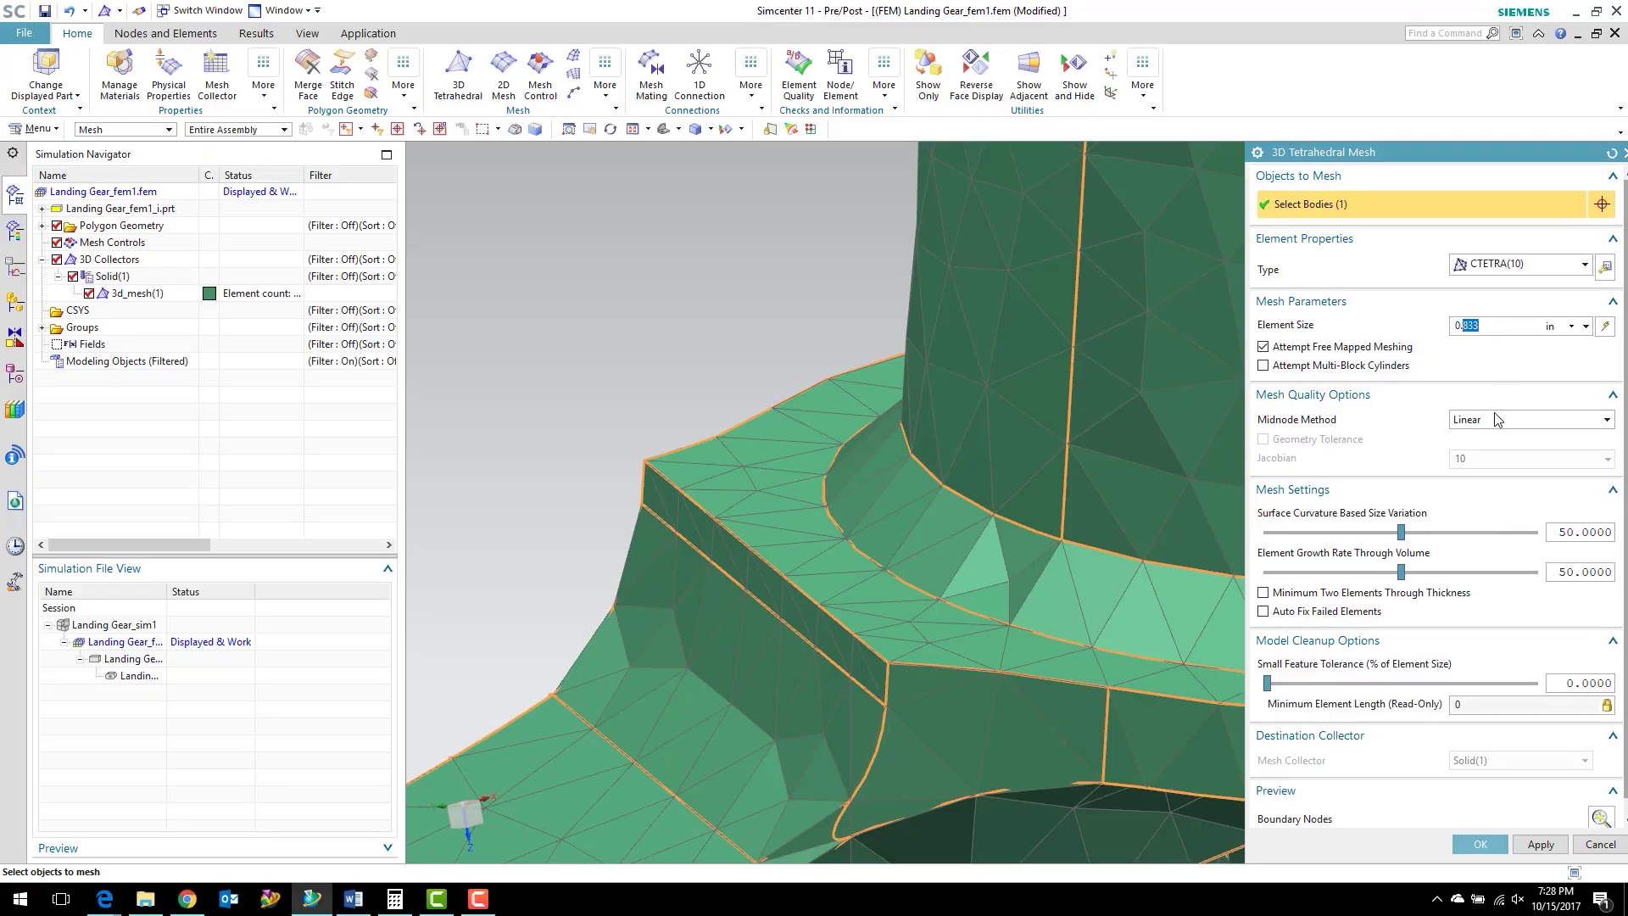
text(5)
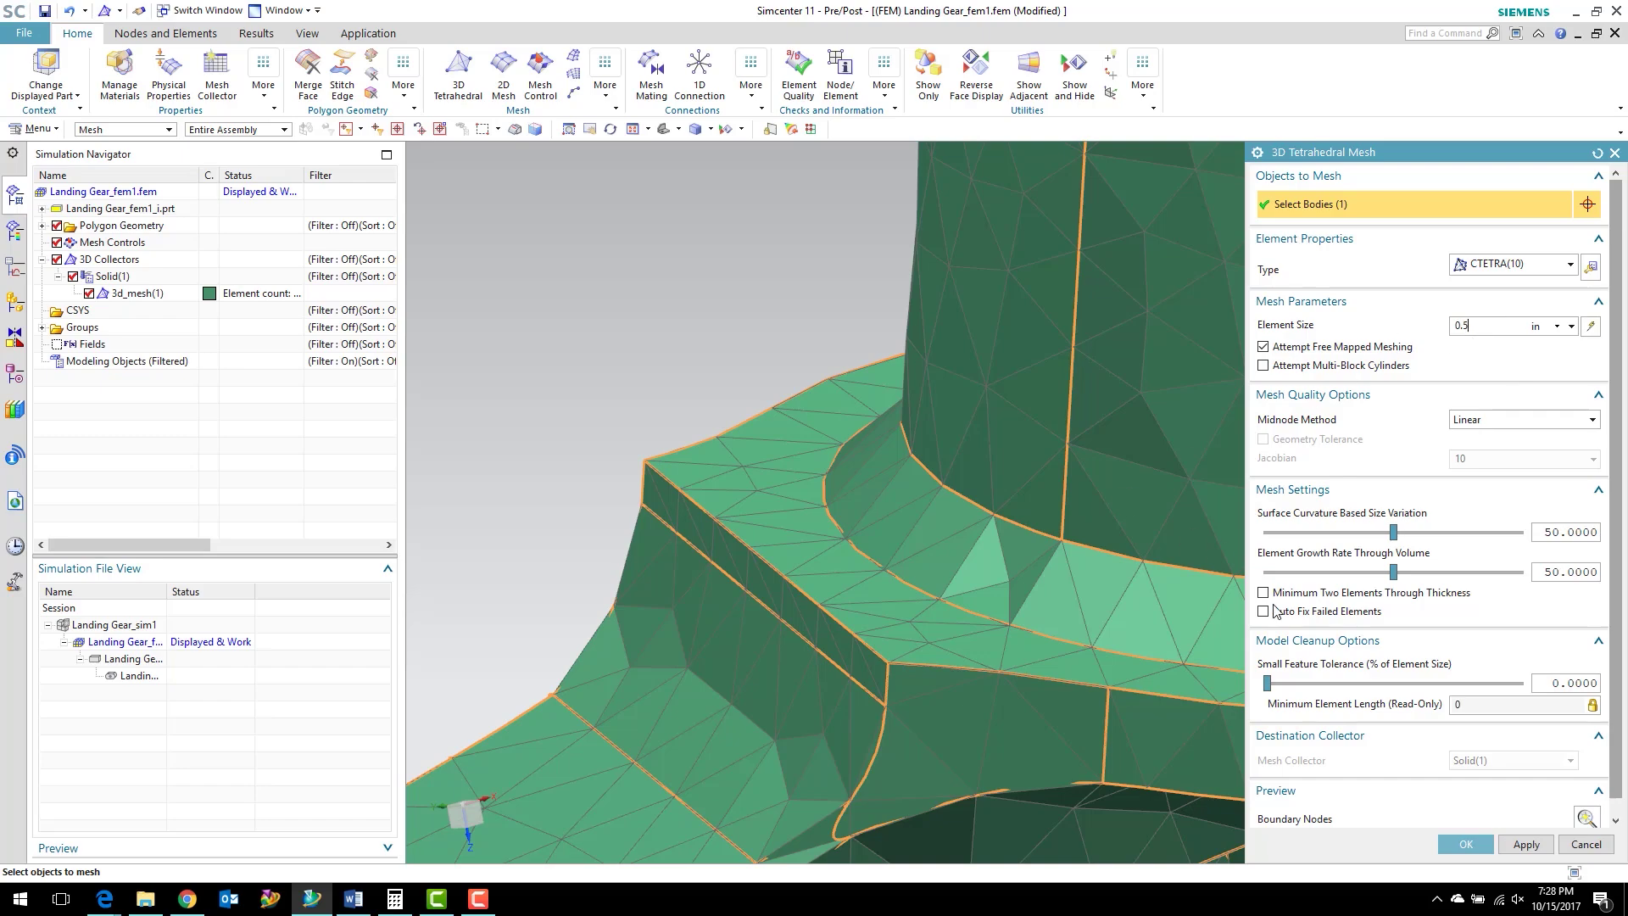
click(1465, 843)
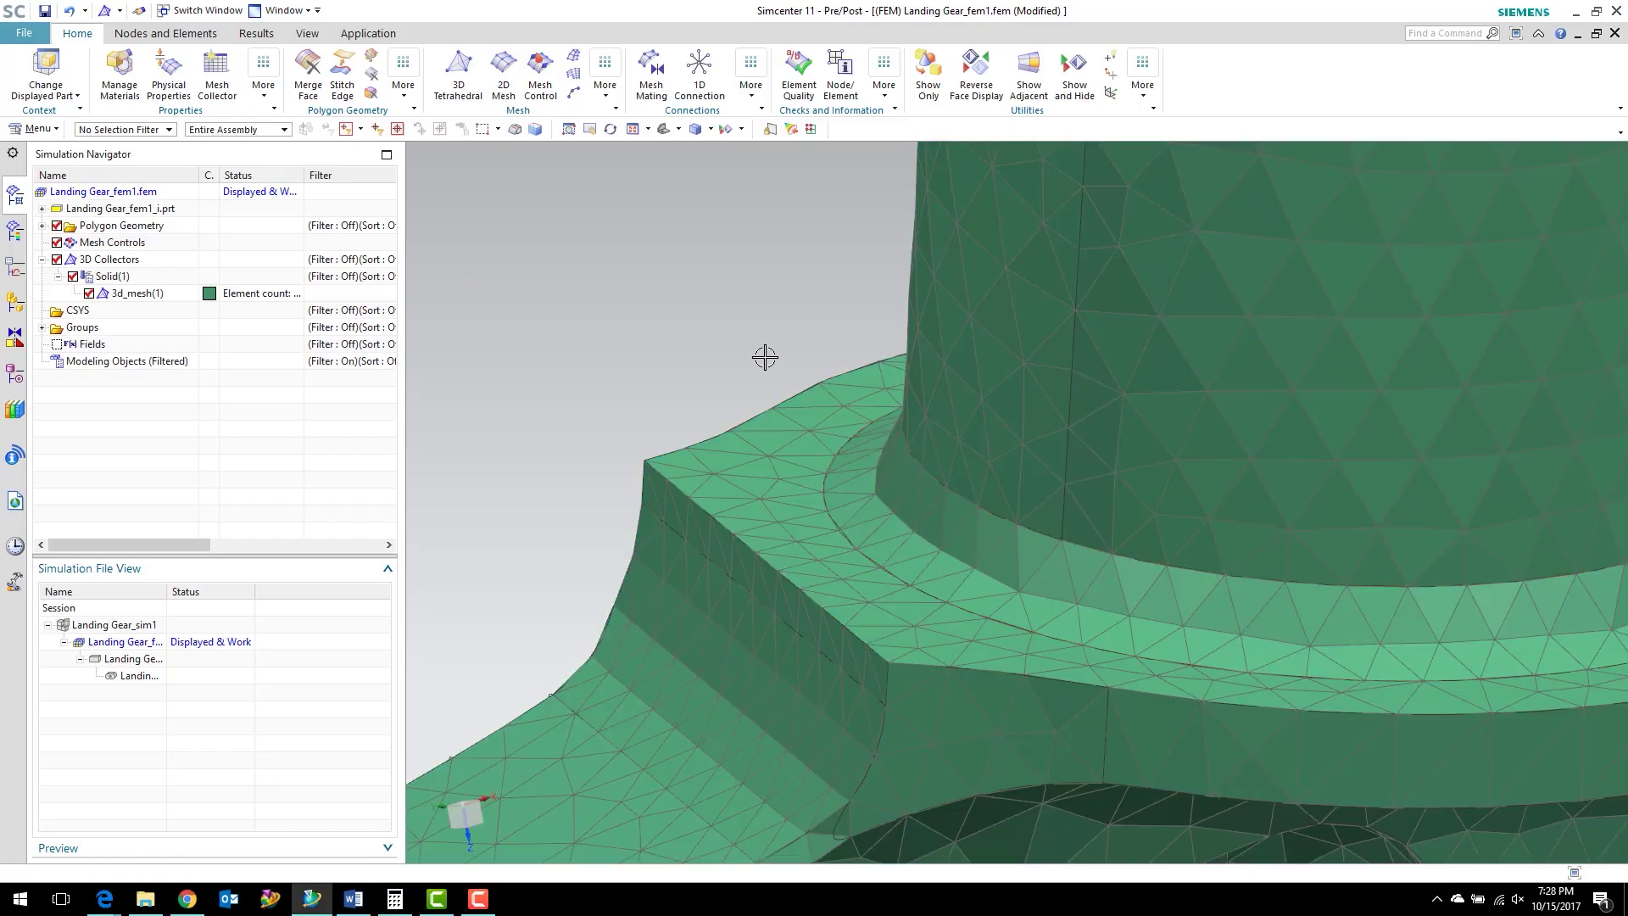
scroll(746, 373, down, 3)
scroll(1290, 534, down, 3)
scroll(1288, 543, up, 3)
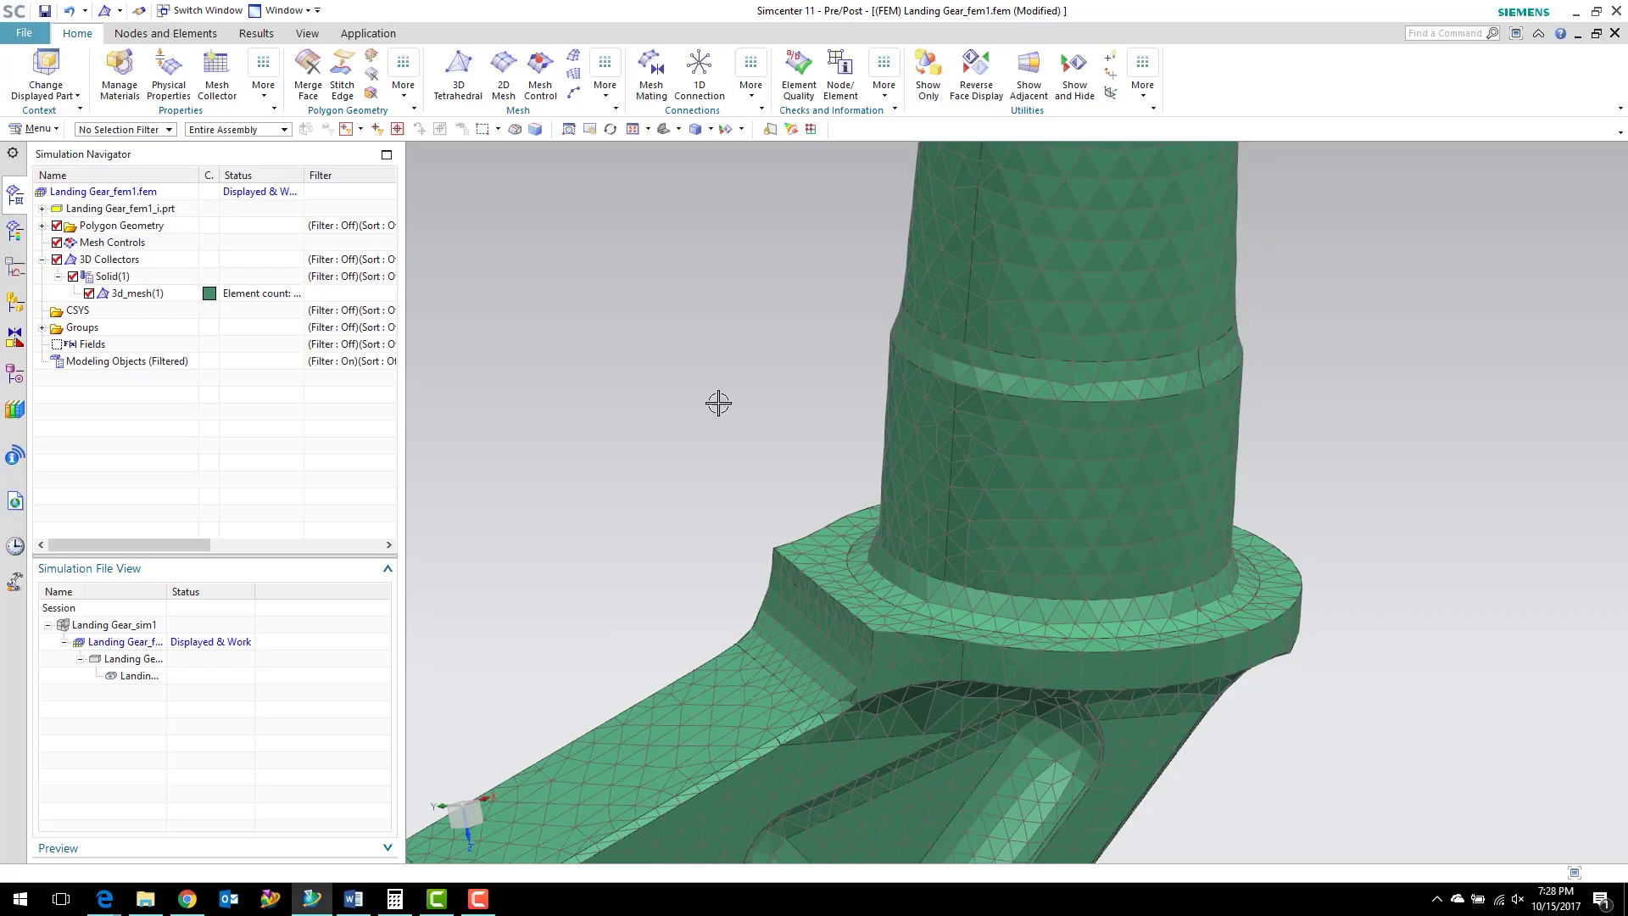
scroll(672, 589, down, 3)
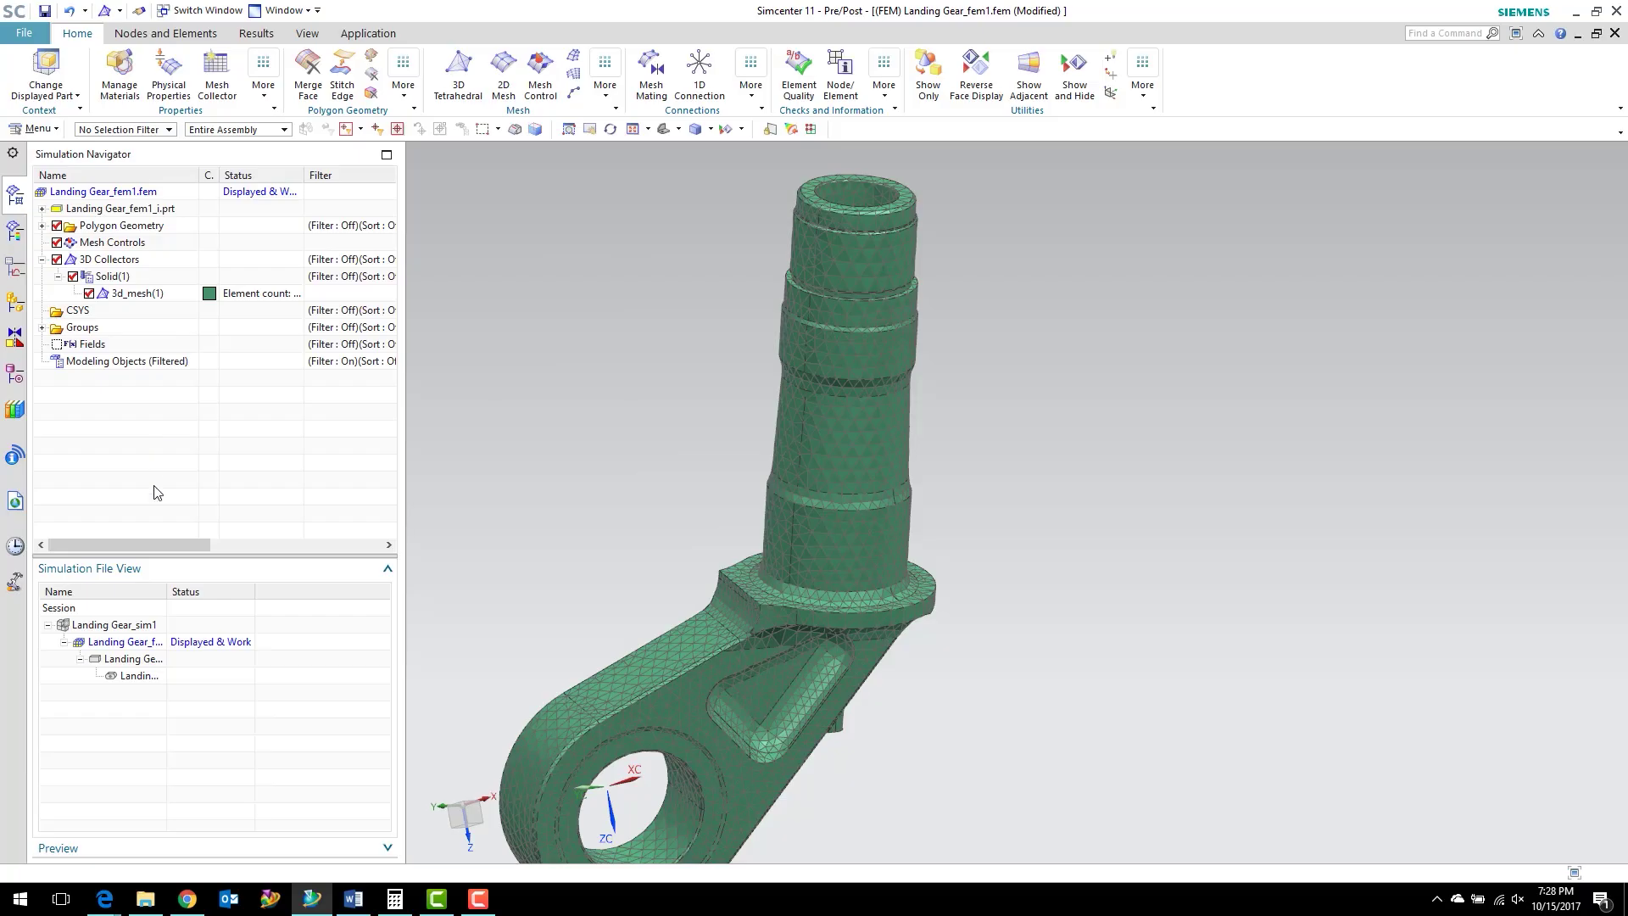
double_click(127, 631)
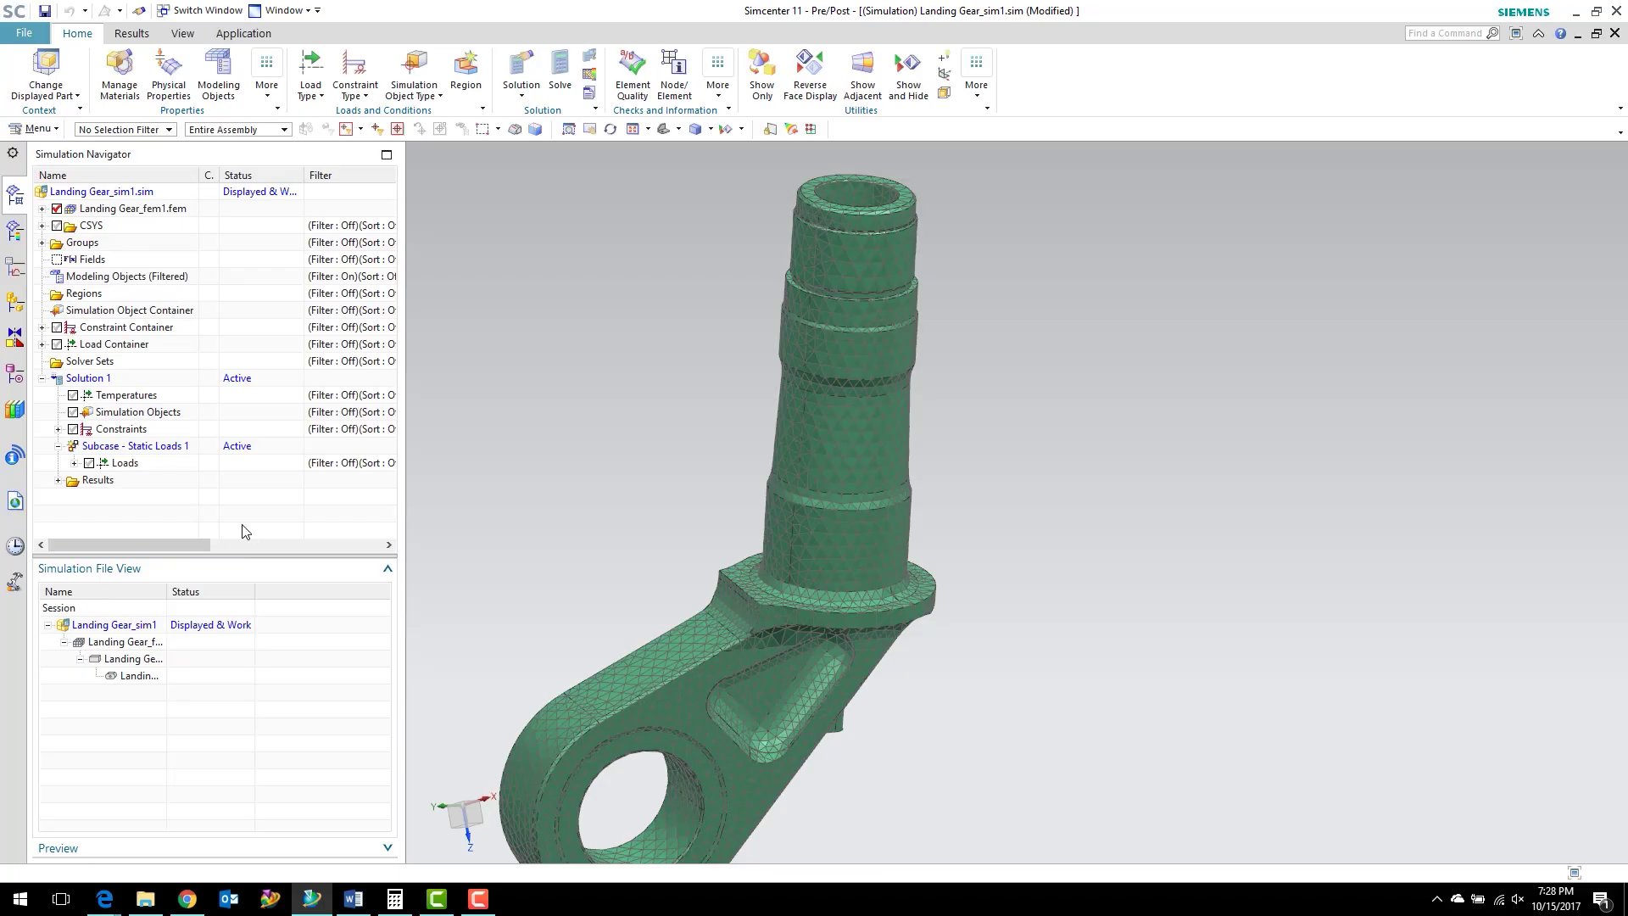
click(57, 328)
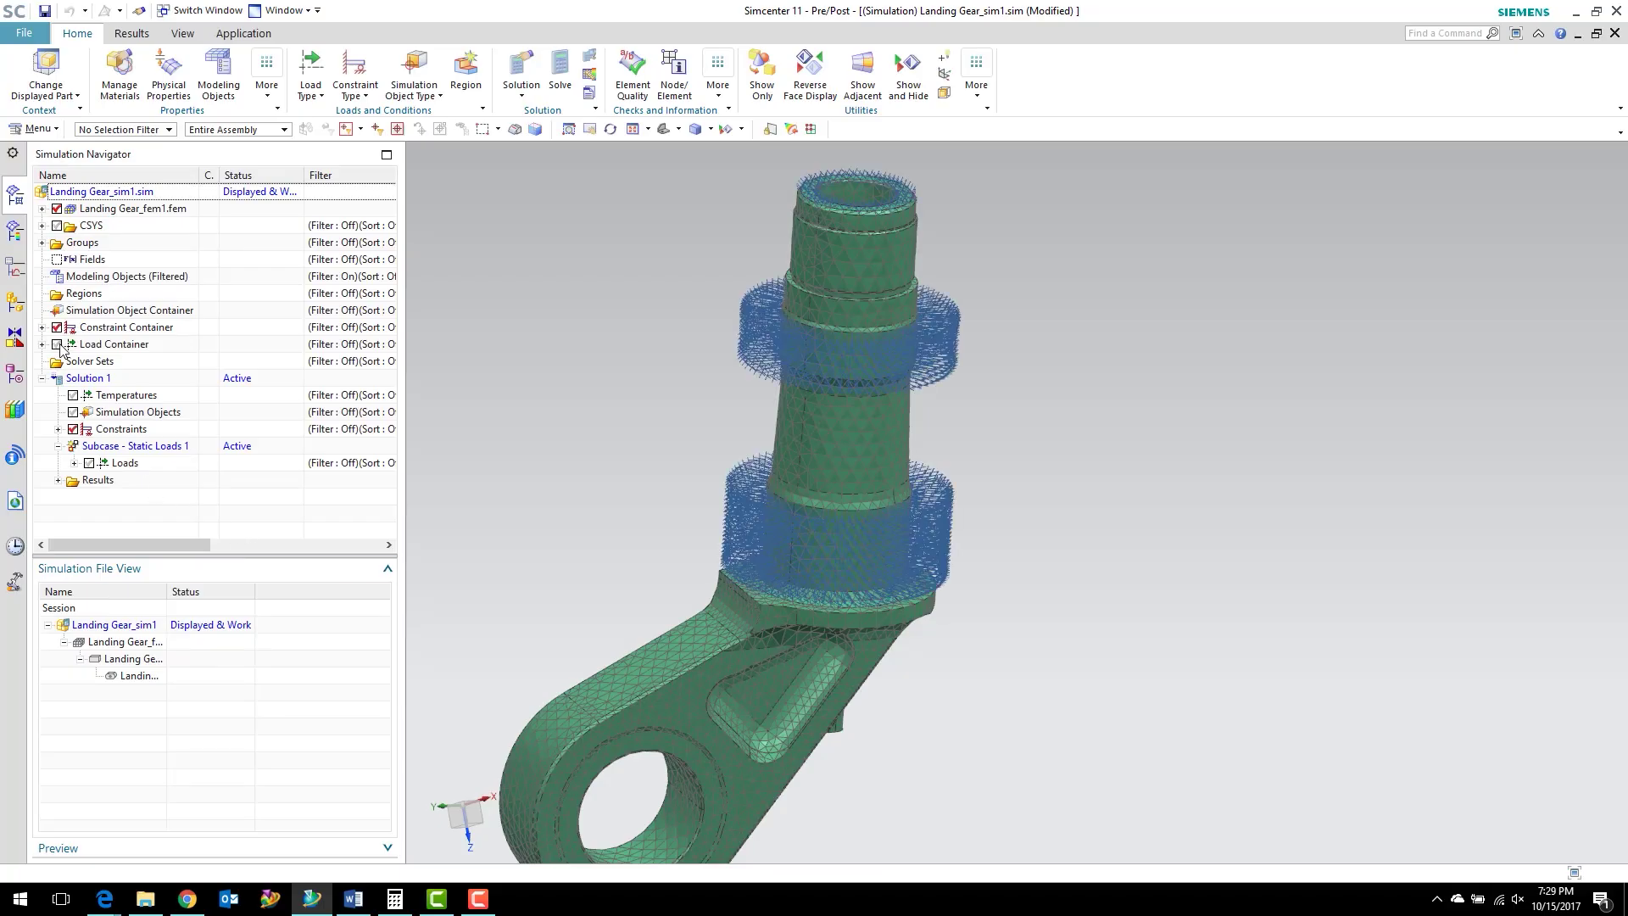
click(56, 344)
ctrl+middle_drag(563, 465, 621, 491)
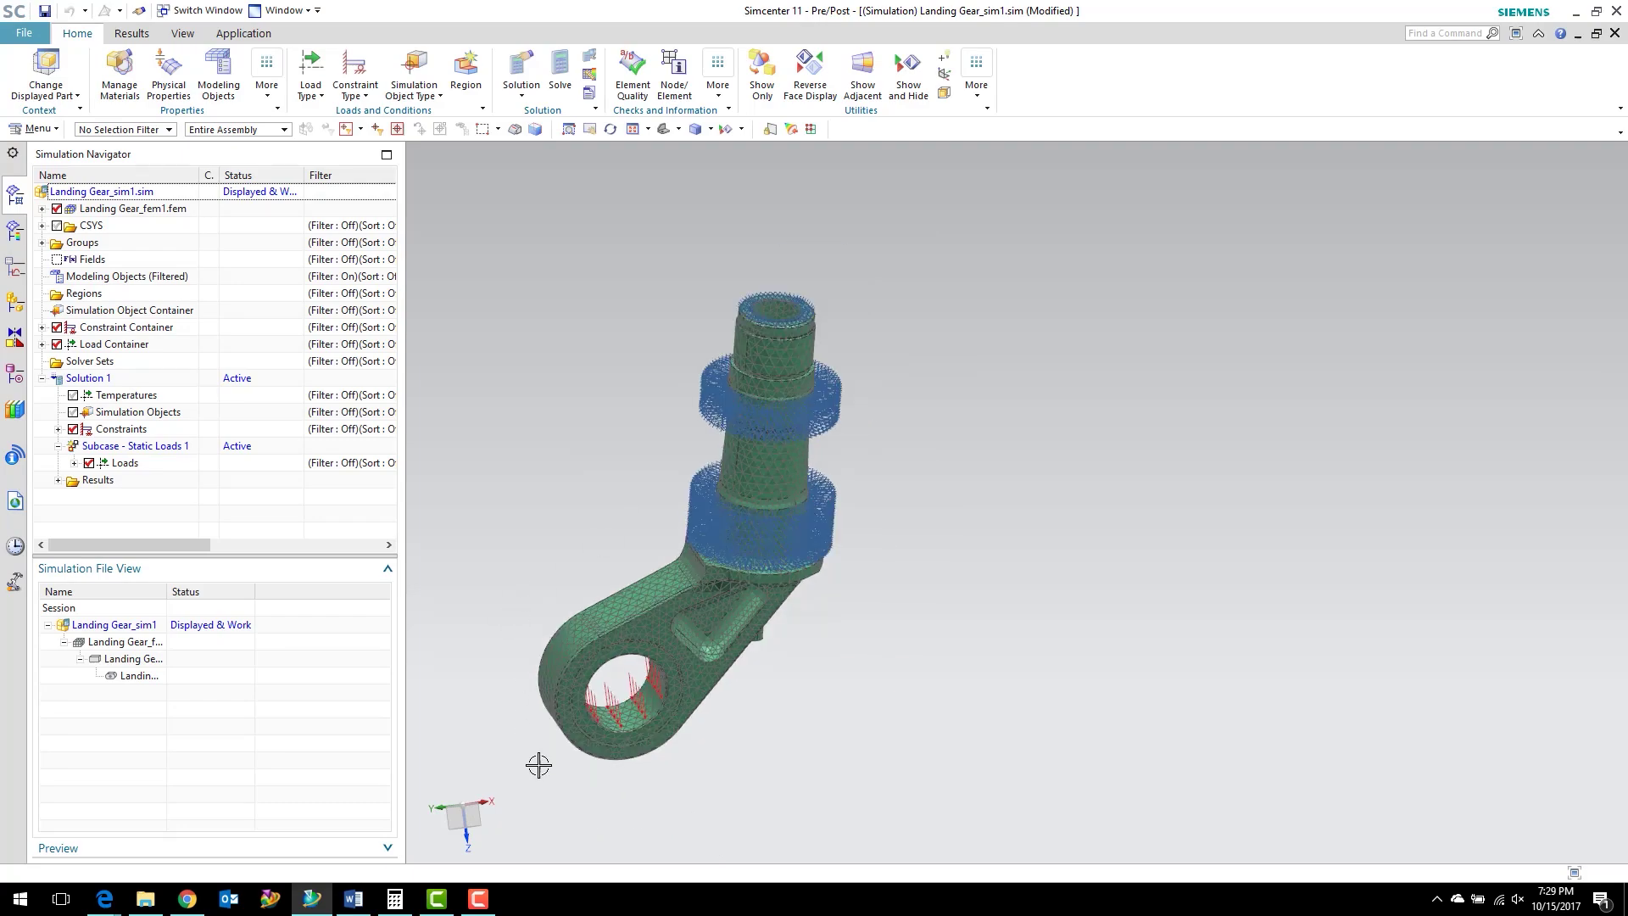
scroll(537, 760, up, 3)
scroll(707, 835, down, 3)
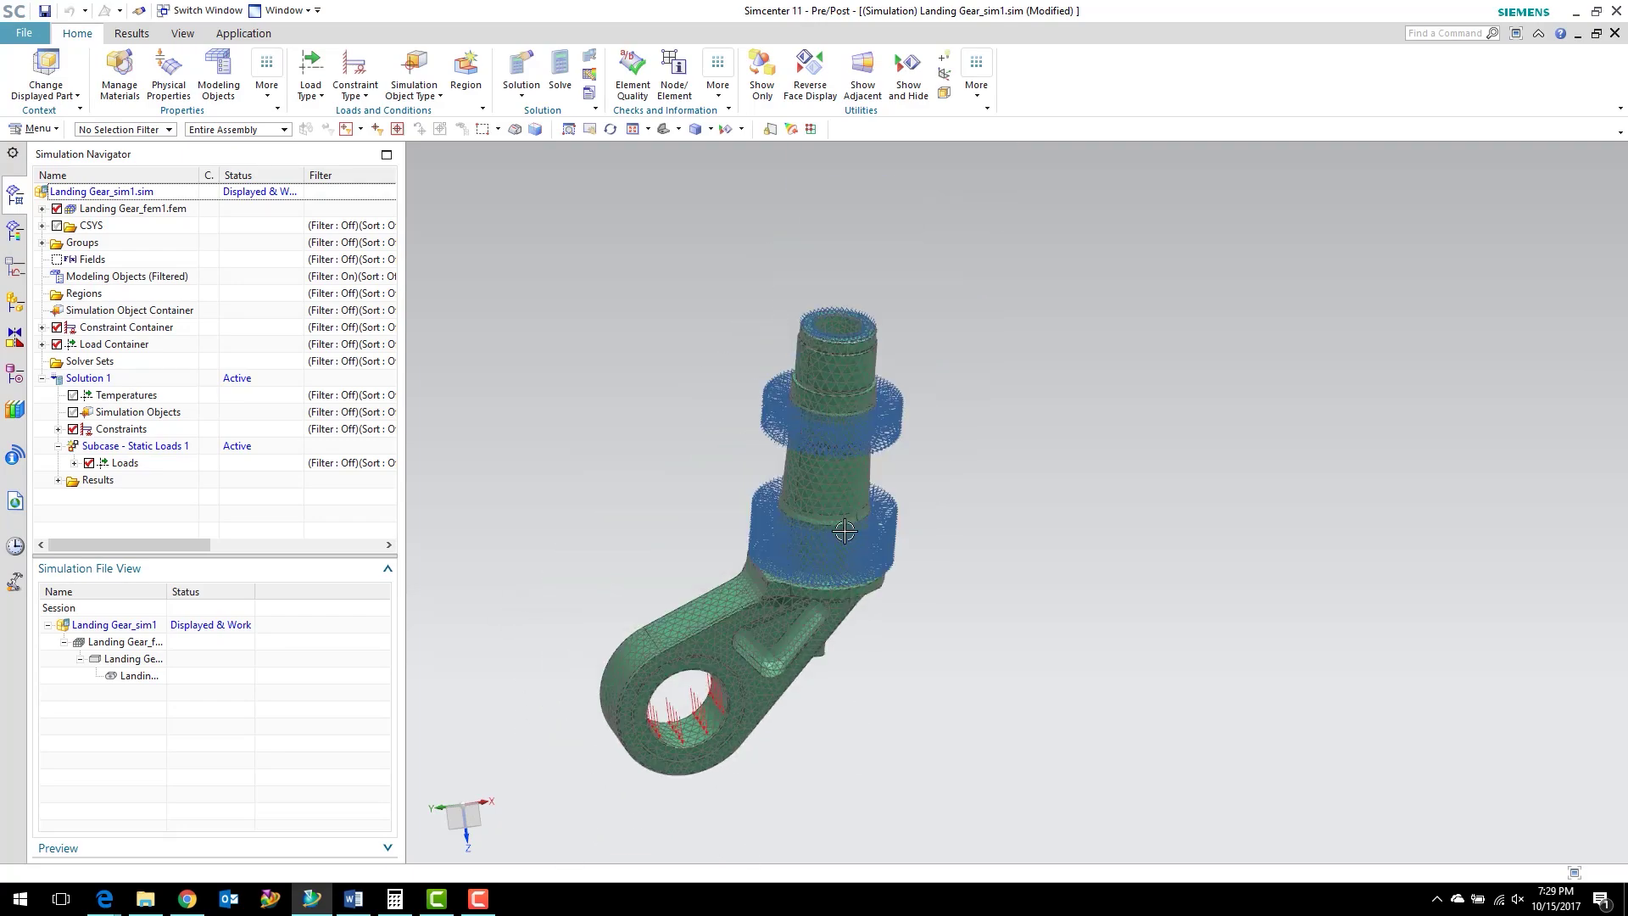
scroll(1123, 571, up, 3)
scroll(1122, 570, down, 2)
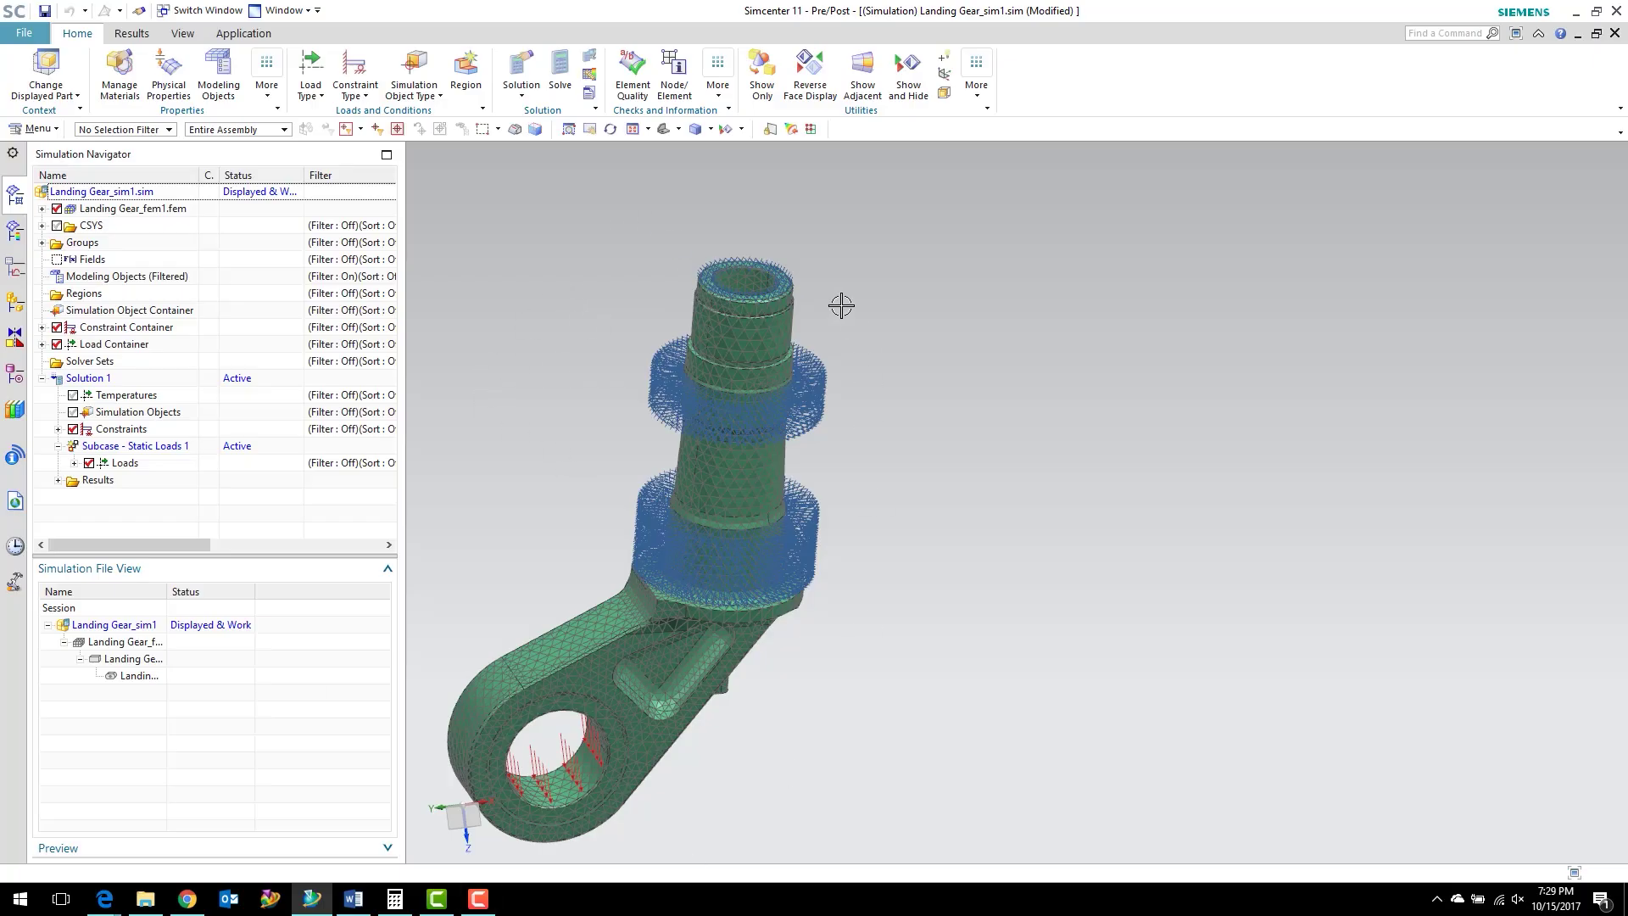
- Solve Solution 1 in NX Nastran with the 24929-CTETRA mesh and let the job run to completion
click(560, 77)
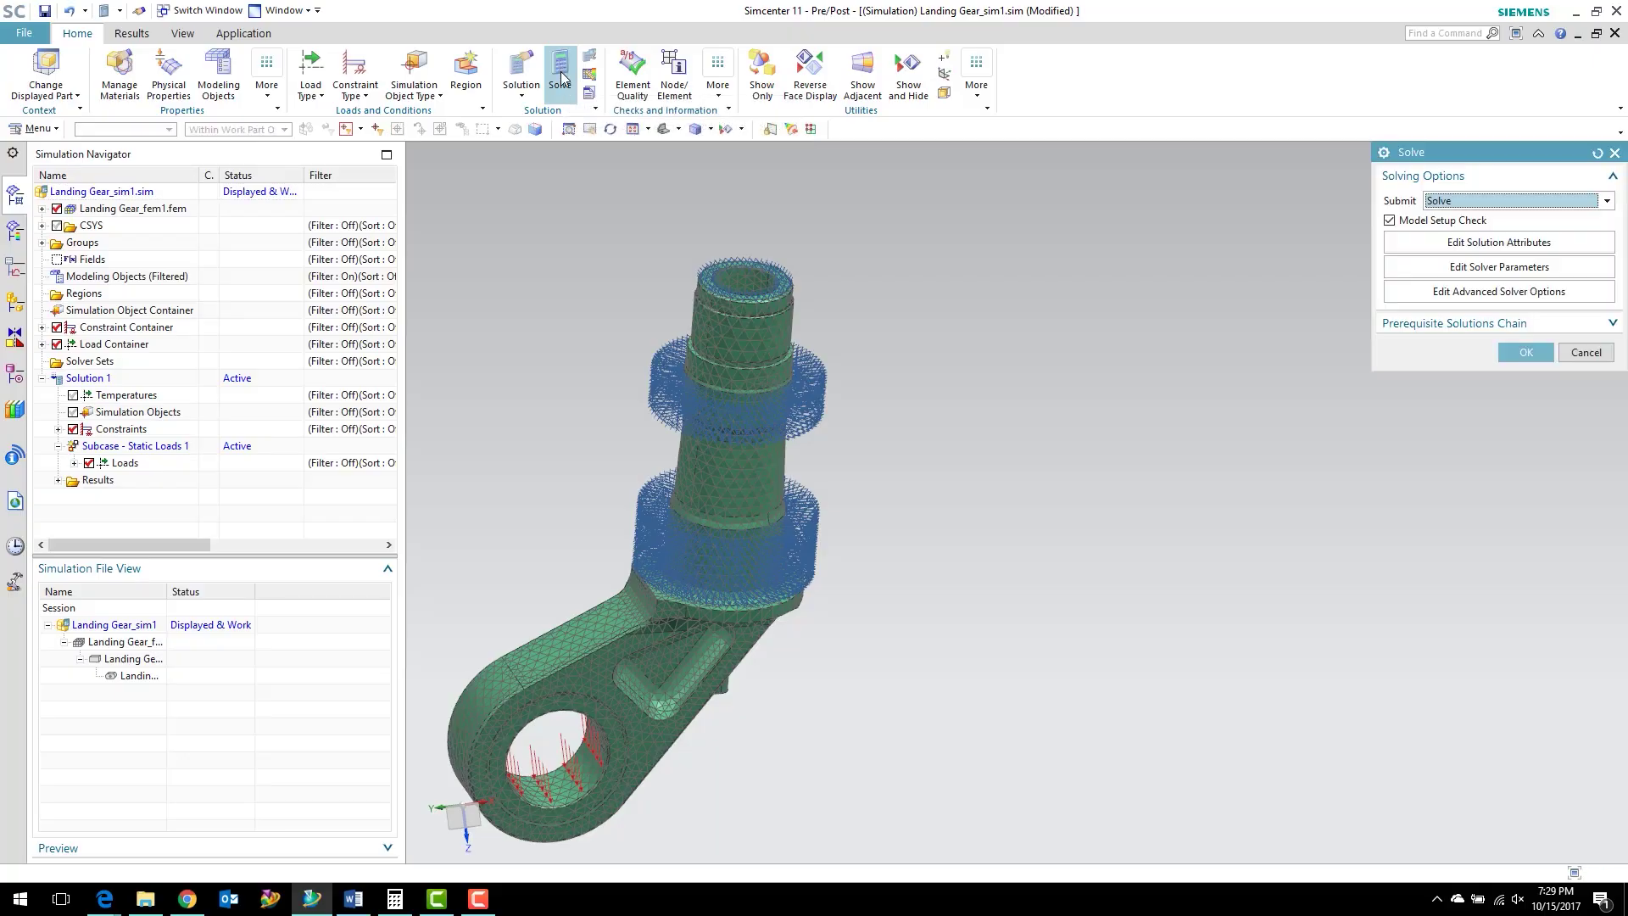
click(1523, 350)
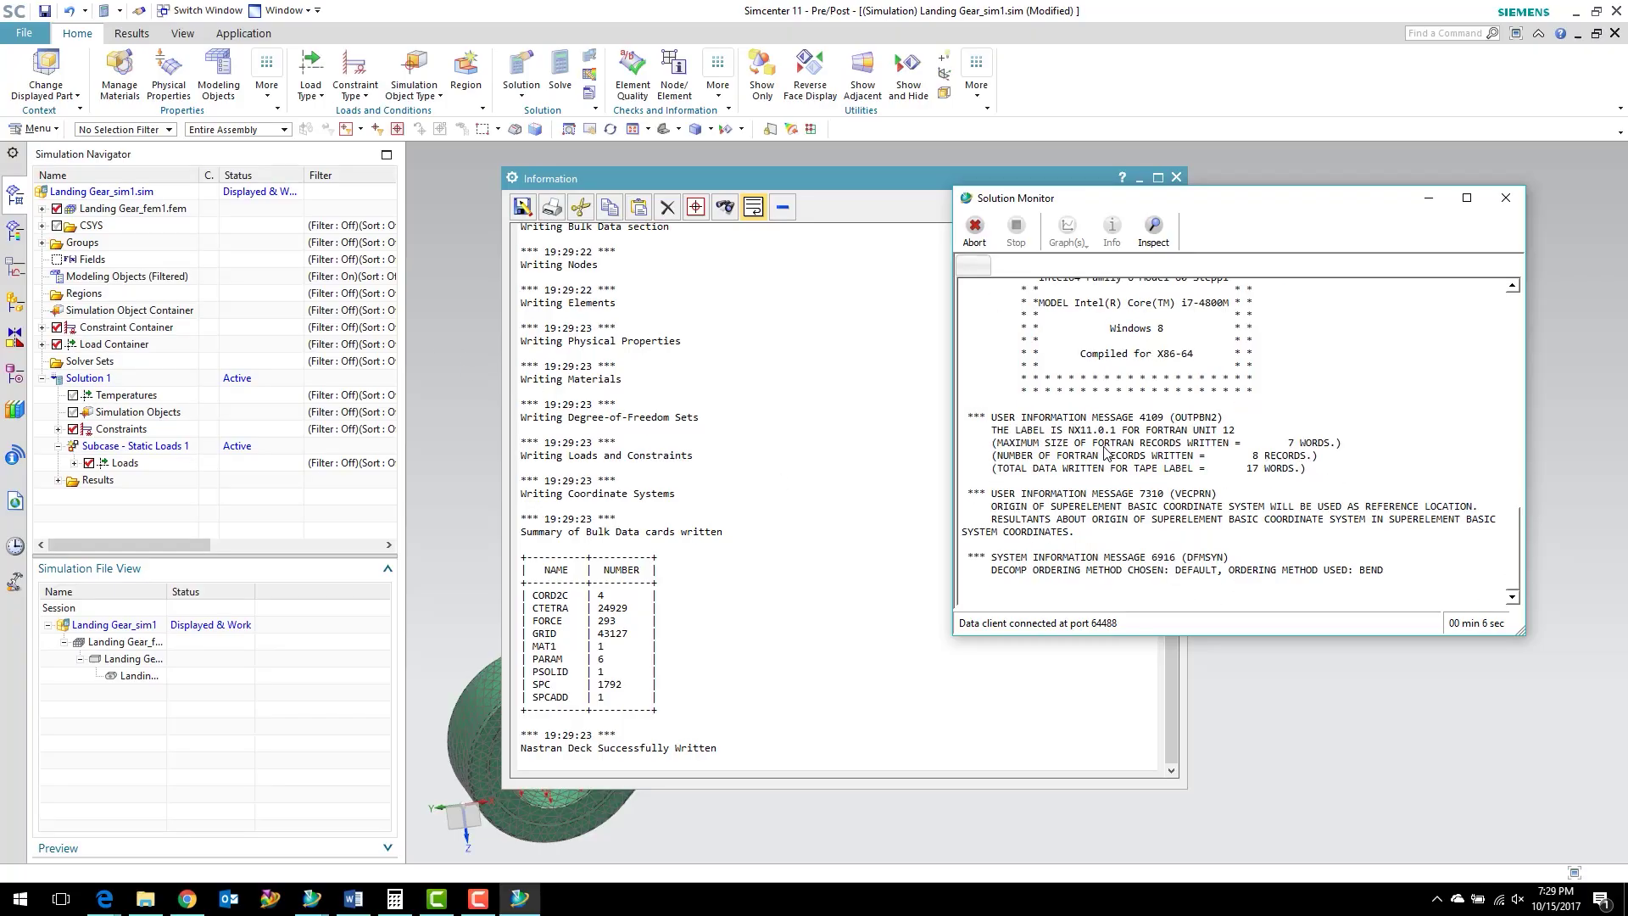
scroll(1134, 360, up, 4)
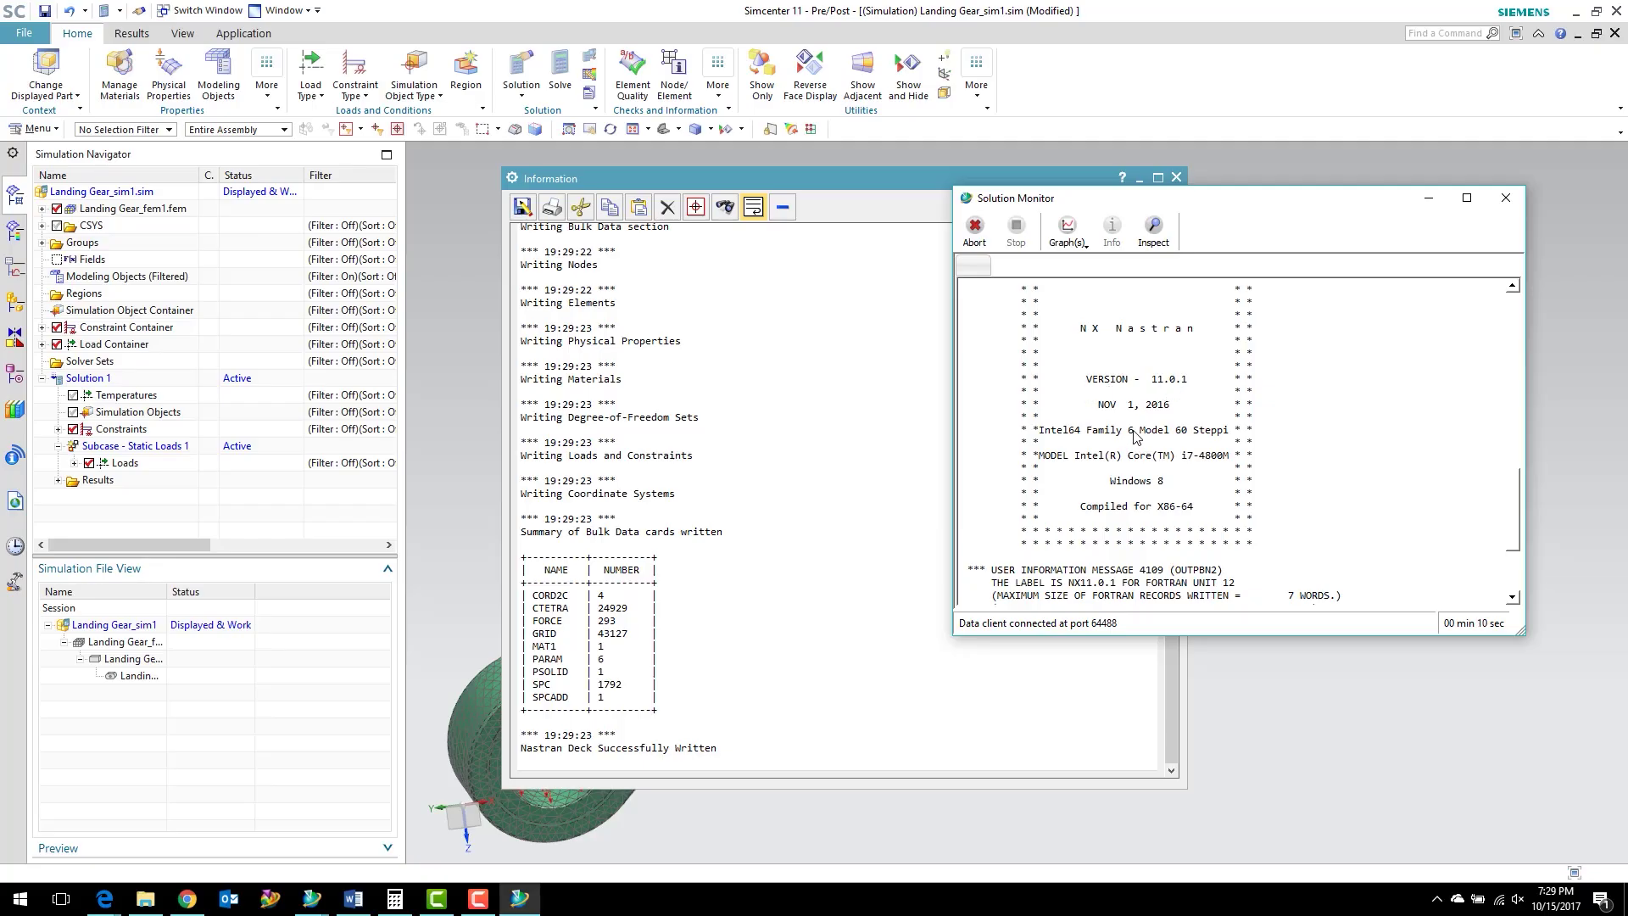
scroll(1132, 443, down, 4)
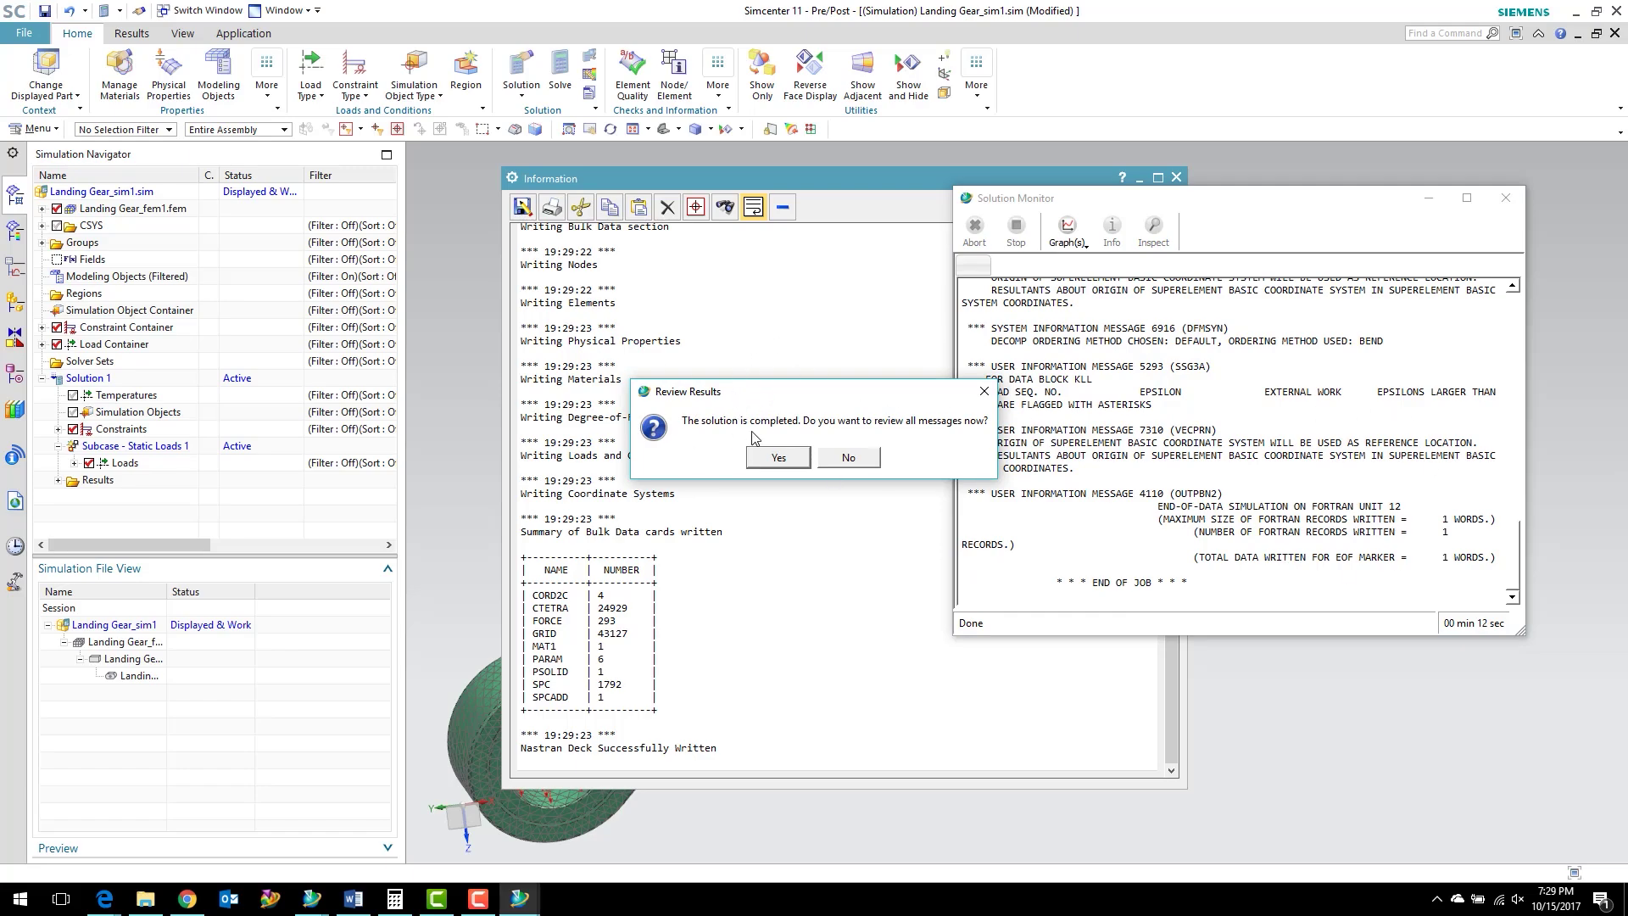
- Decline reviewing results and close the Solution Monitor, Information log and Analysis Job Monitor
click(848, 457)
click(1506, 197)
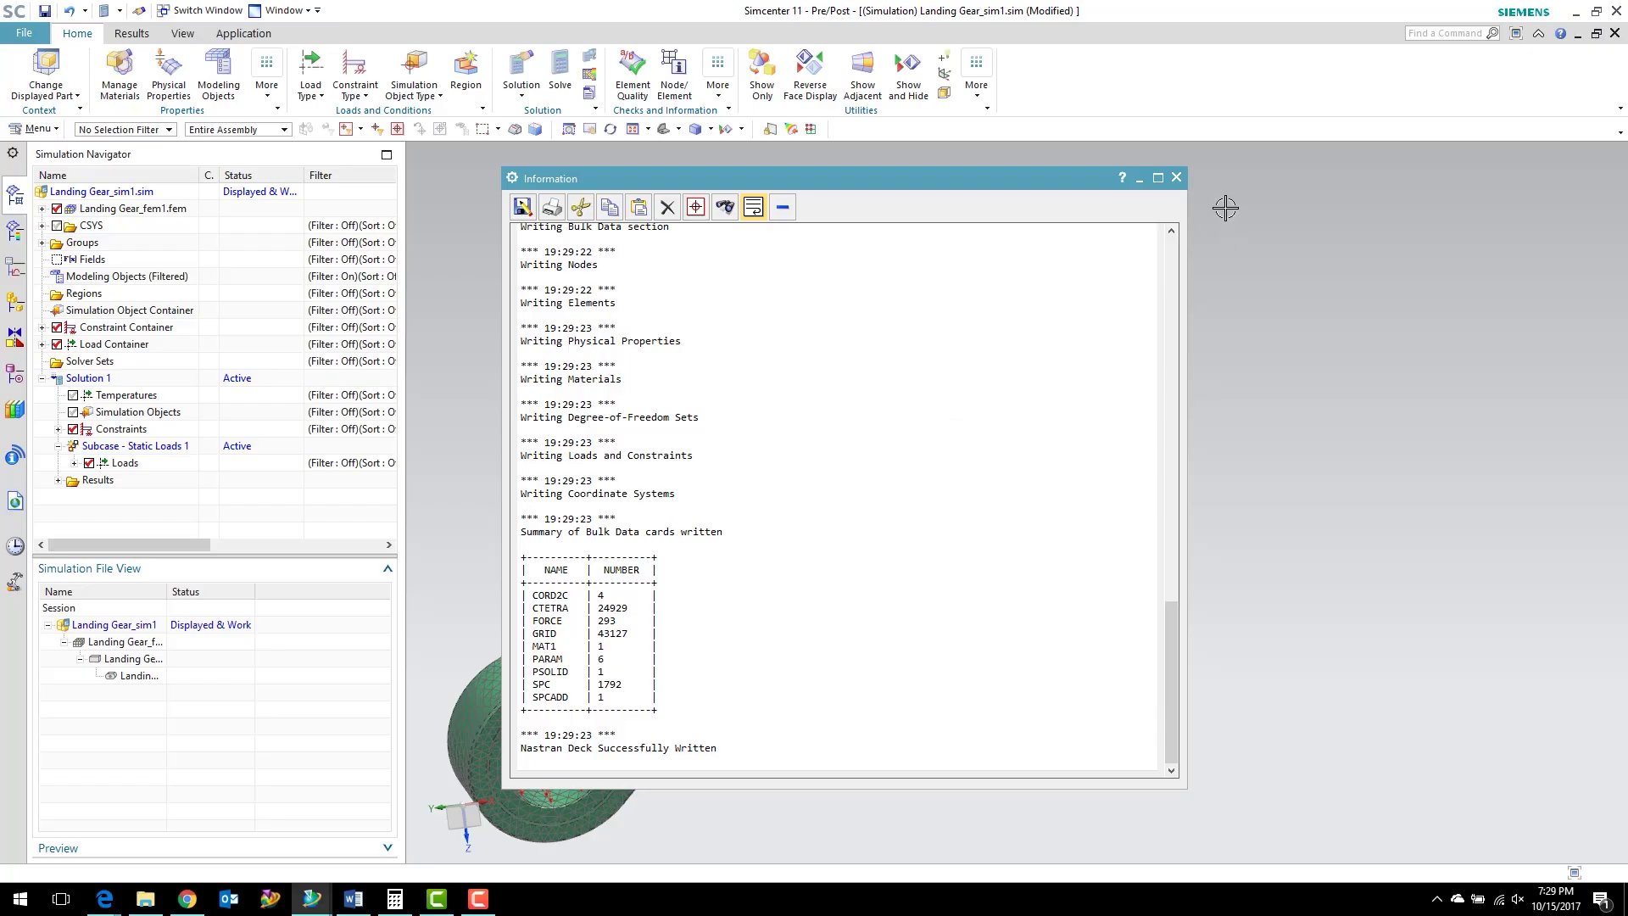
click(1176, 177)
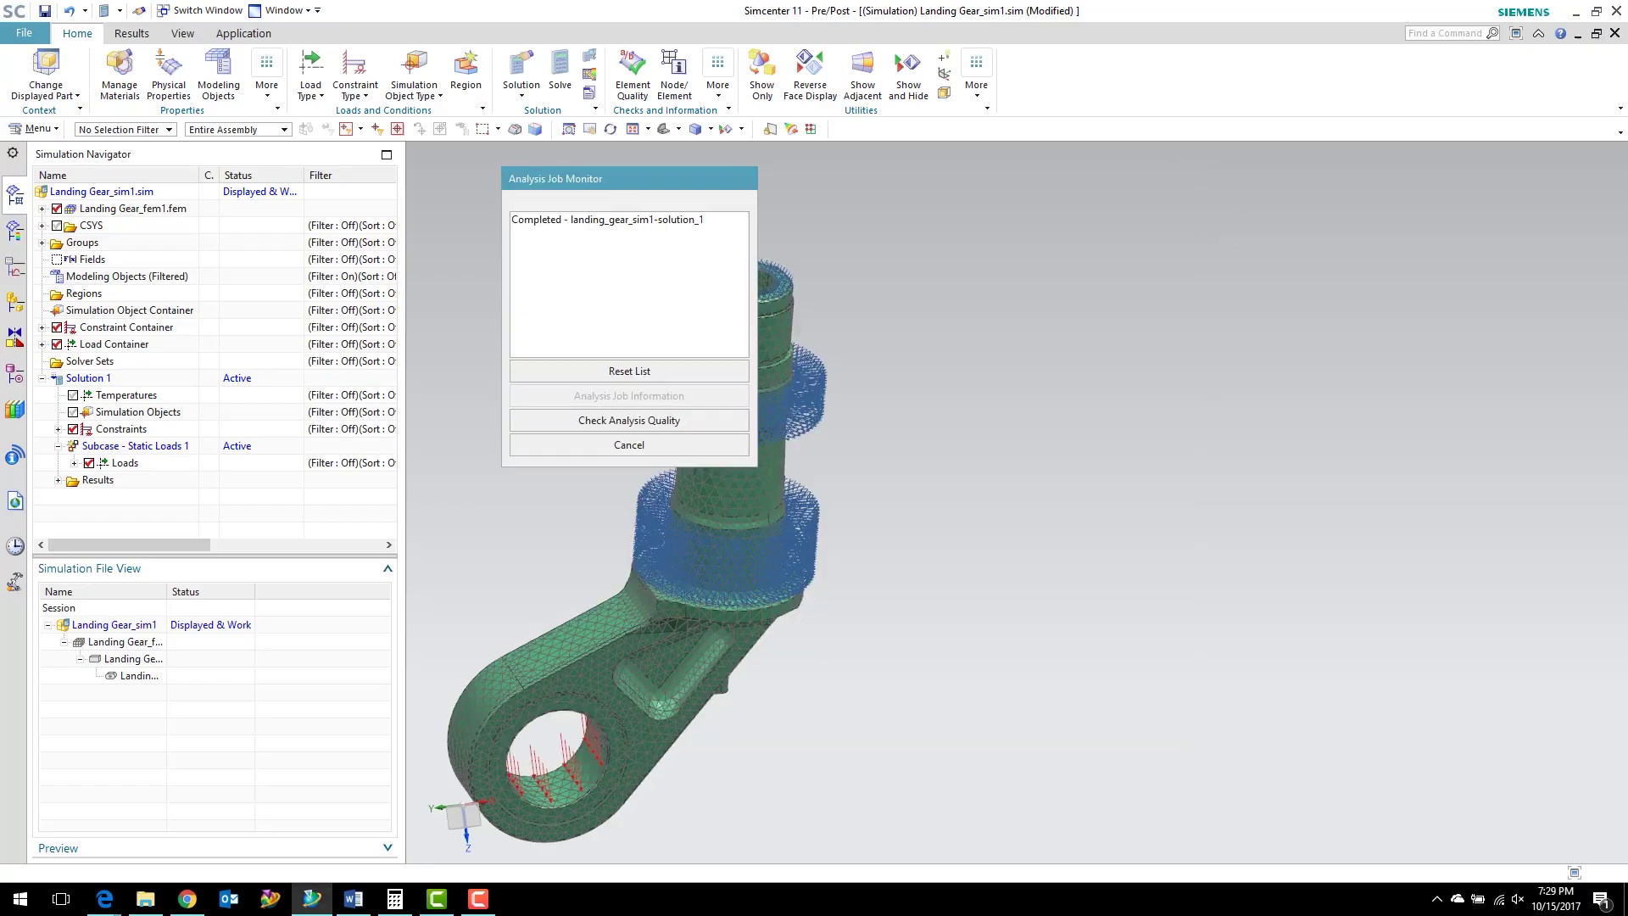
click(606, 442)
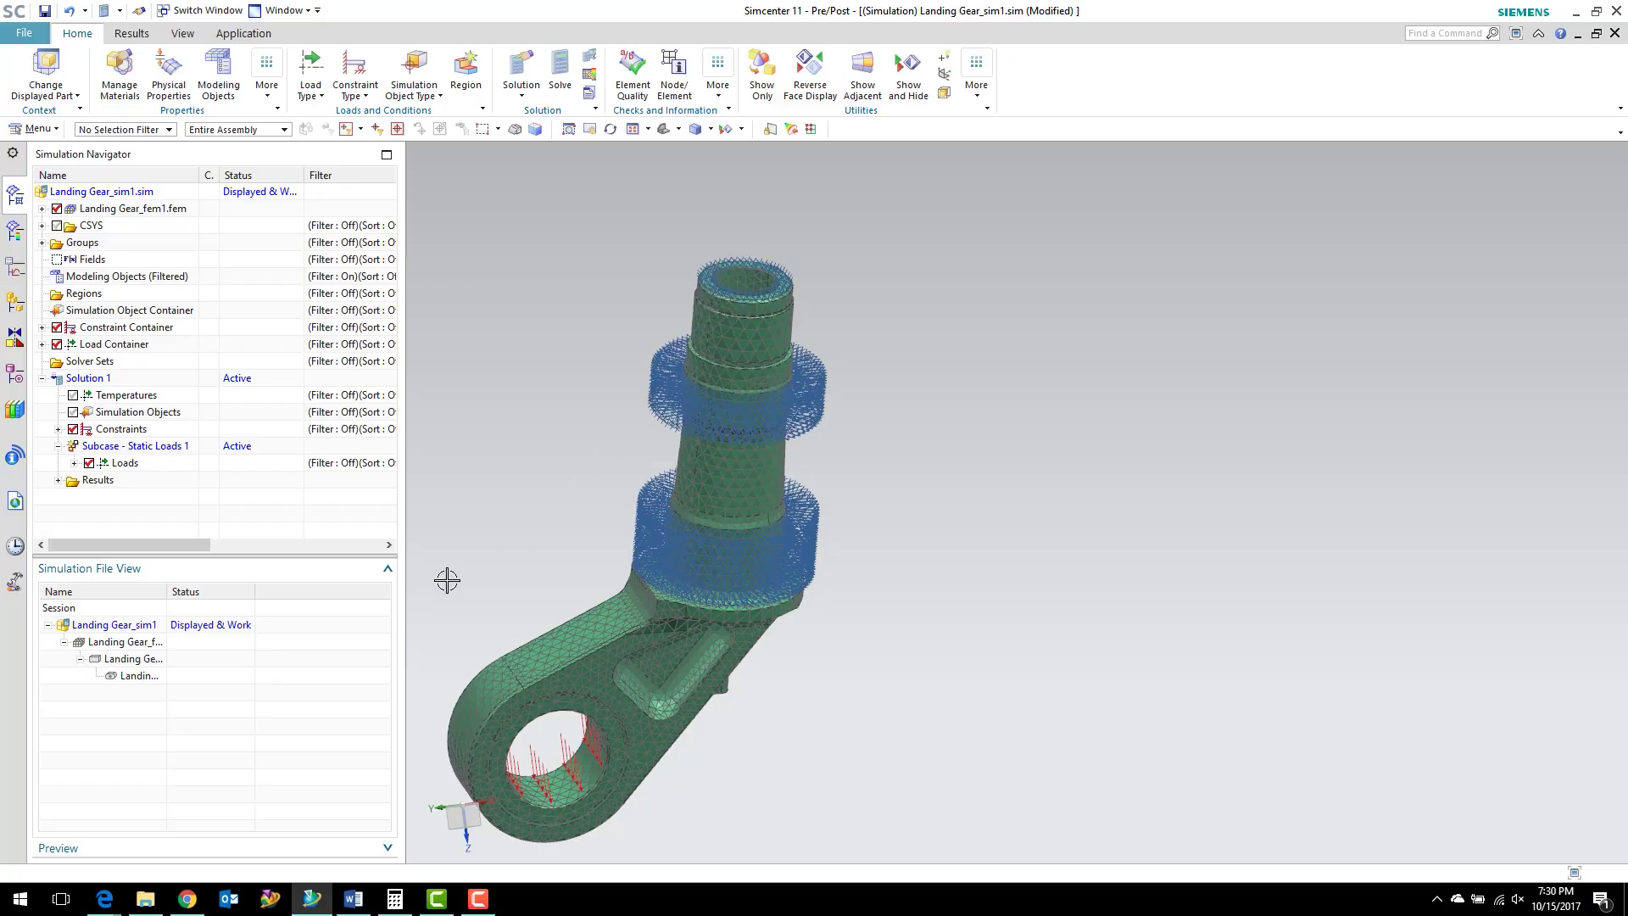
scroll(1075, 656, down, 2)
scroll(594, 630, up, 1)
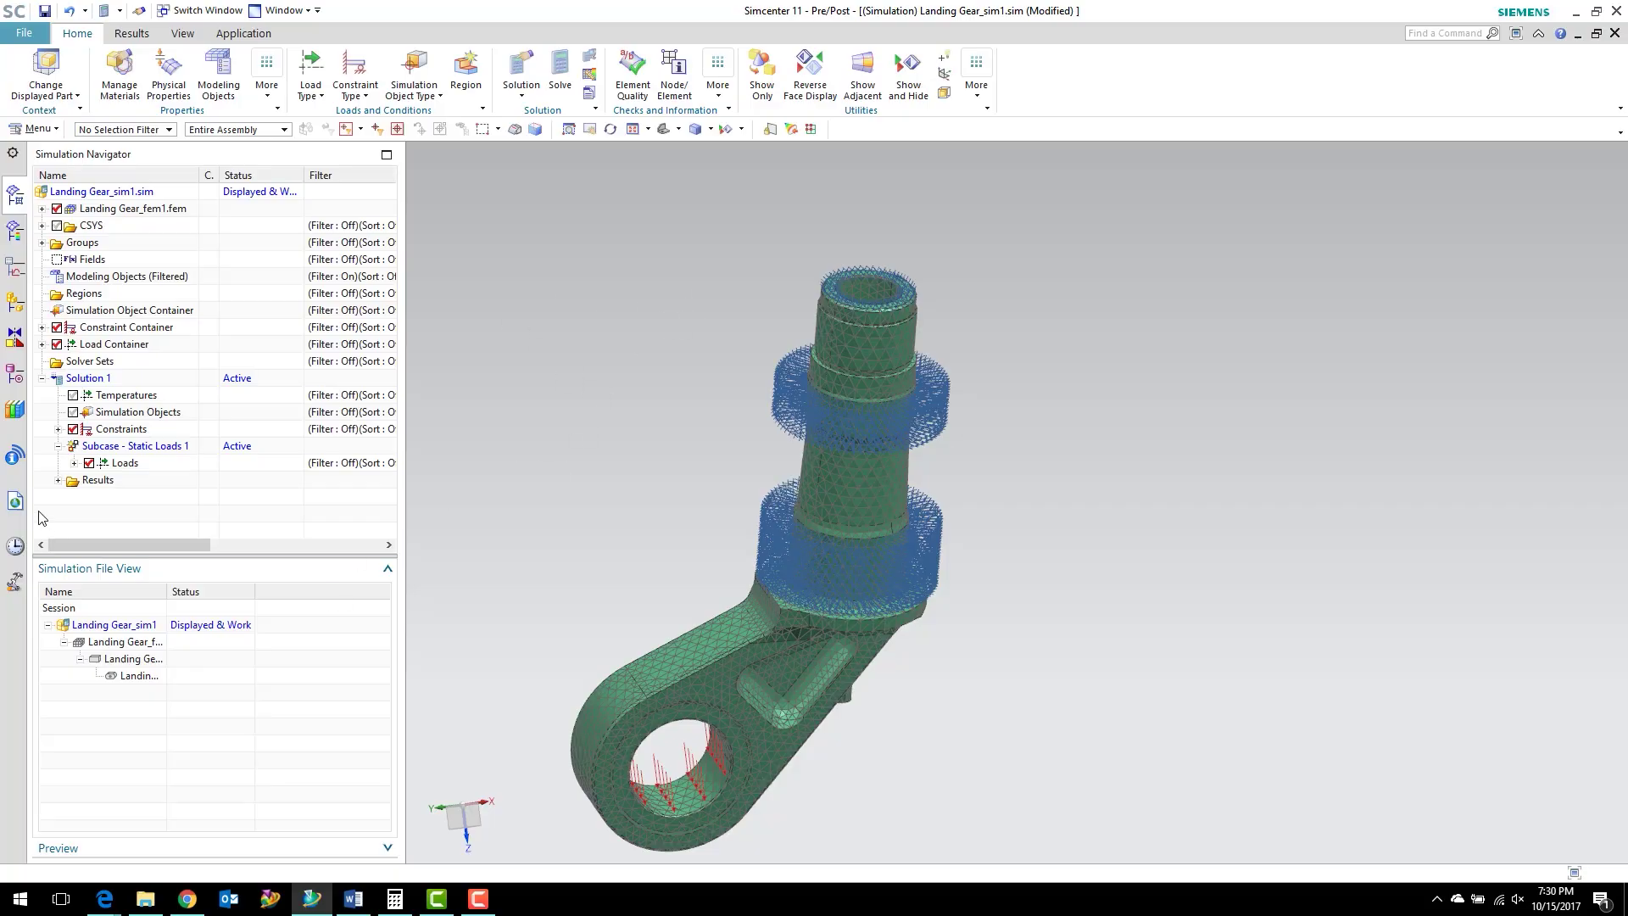
- Load Solution 1's Structural results in the Post Processing Navigator and expand them to show the result sets
click(57, 480)
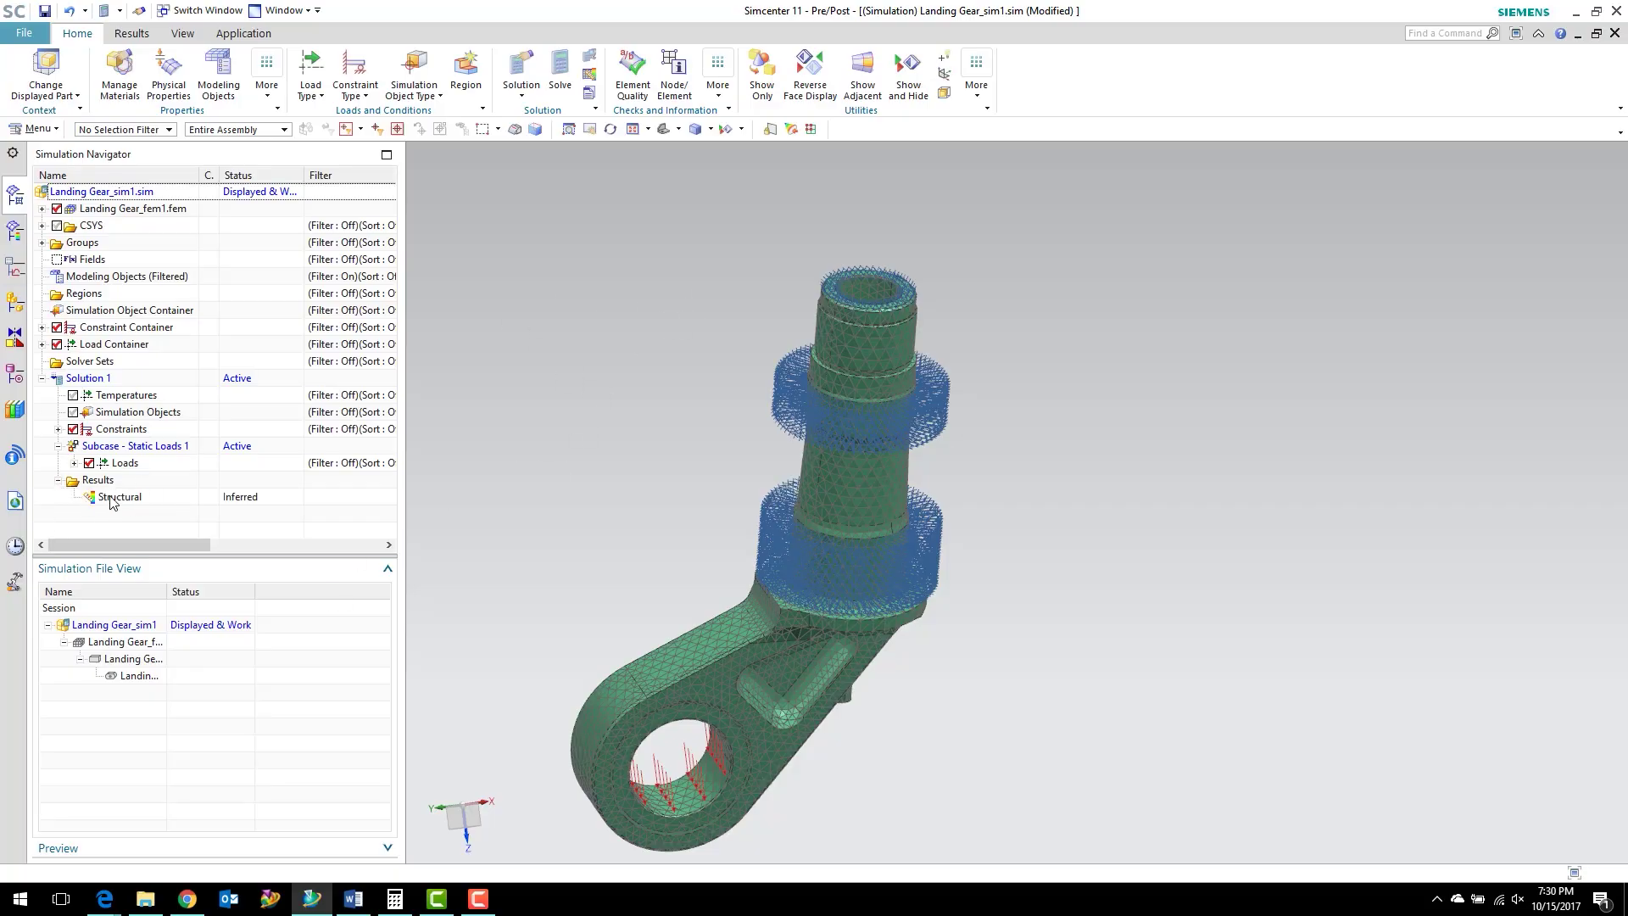
click(18, 245)
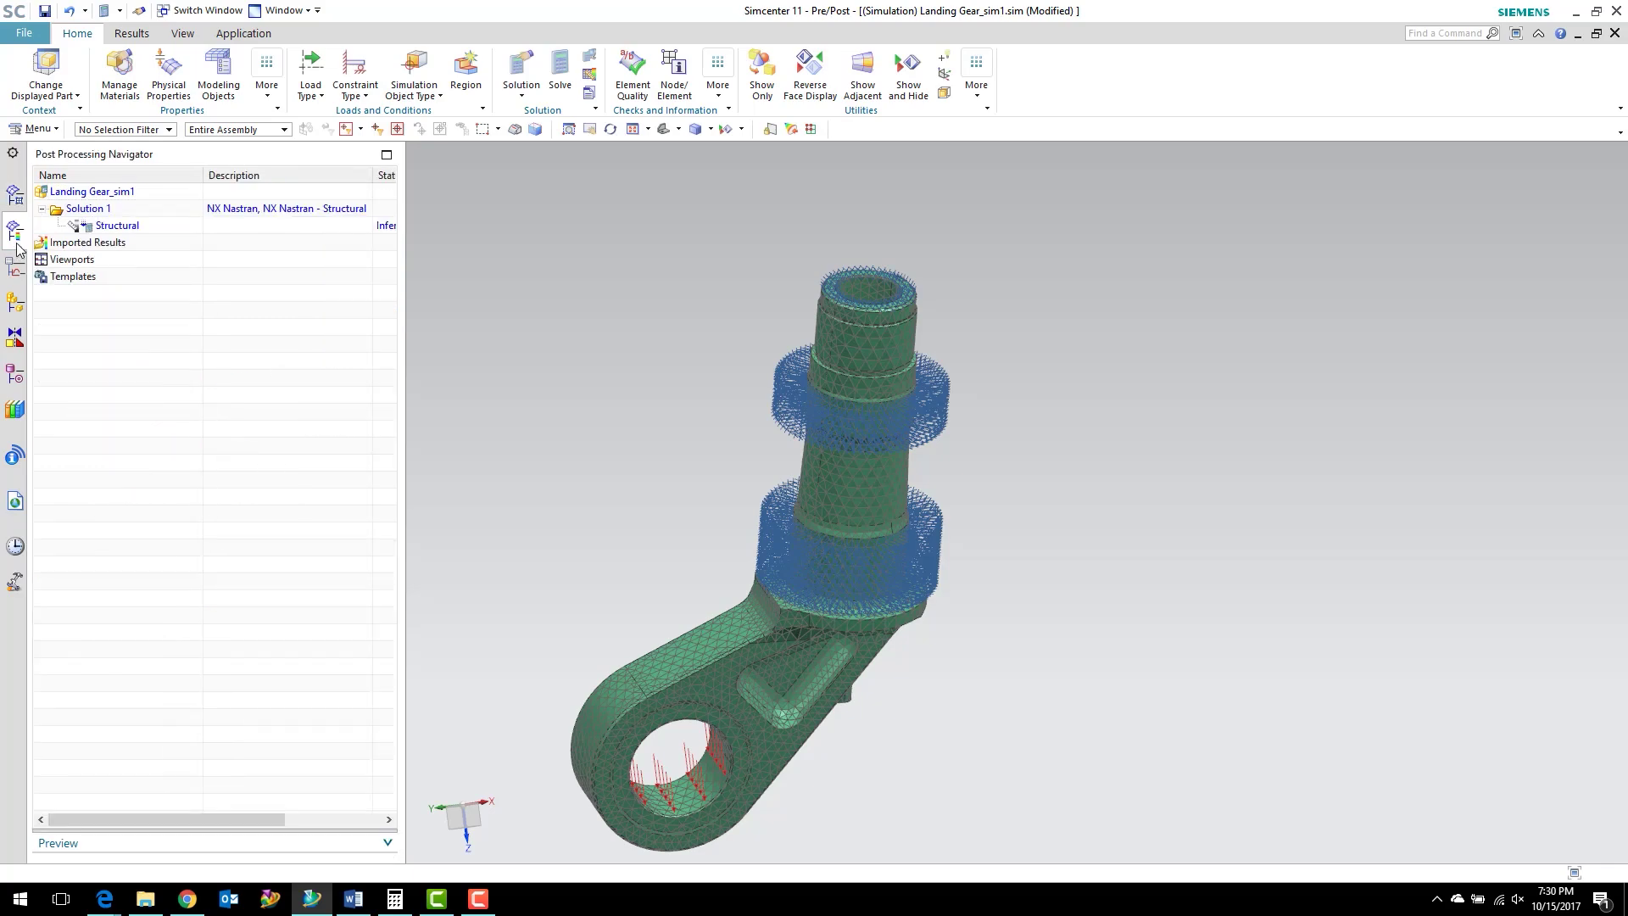
right_click(96, 226)
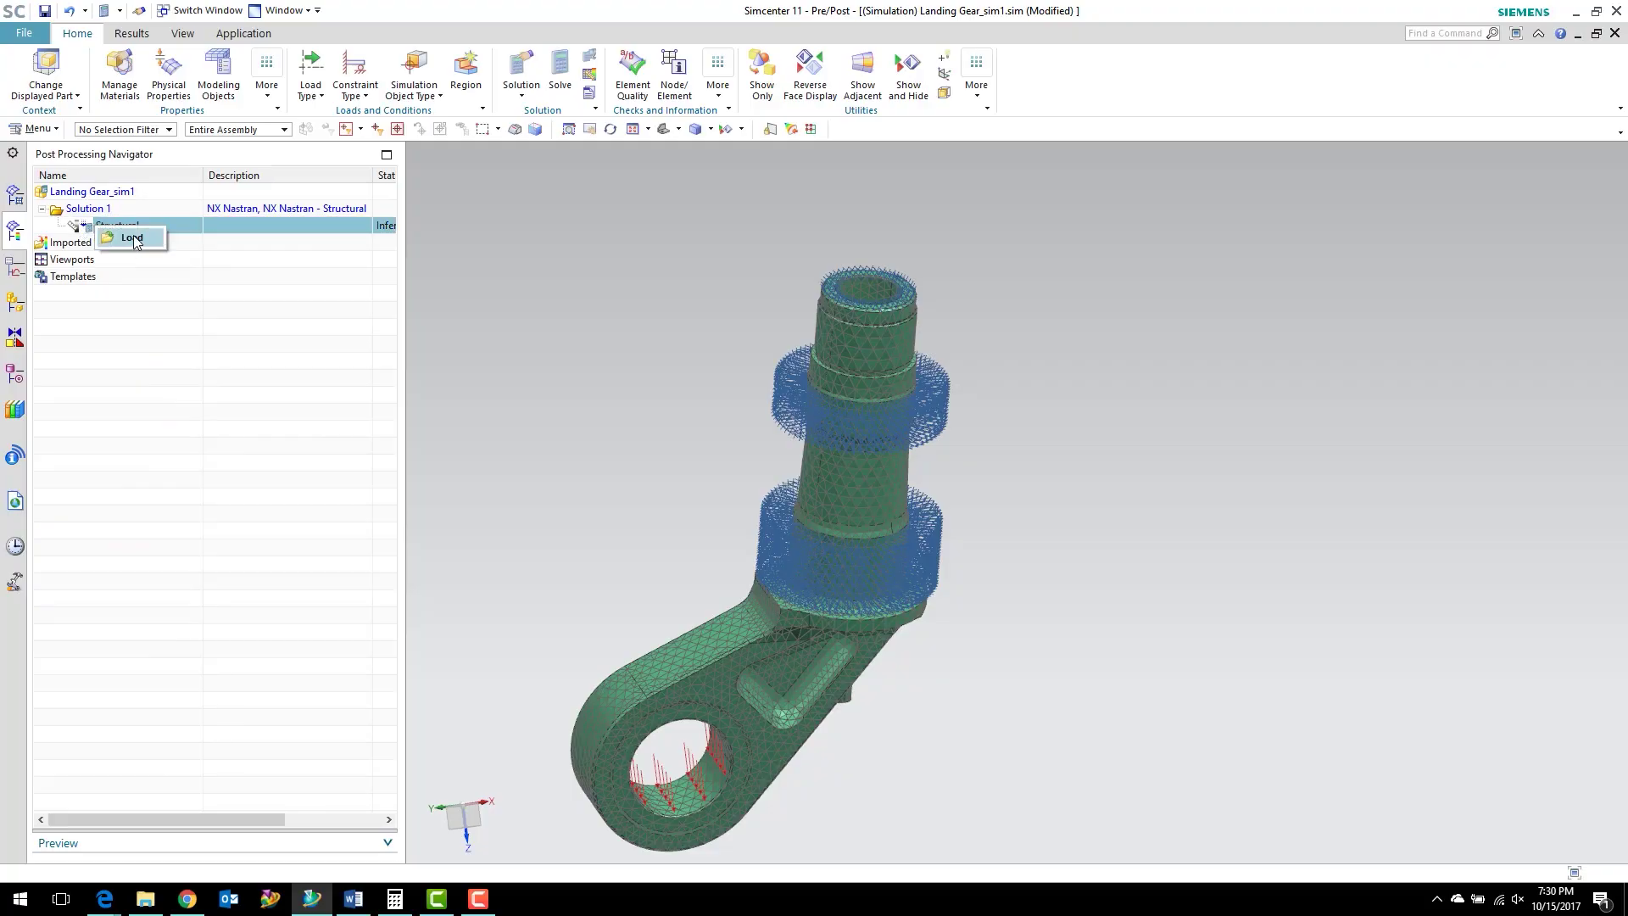
click(130, 237)
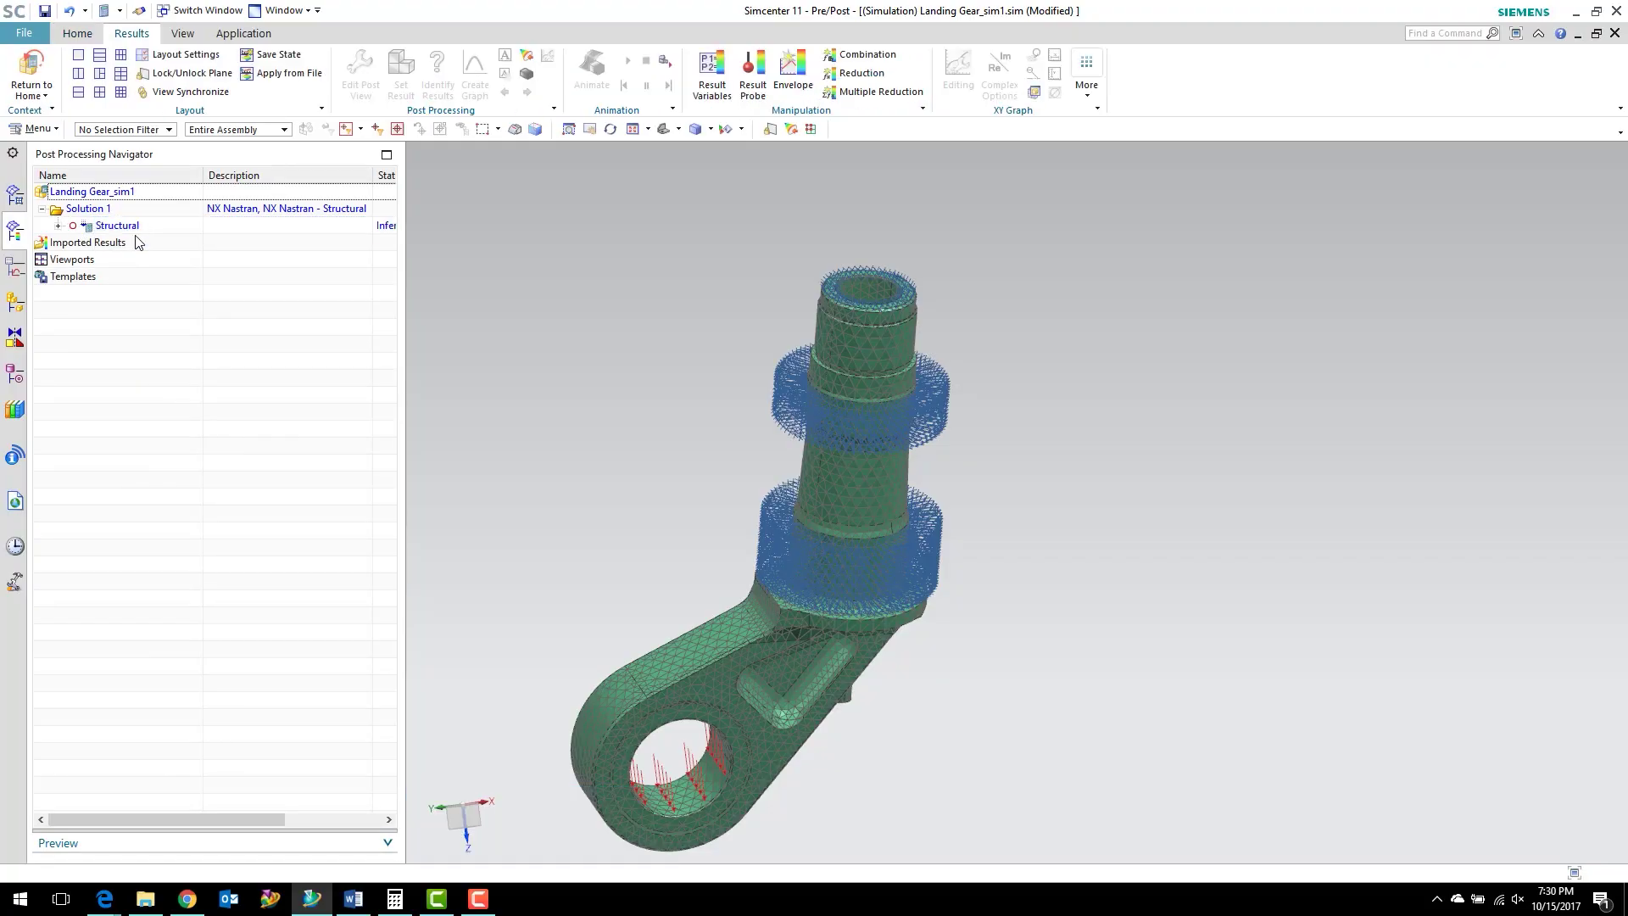
click(57, 225)
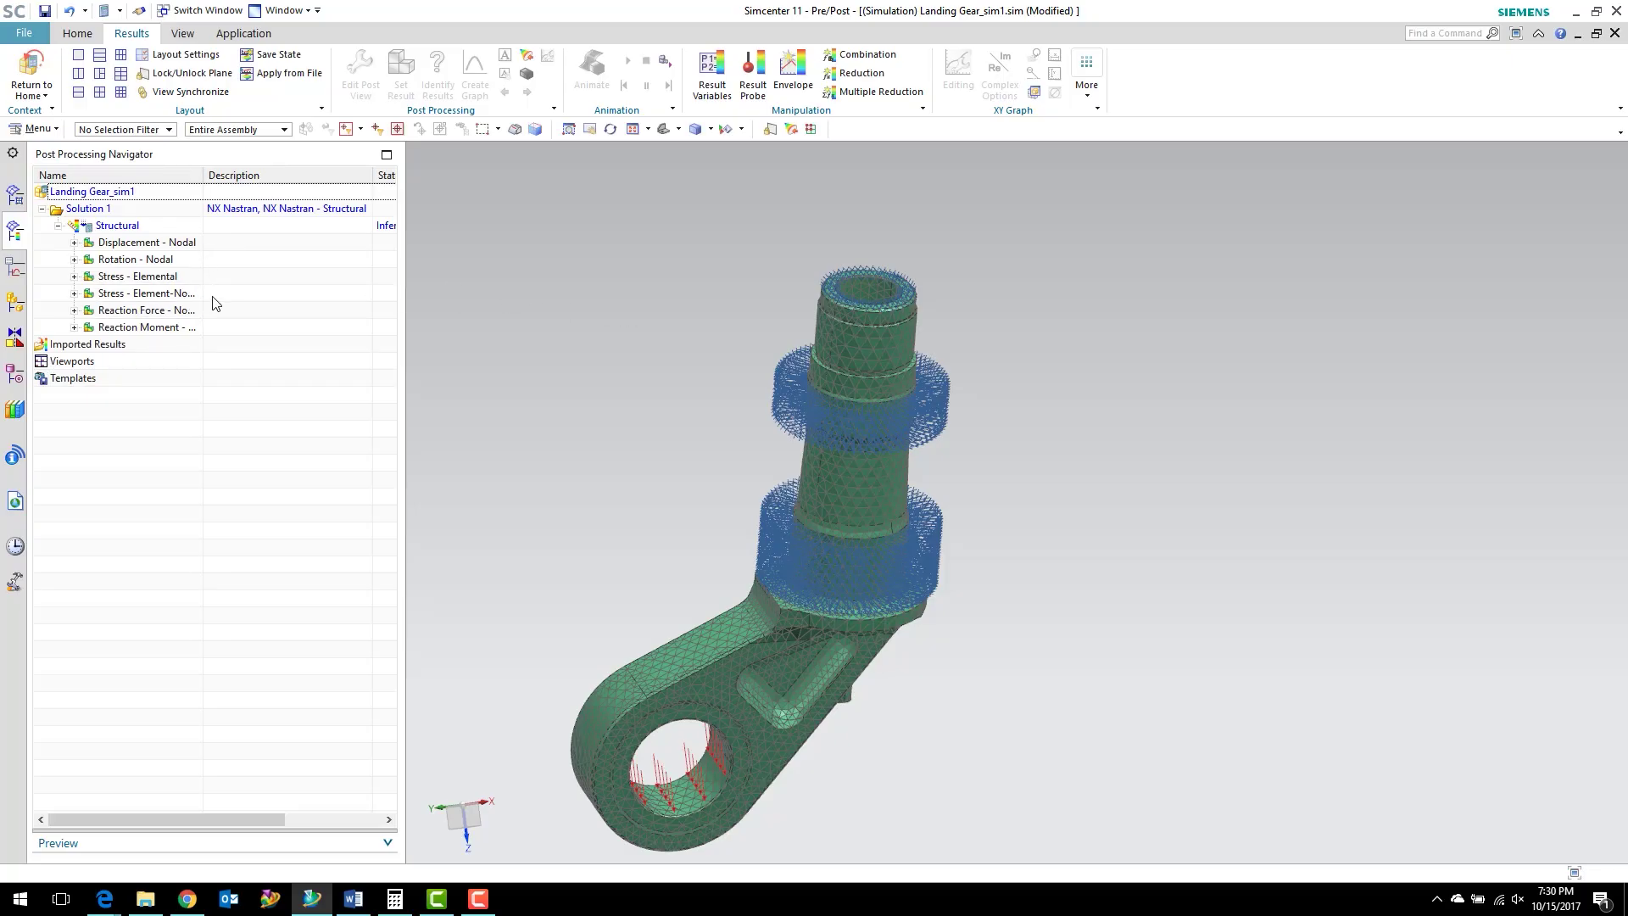
- Fringe-plot Stress - Element-Nodal as von Mises (1.94–3241.37 psi) and orbit to view the distribution
double_click(167, 295)
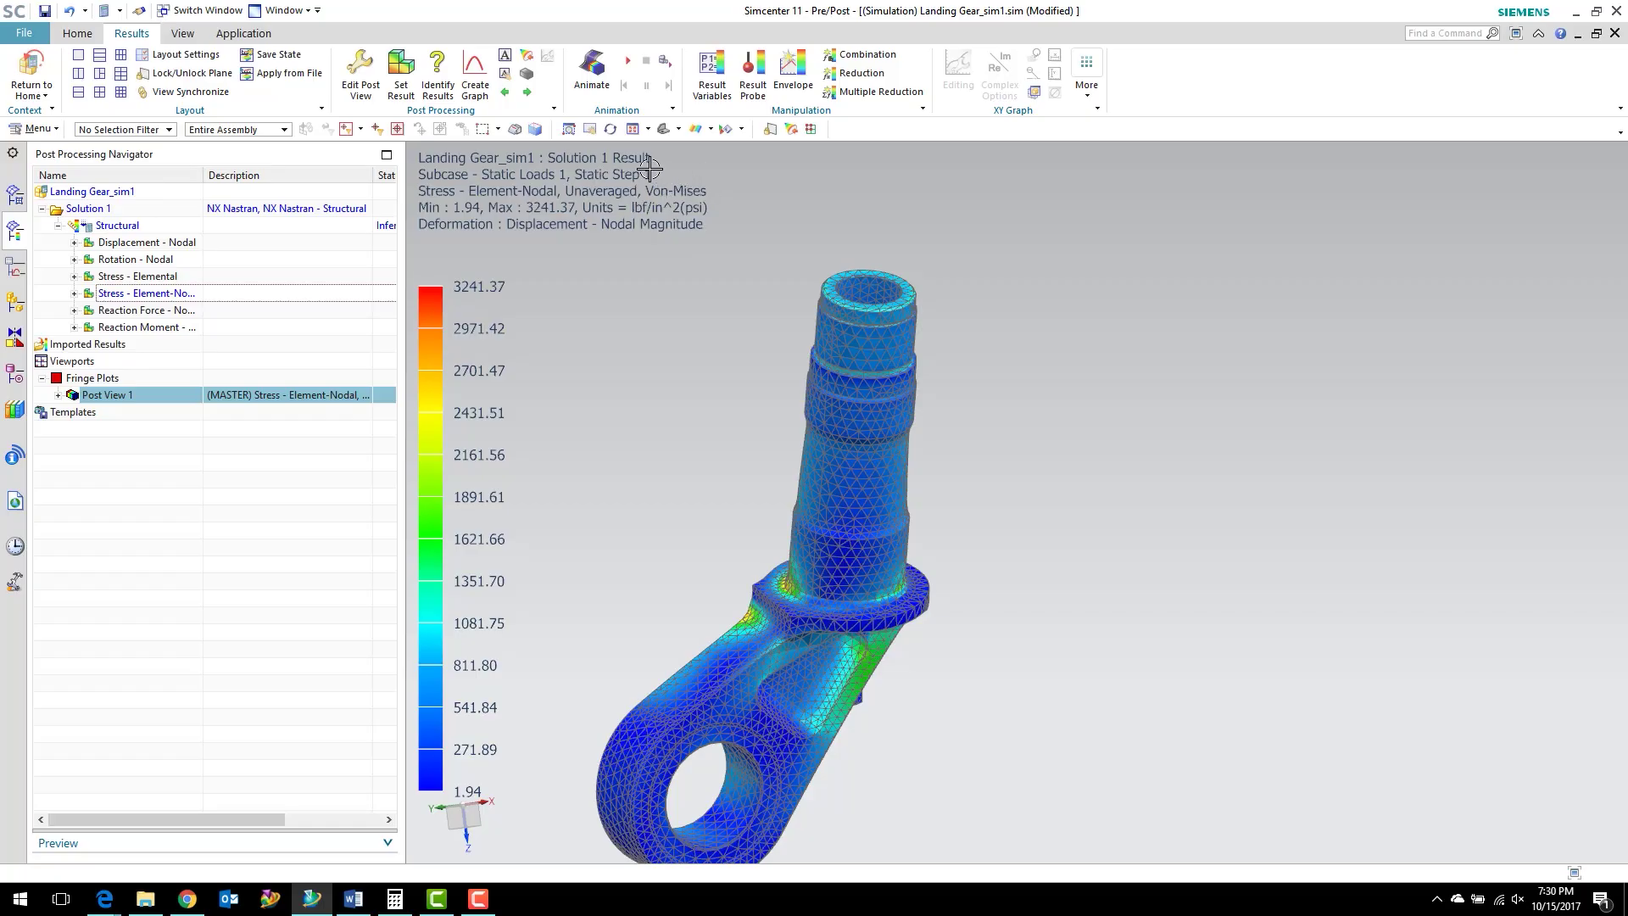
middle_drag(665, 370, 777, 424)
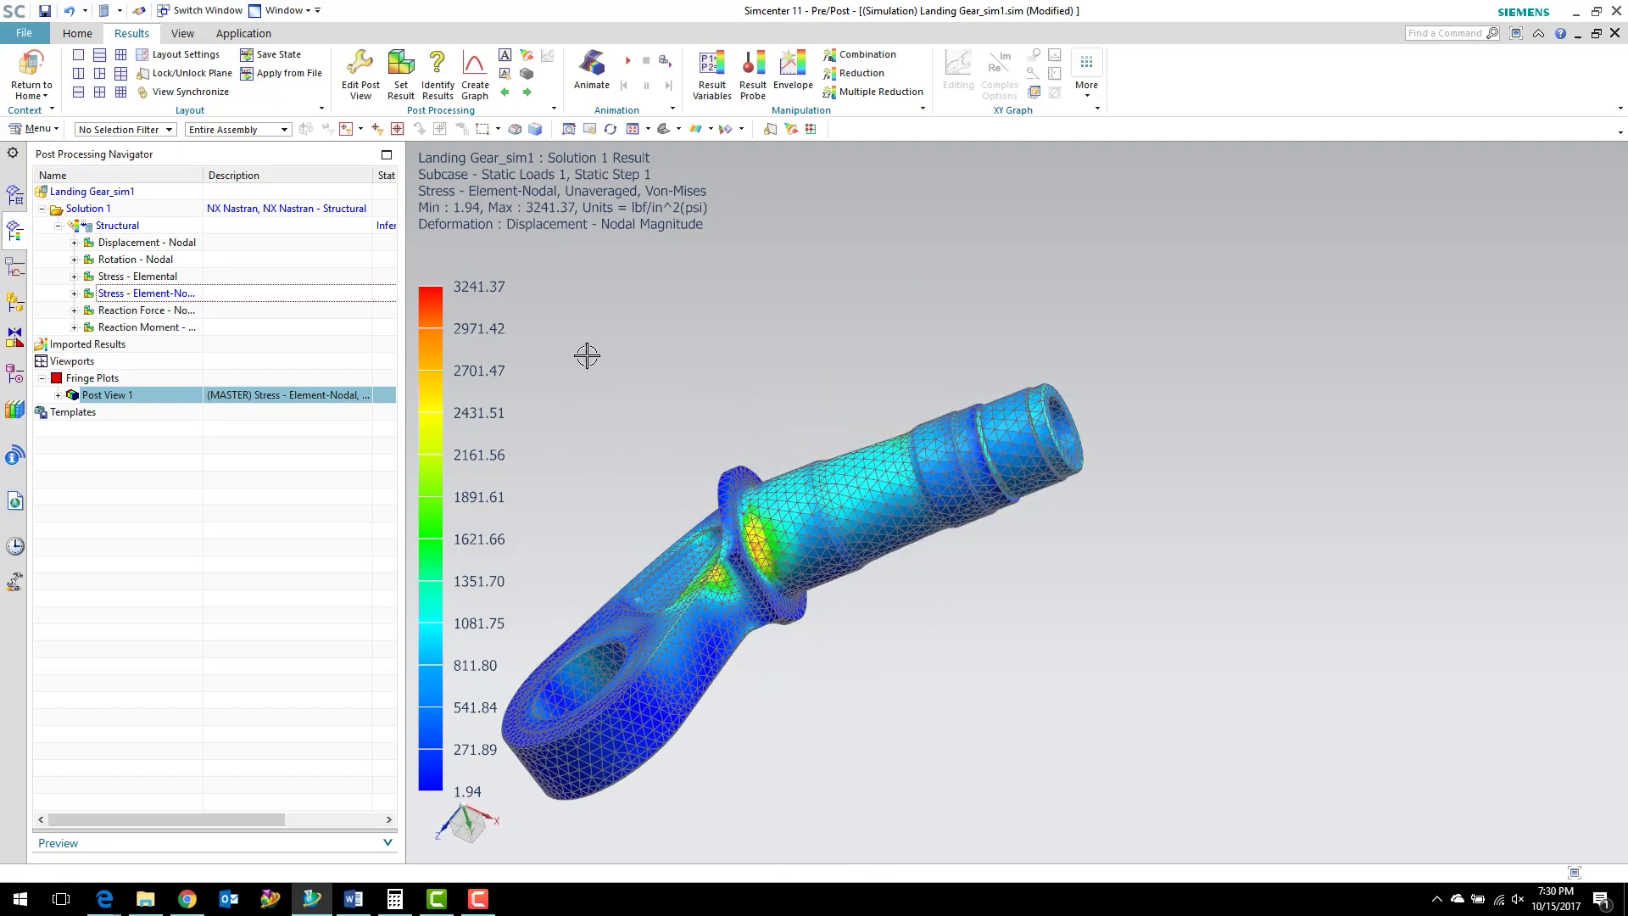
- Enable the Maximum annotation under Post View 1 > Annotations, showing 3241.37 psi at Element 20968
click(58, 395)
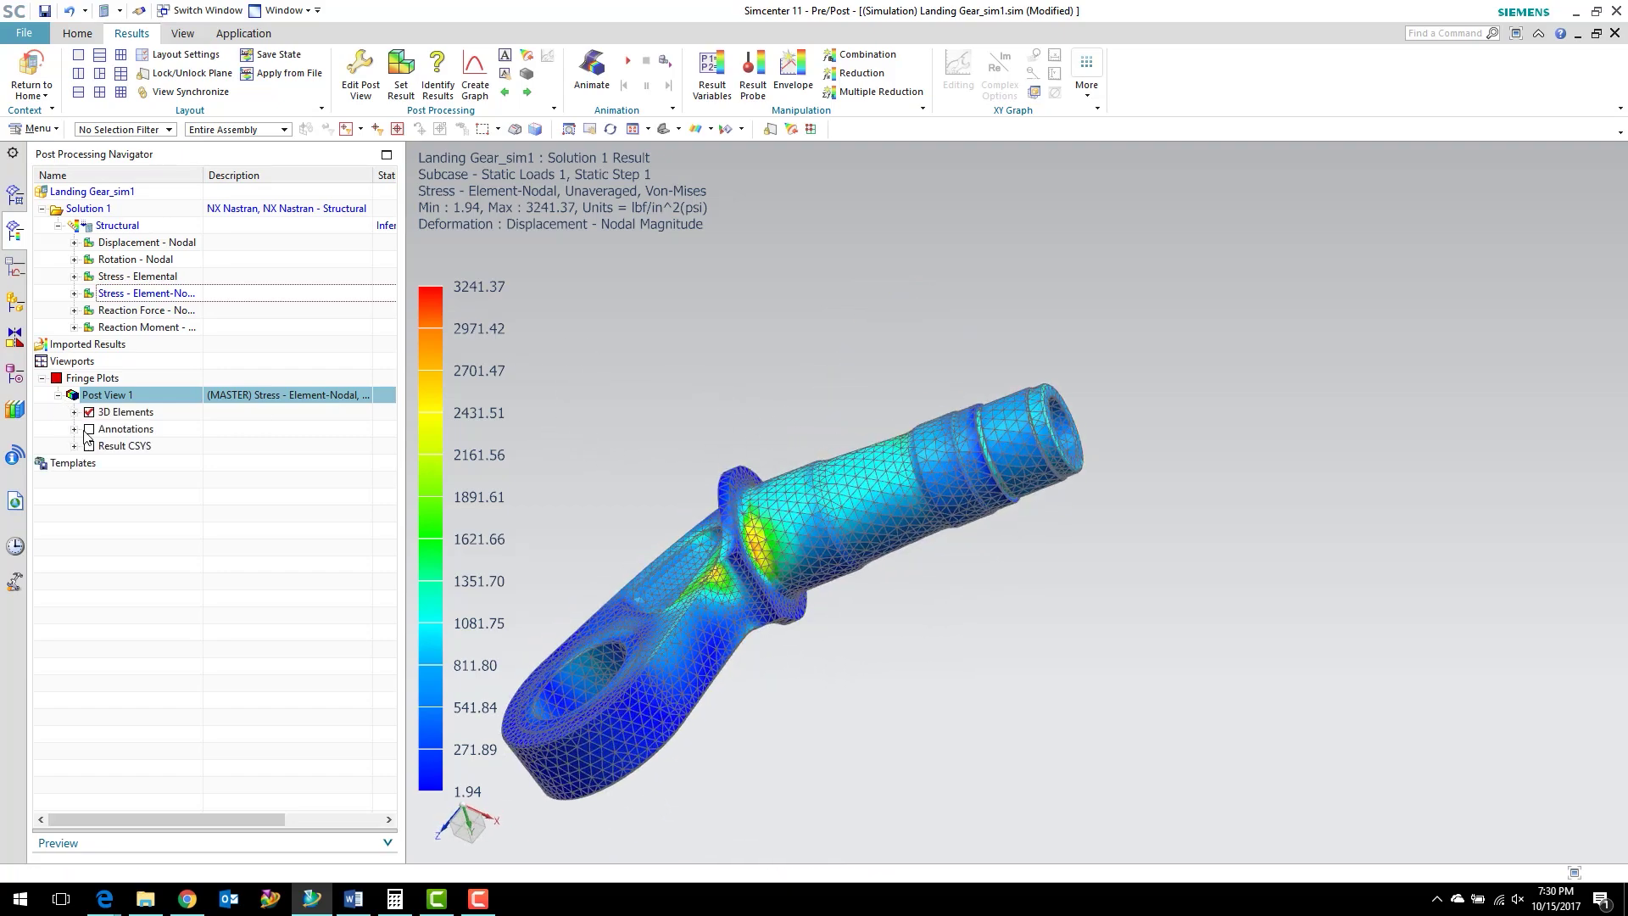
click(75, 429)
click(105, 463)
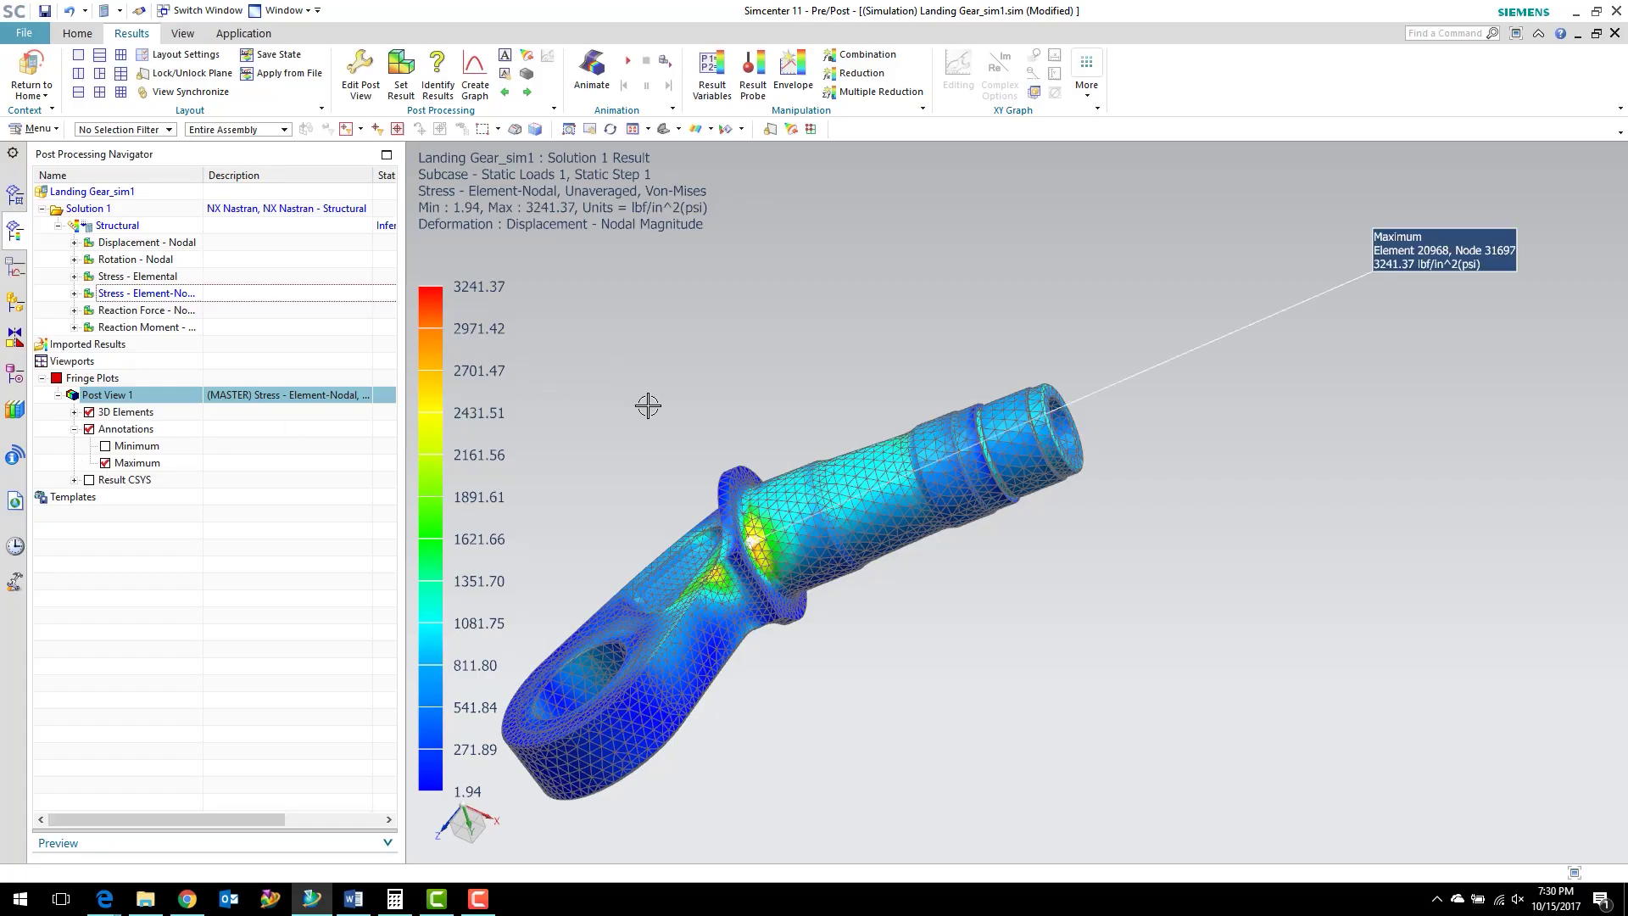
middle_drag(647, 405, 618, 565)
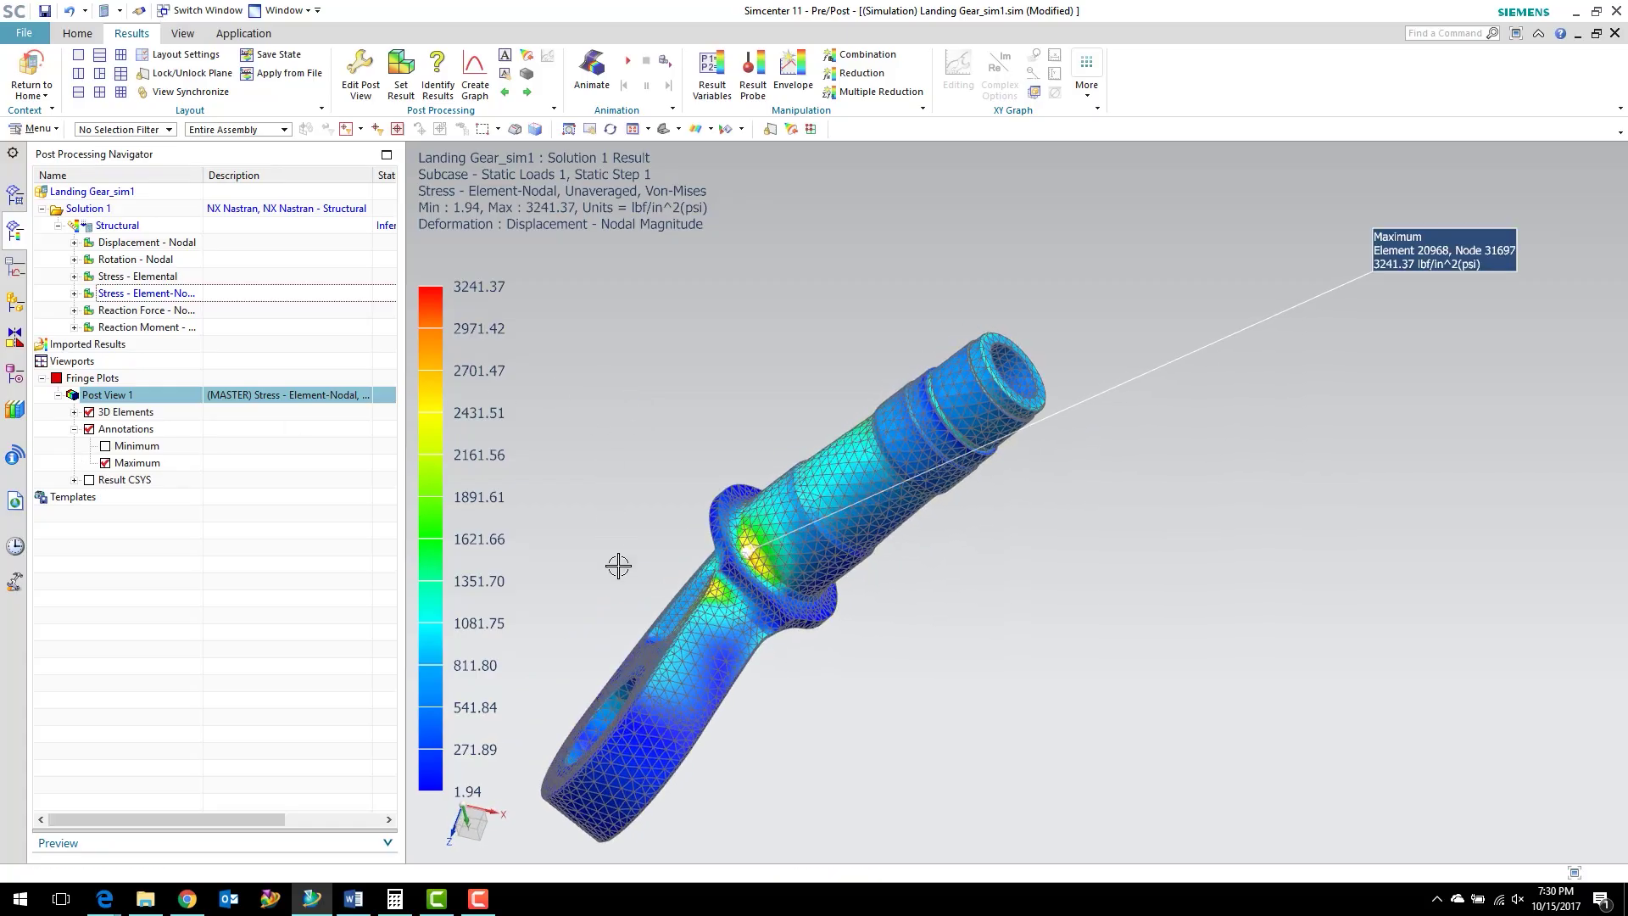
- Zoom and orbit around the peak-stress spot at Node 31697 to inspect it from several angles
scroll(708, 589, up, 3)
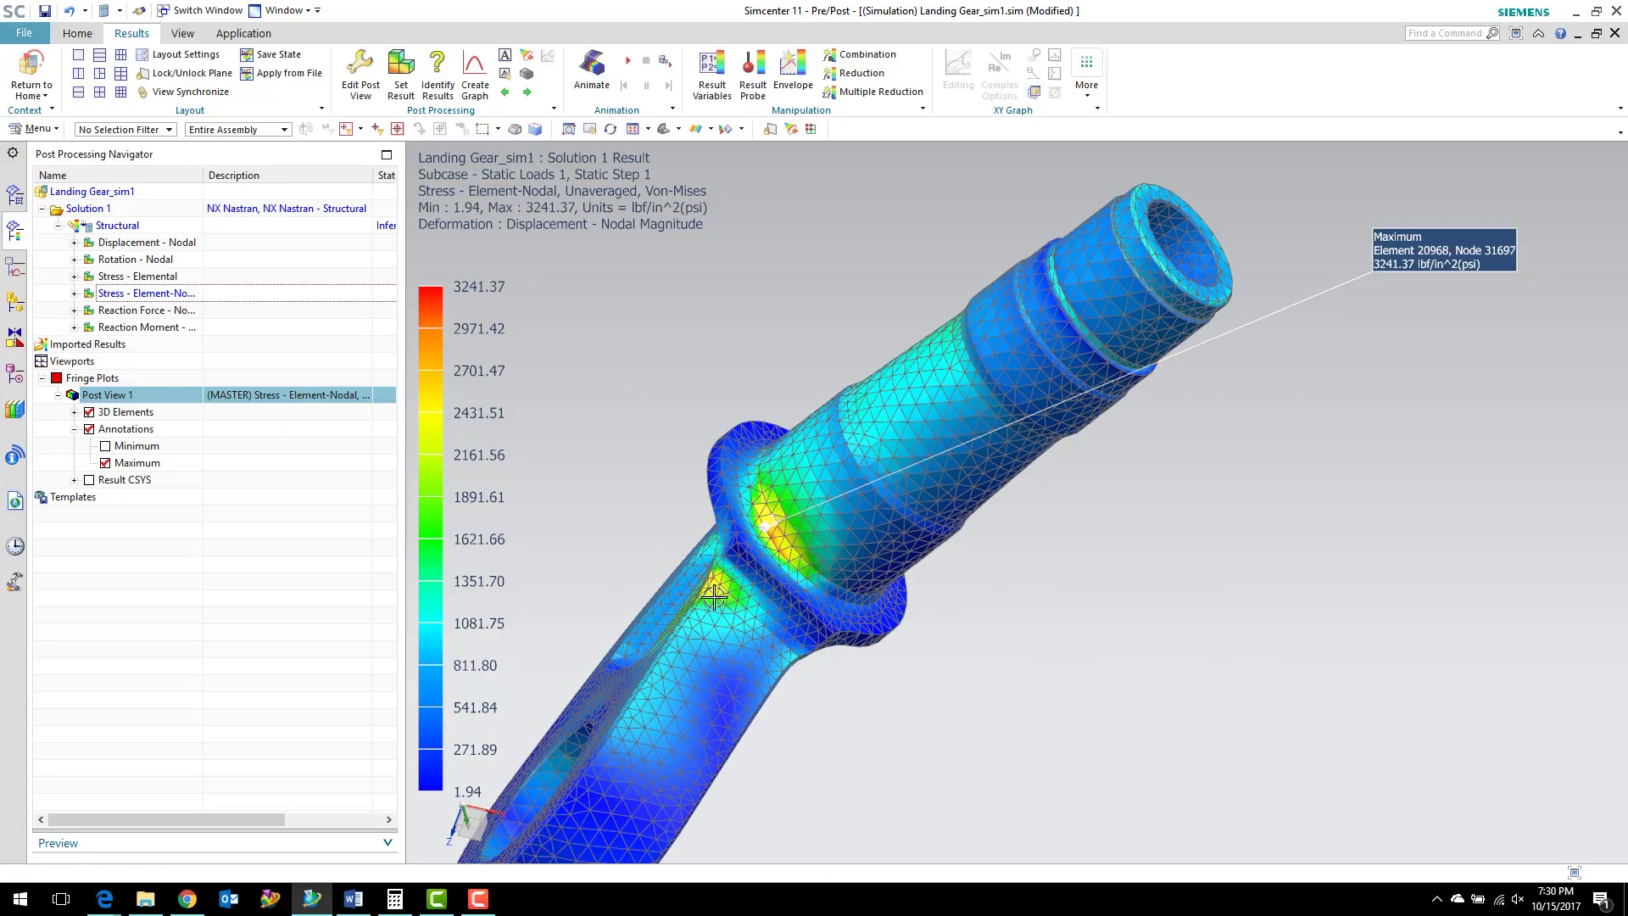
scroll(714, 597, up, 2)
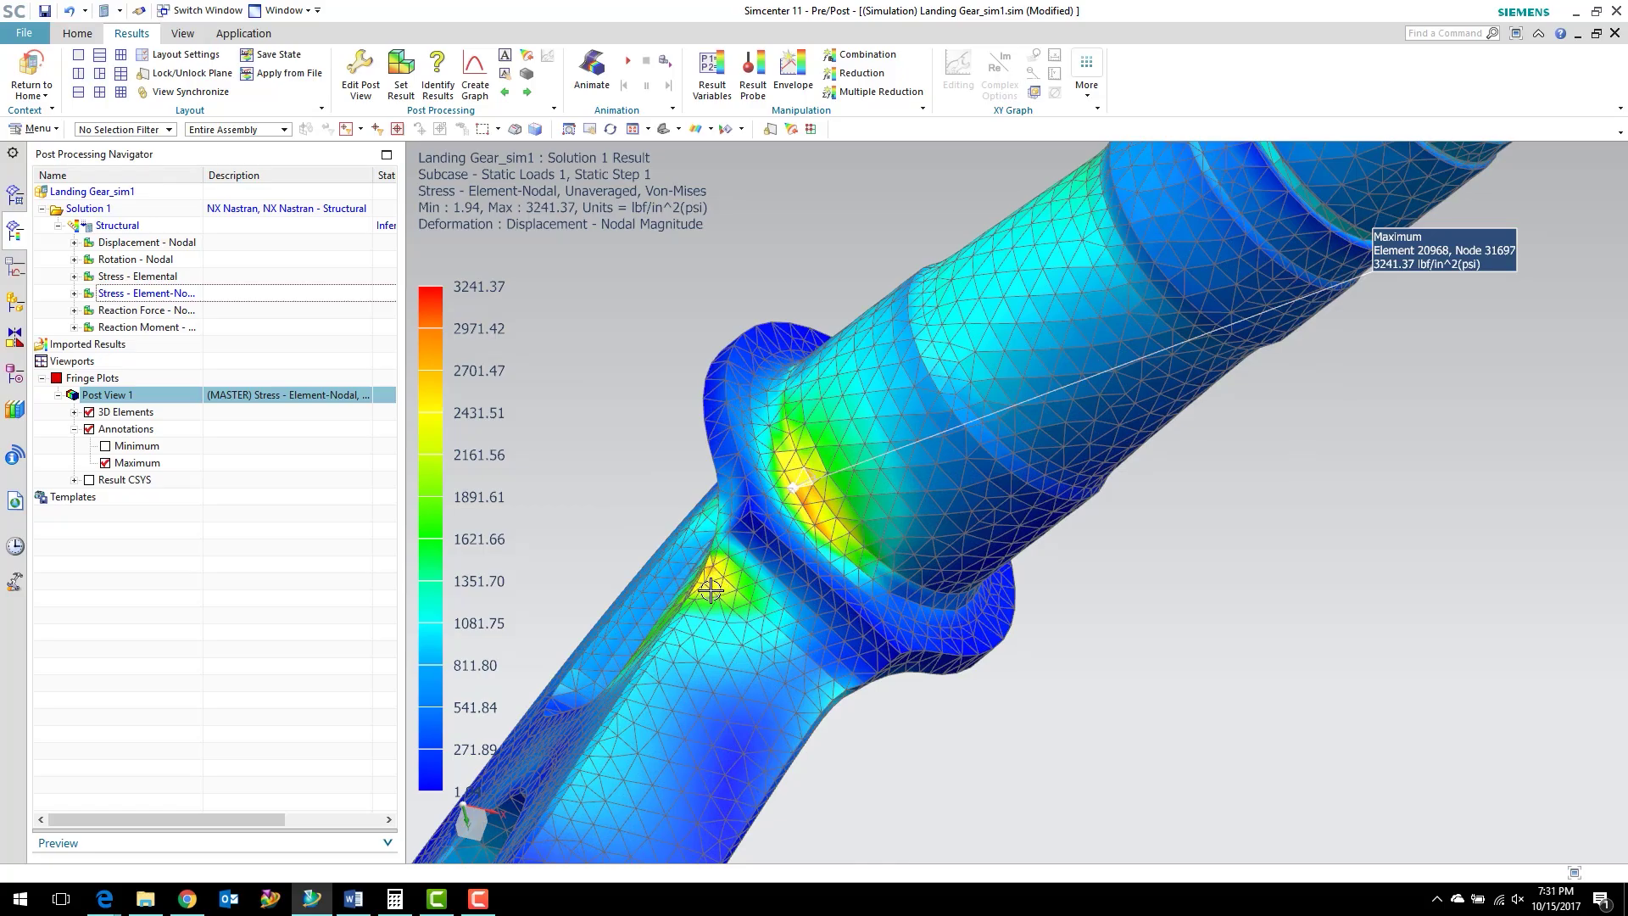
scroll(711, 589, down, 3)
mouse_move(649, 505)
middle_down()
mouse_move(624, 473)
mouse_move(664, 520)
middle_up()
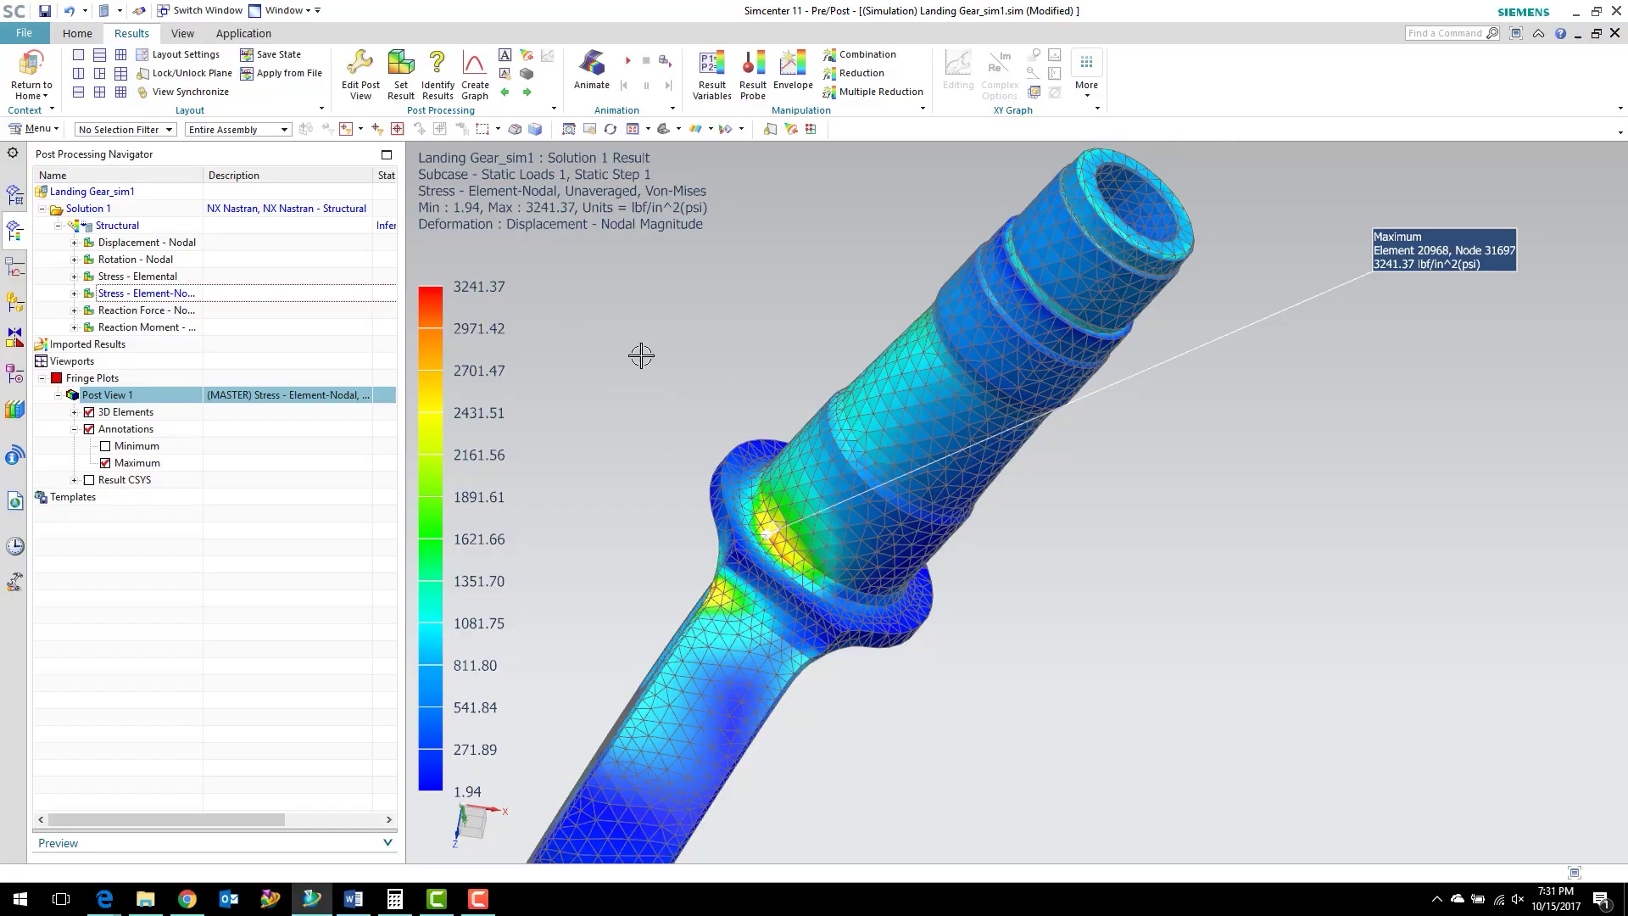
scroll(690, 359, down, 3)
scroll(676, 381, up, 3)
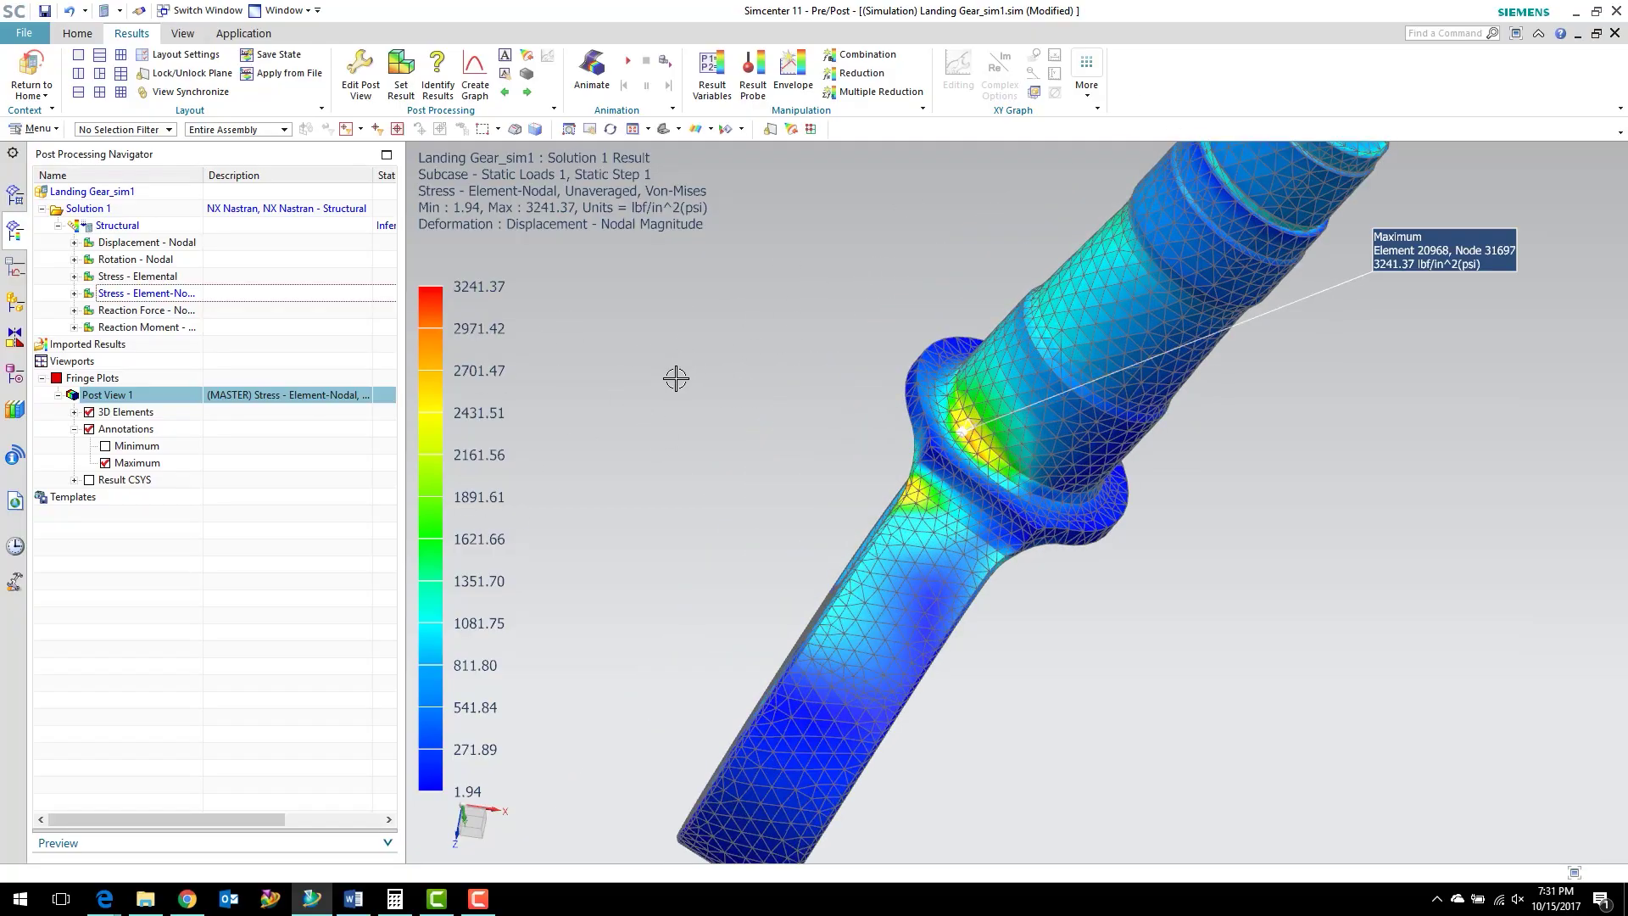
scroll(669, 364, down, 3)
middle_drag(680, 296, 735, 258)
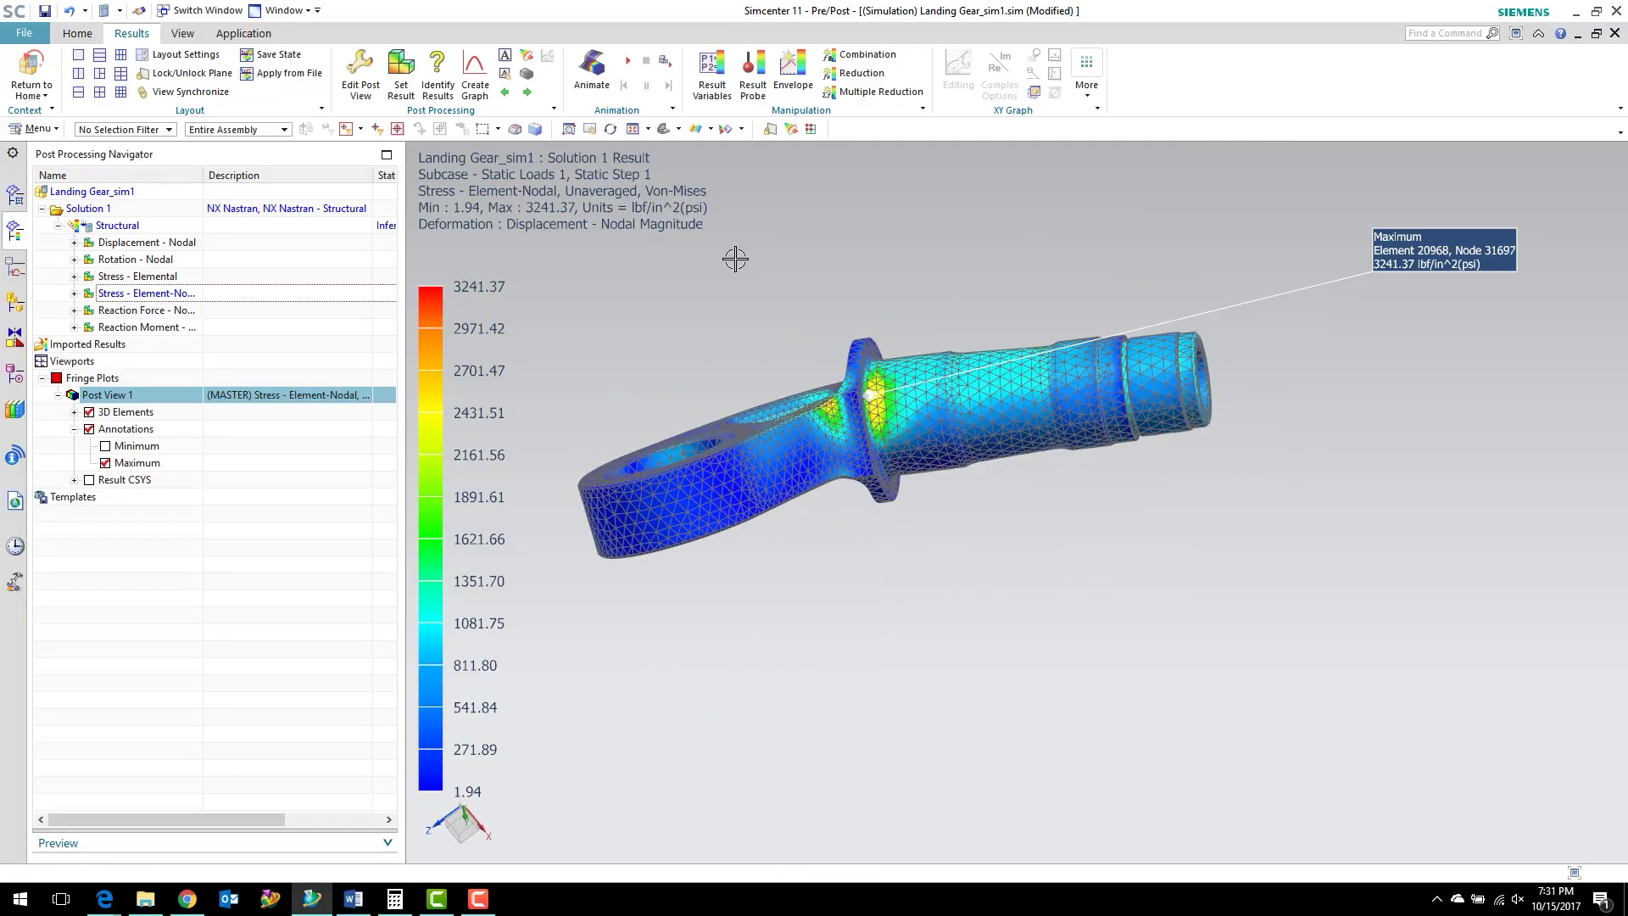